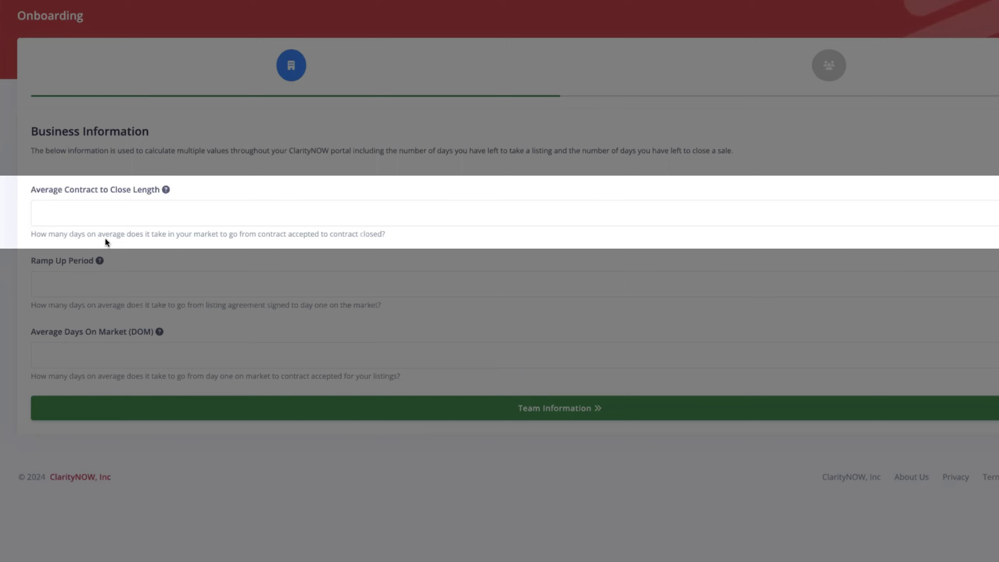
# Enter 30 days contract-to-close, 10 days ramp-up and 30 days on market, then continue to Team Information.
pyautogui.click(67, 215)
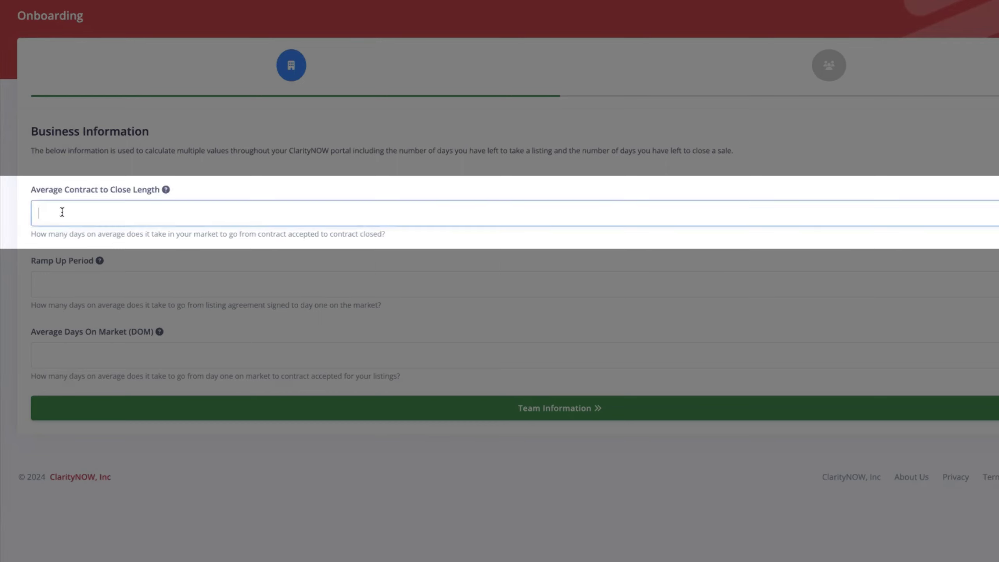
pyautogui.write('30')
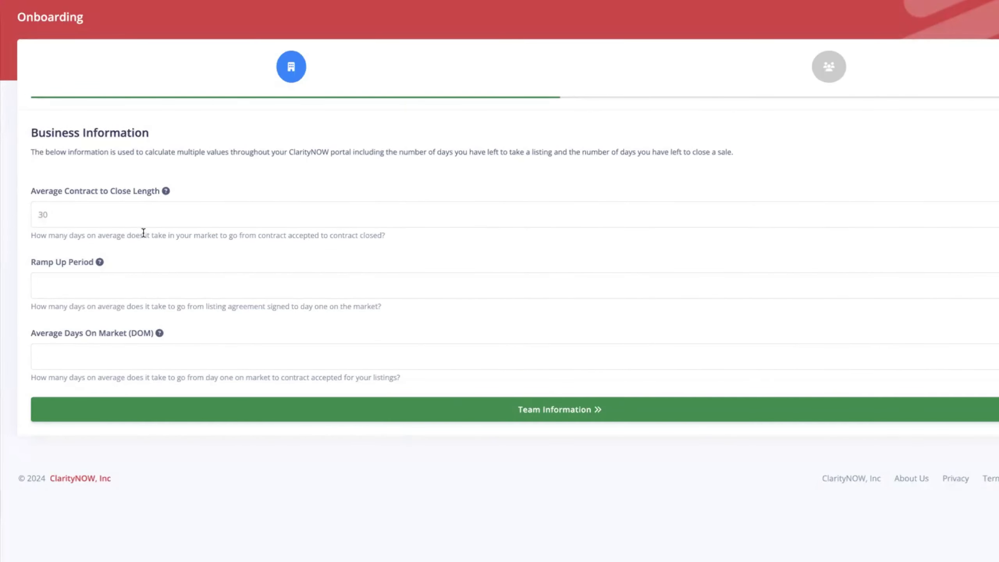
pyautogui.moveTo(166, 191)
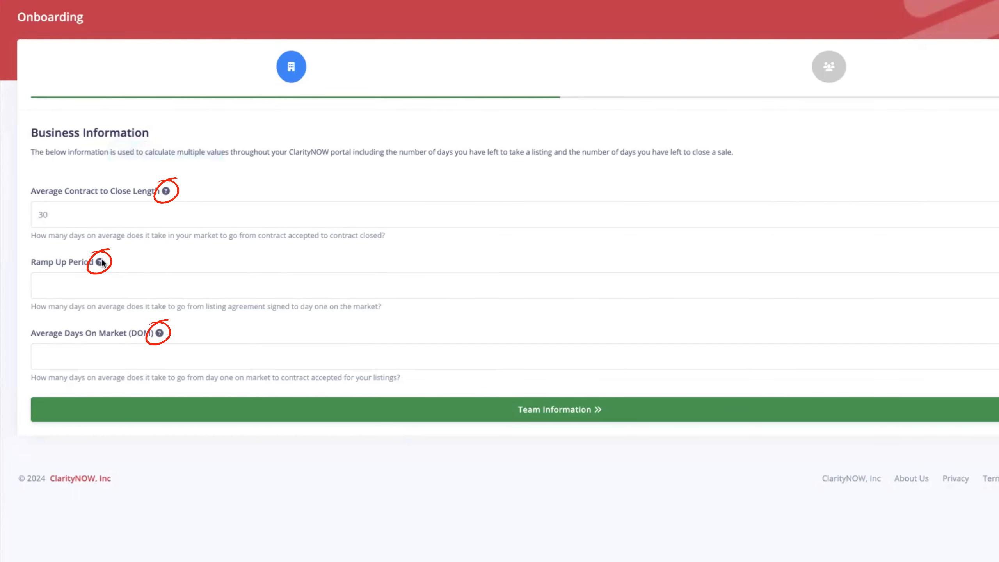
pyautogui.moveTo(100, 262)
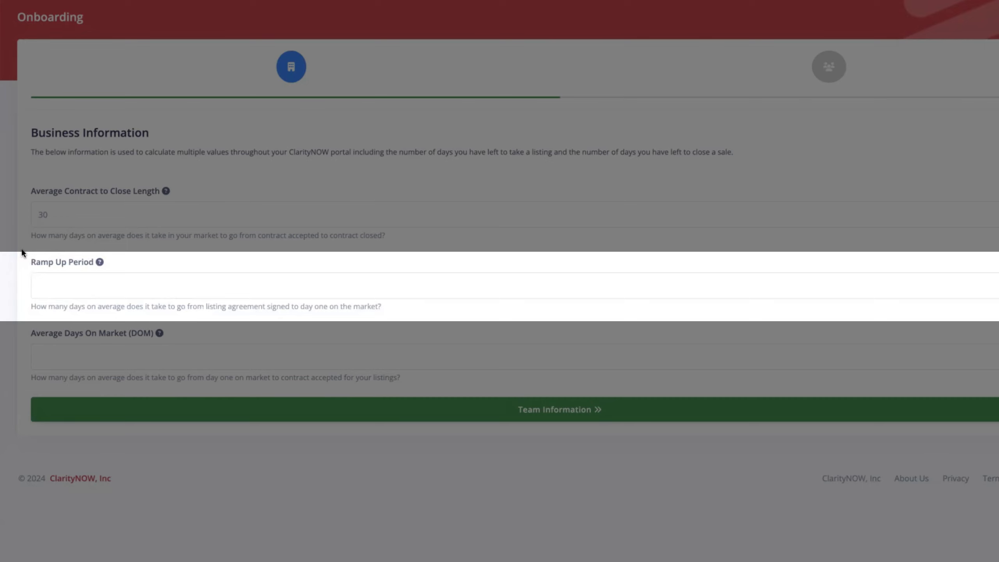
pyautogui.click(59, 285)
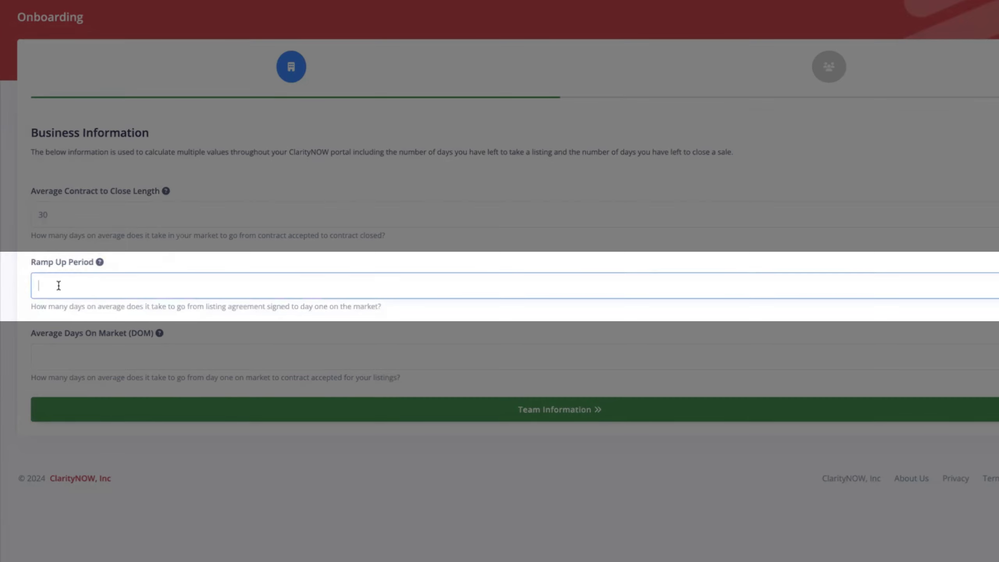
pyautogui.write('10')
pyautogui.click(32, 319)
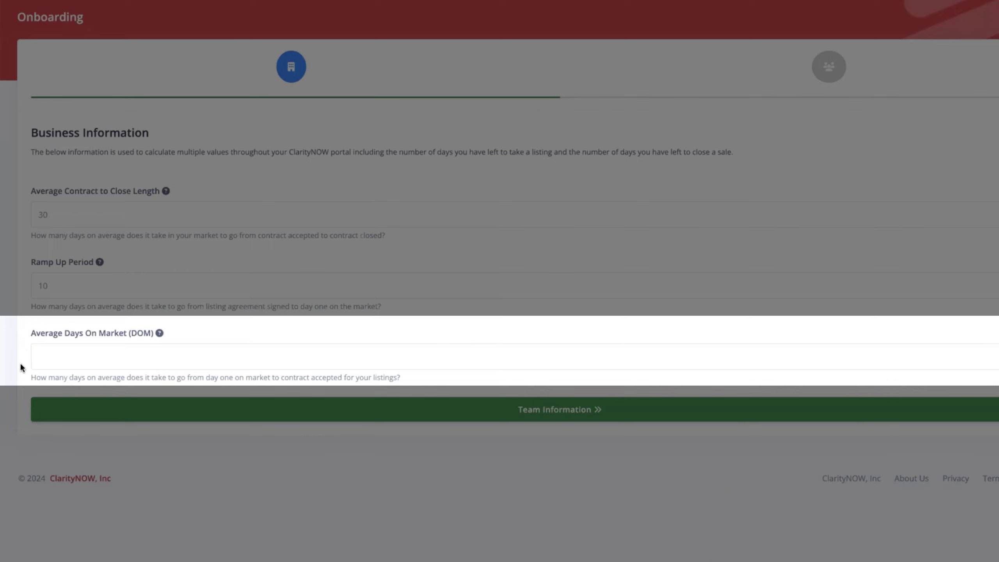
pyautogui.click(64, 361)
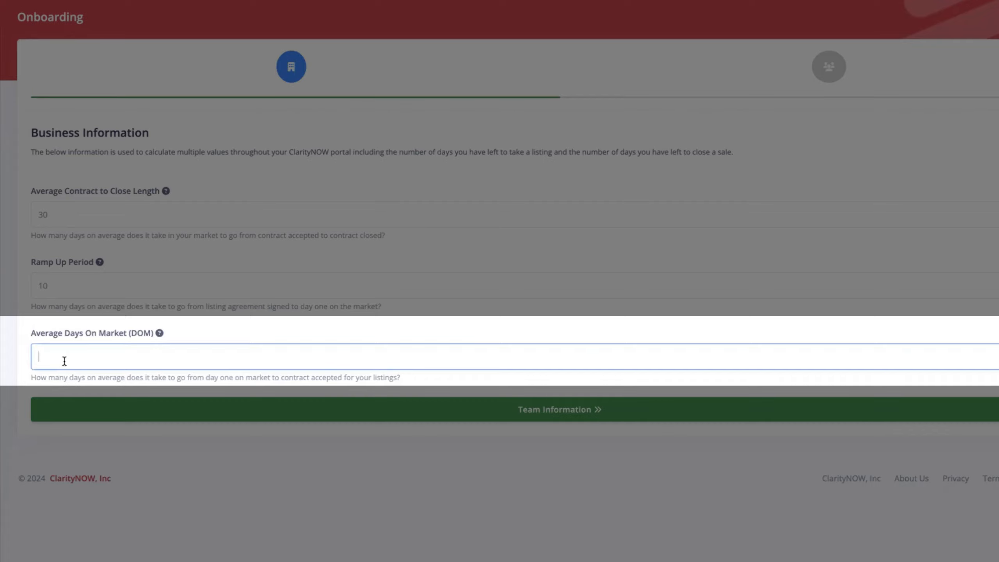
pyautogui.write('30')
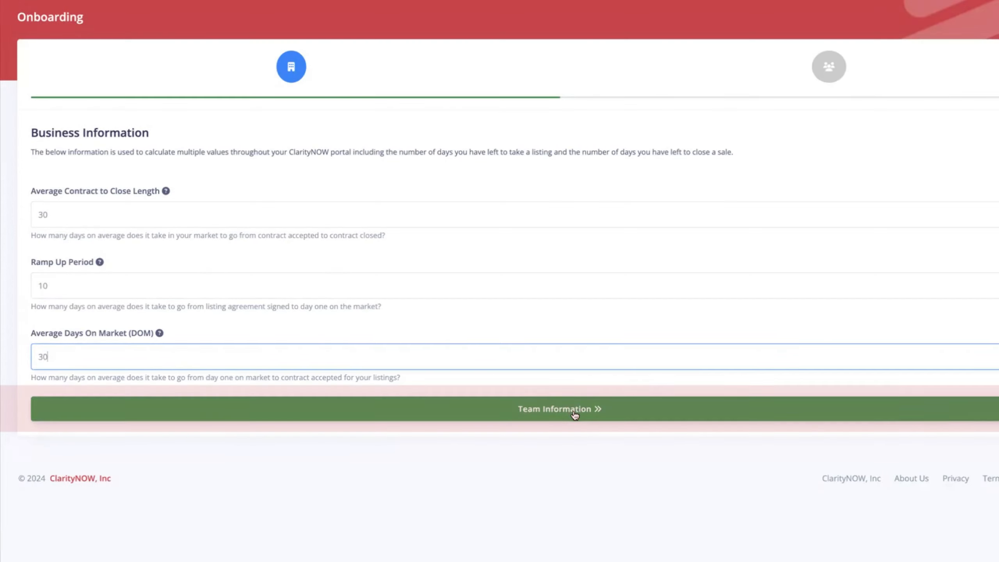
pyautogui.click(574, 413)
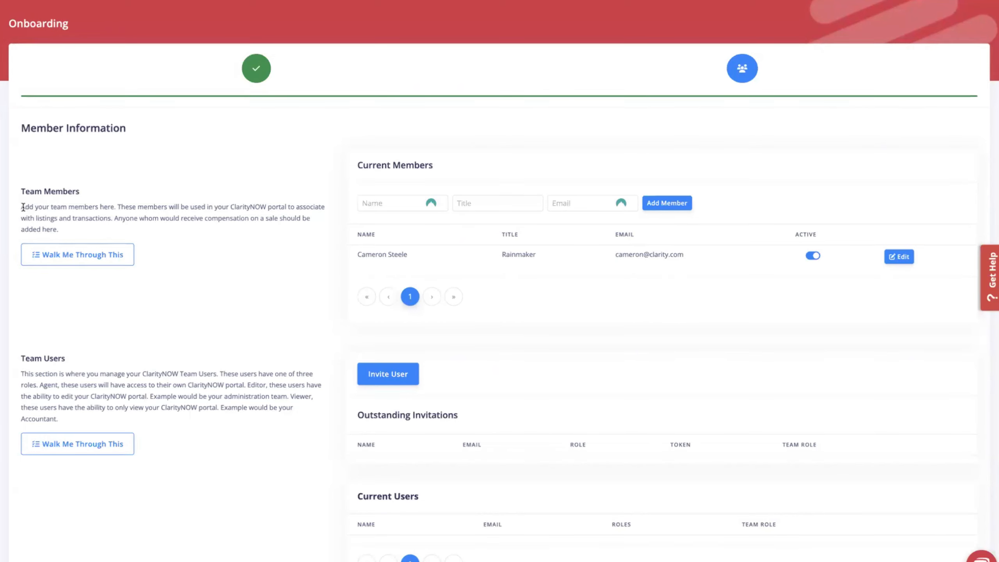
pyautogui.moveTo(23, 207); pyautogui.dragTo(89, 227)
pyautogui.click(125, 234)
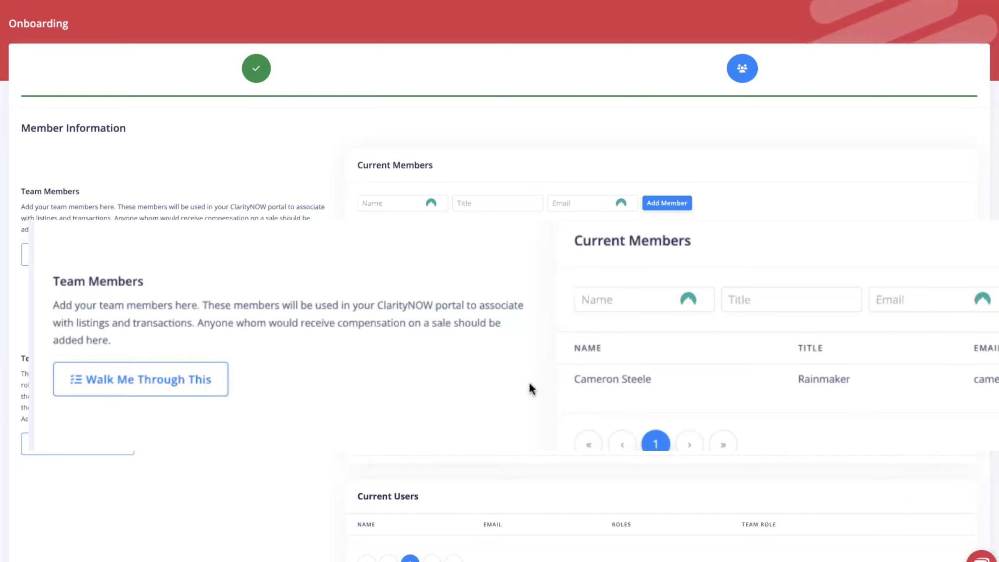
pyautogui.scroll(-2, 513, 378)
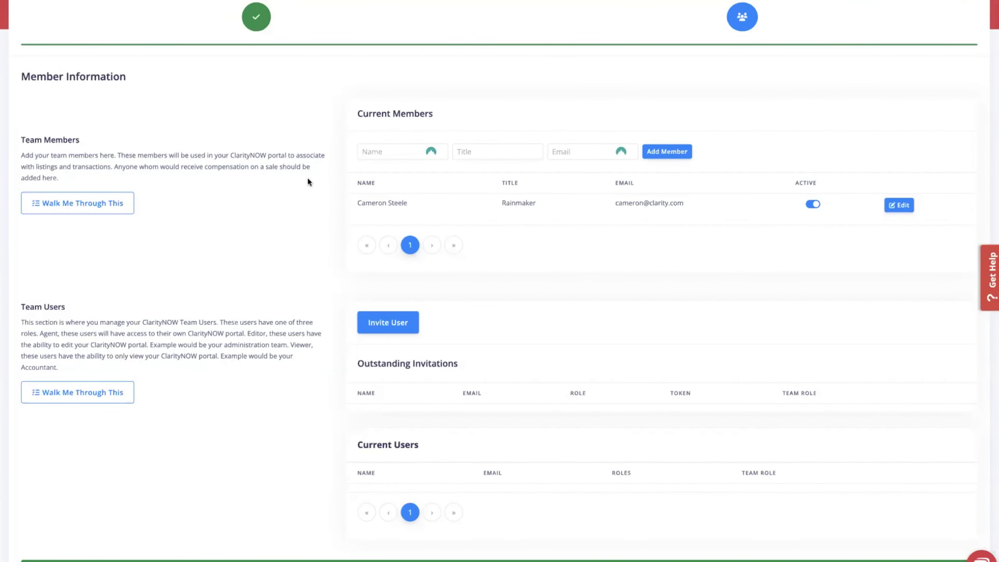
# Add a team member titled Agent with the agent's name and e-mail address.
pyautogui.click(382, 154)
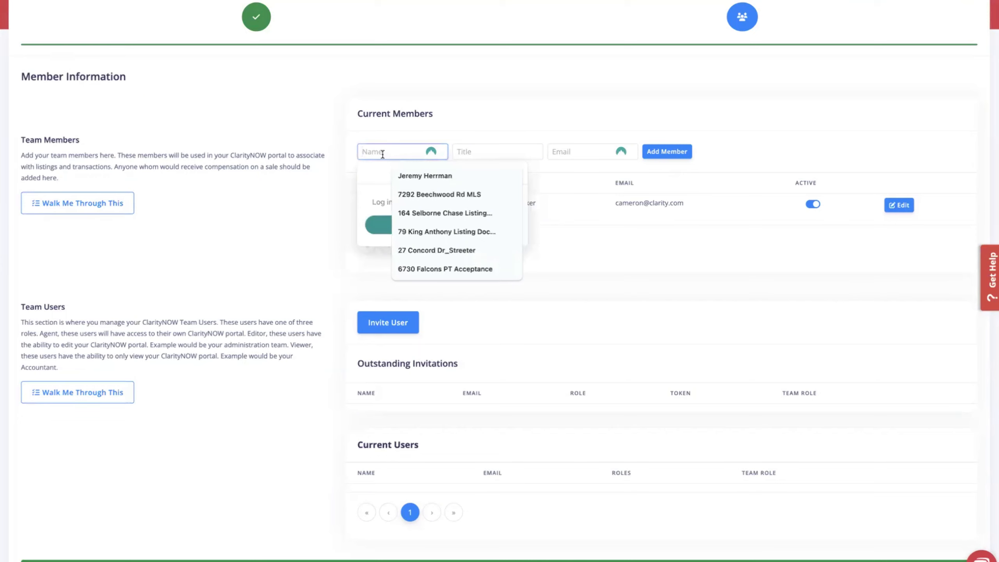
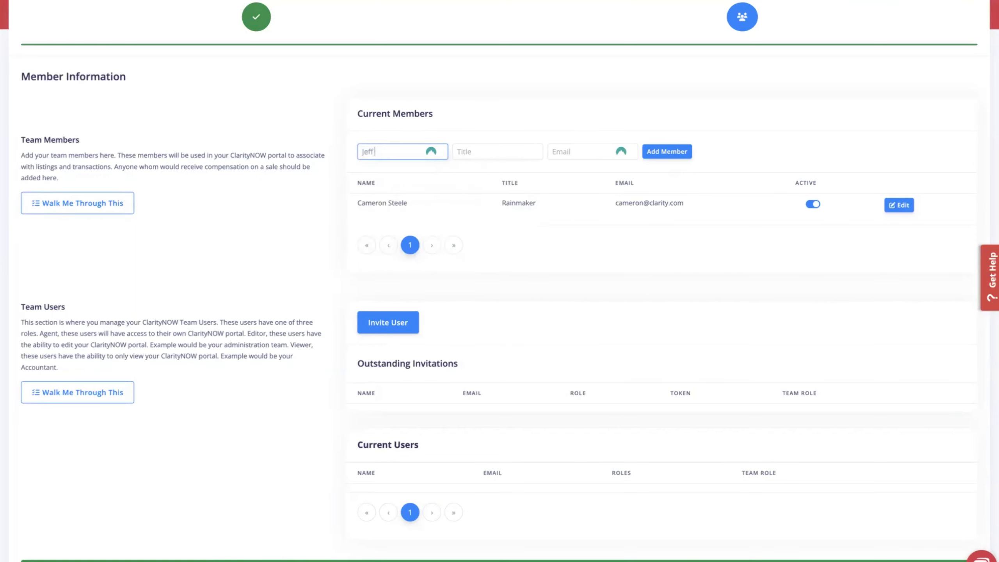
pyautogui.press('Tab')
pyautogui.write('Ag')
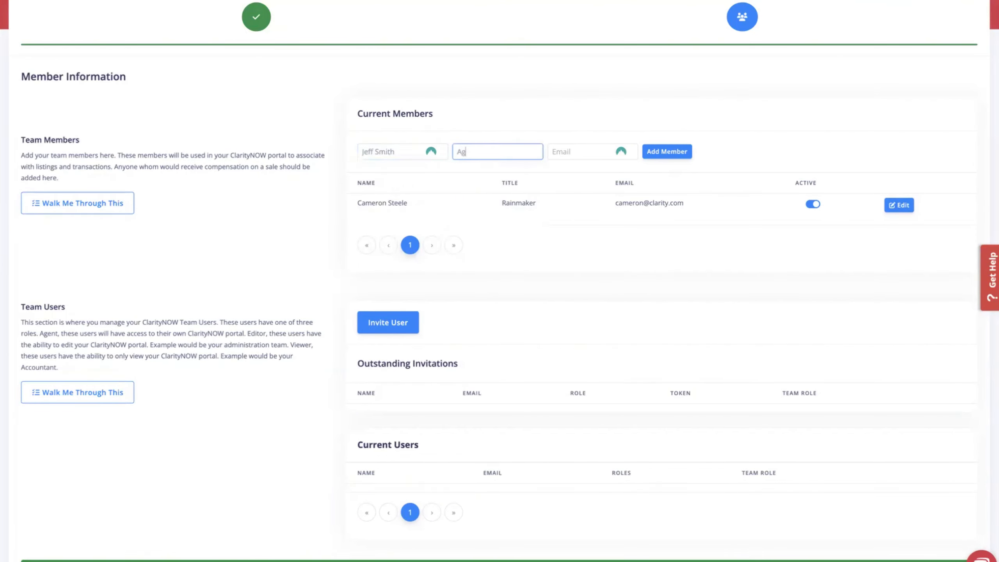
pyautogui.write('ent')
pyautogui.press('Tab')
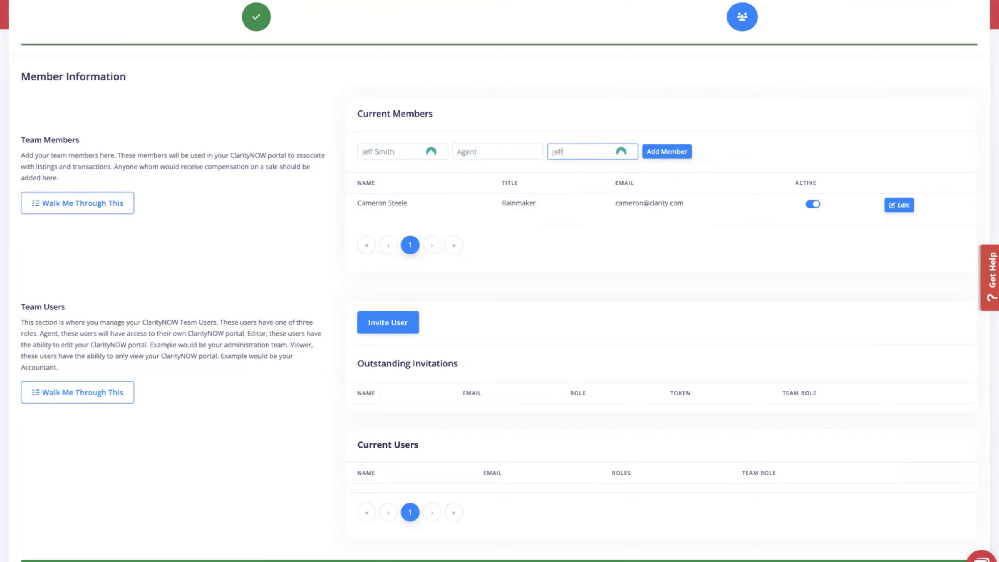
pyautogui.click(675, 152)
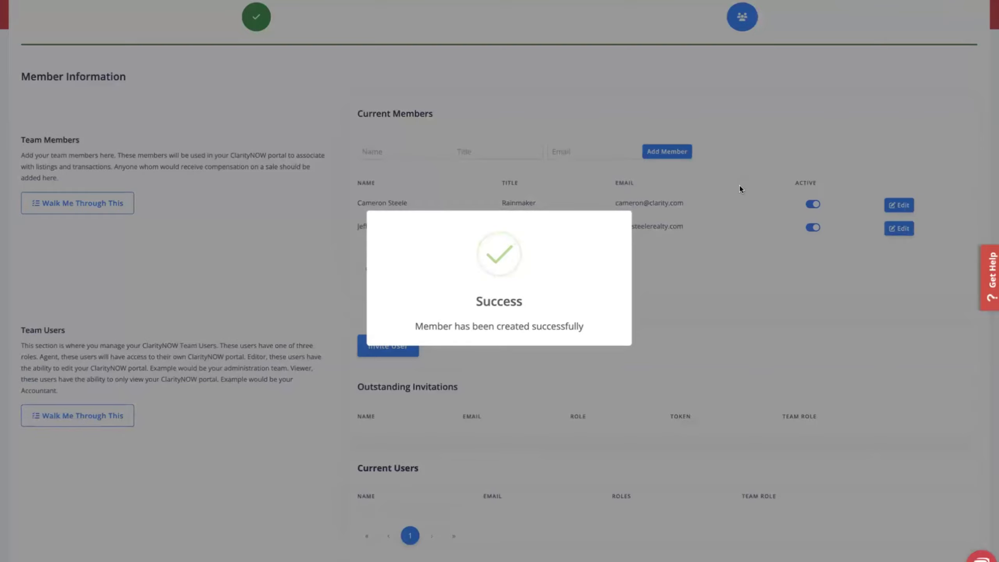
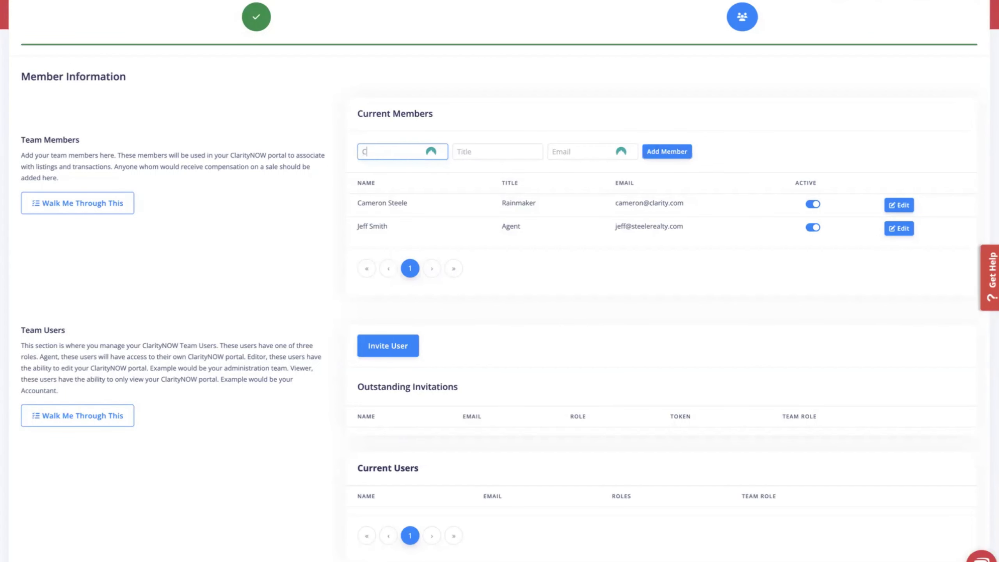
# Add a second Agent member with name and e-mail, leaving their Active switch on.
pyautogui.press('Tab')
pyautogui.write('Aget')
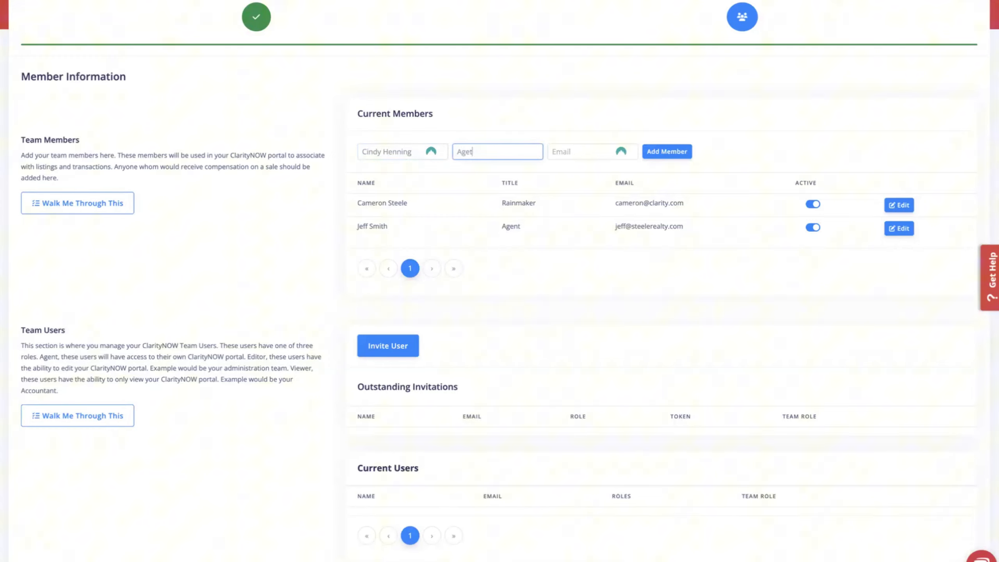
pyautogui.press('Left')
pyautogui.write('n')
pyautogui.press('Tab')
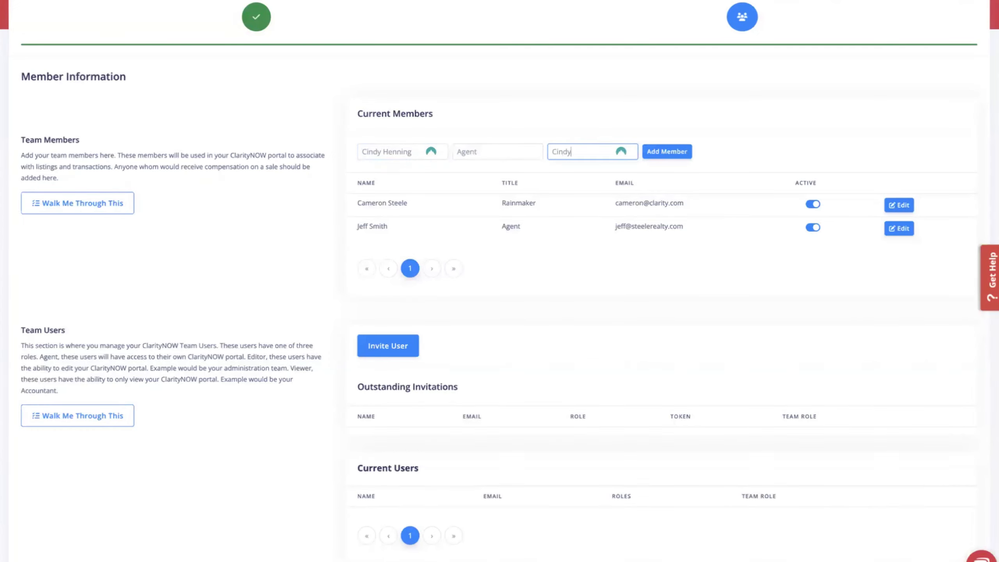
pyautogui.click(654, 153)
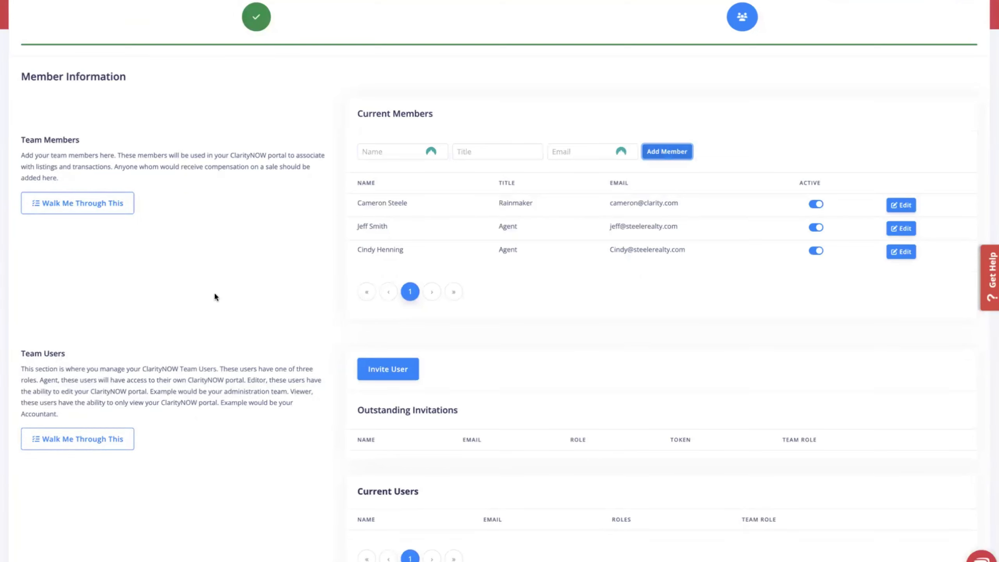
pyautogui.click(816, 250)
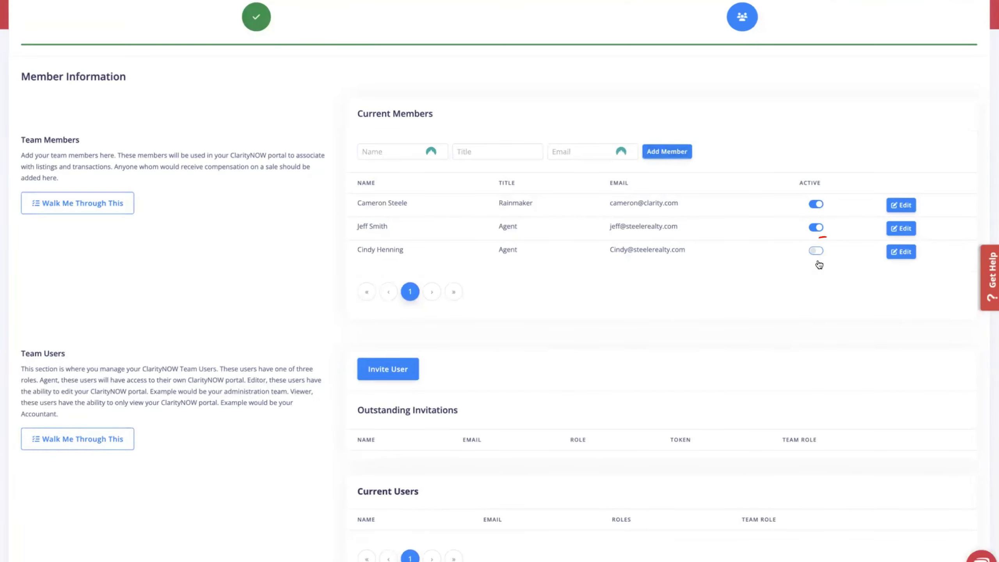
pyautogui.click(816, 251)
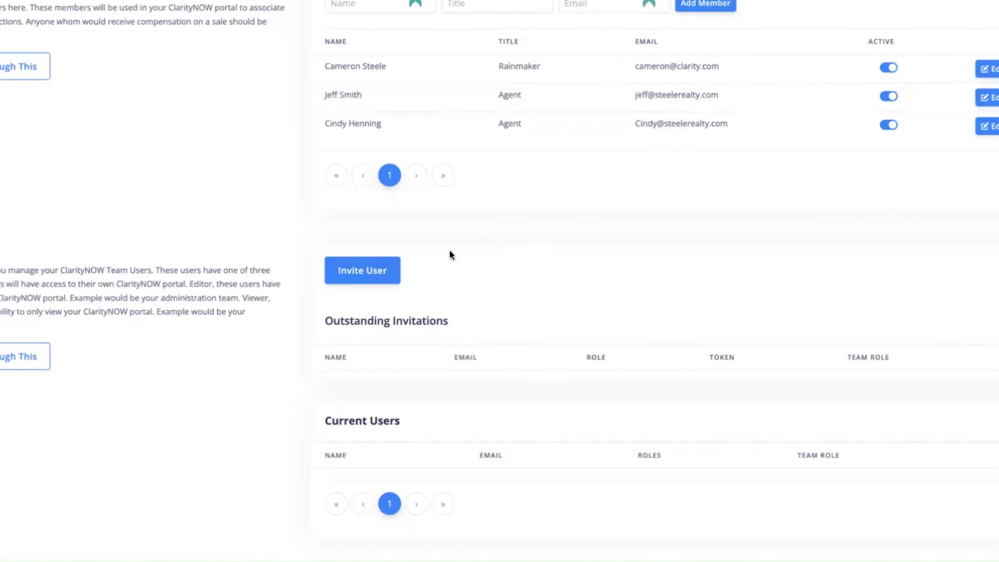
# Start a new-user invitation filled in with the first agent's name and e-mail address.
pyautogui.click(361, 272)
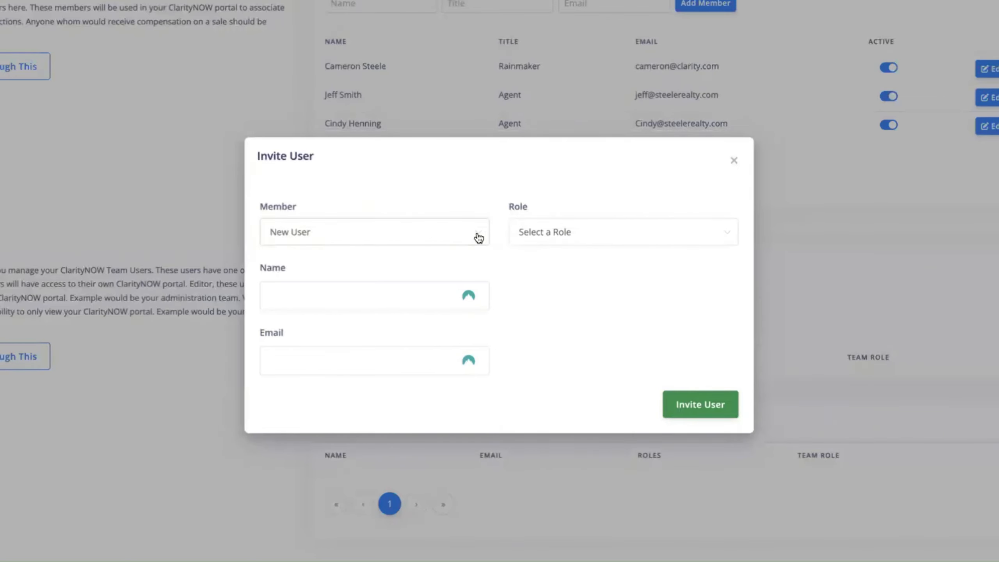
pyautogui.click(478, 238)
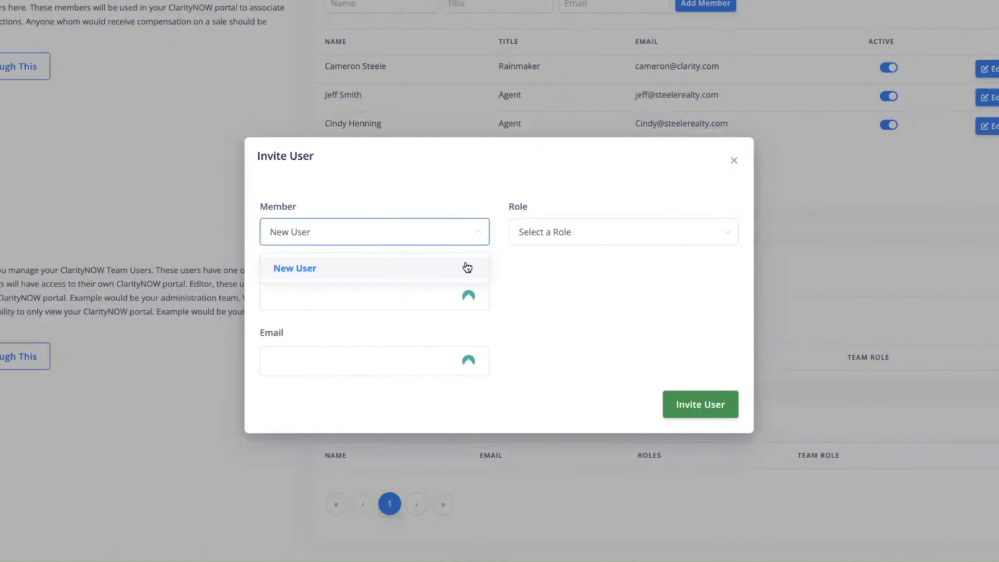
pyautogui.click(531, 269)
pyautogui.click(323, 294)
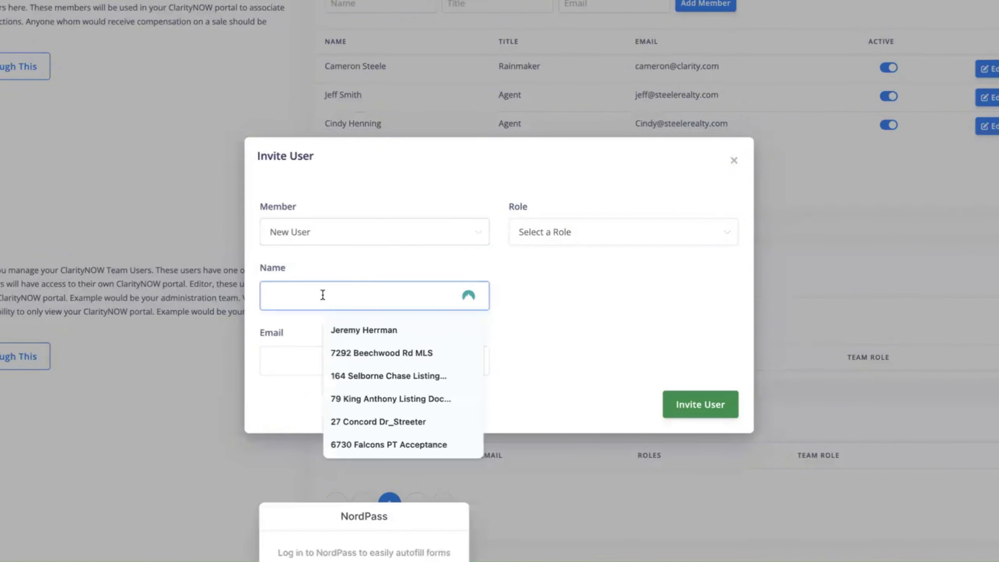
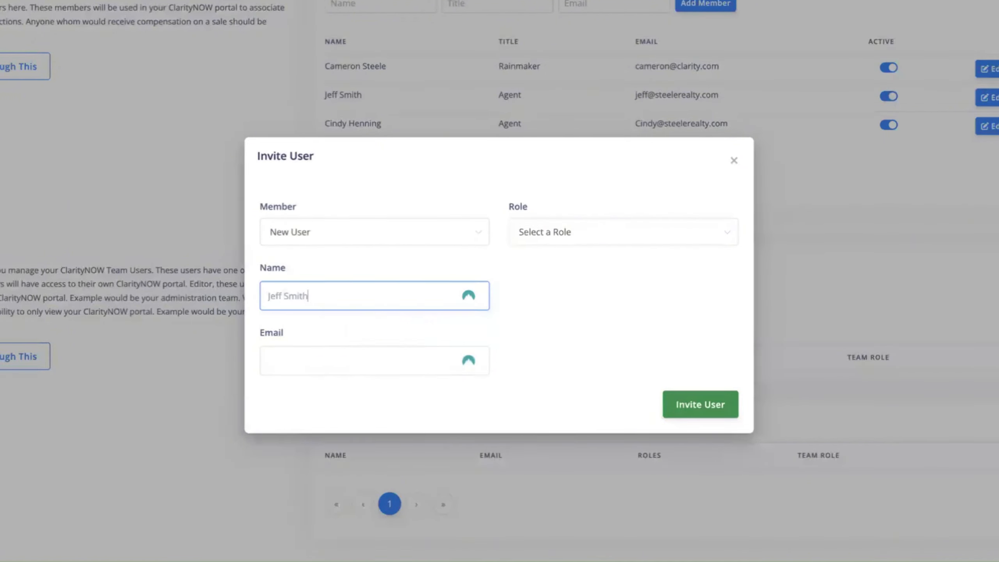
pyautogui.press('Tab')
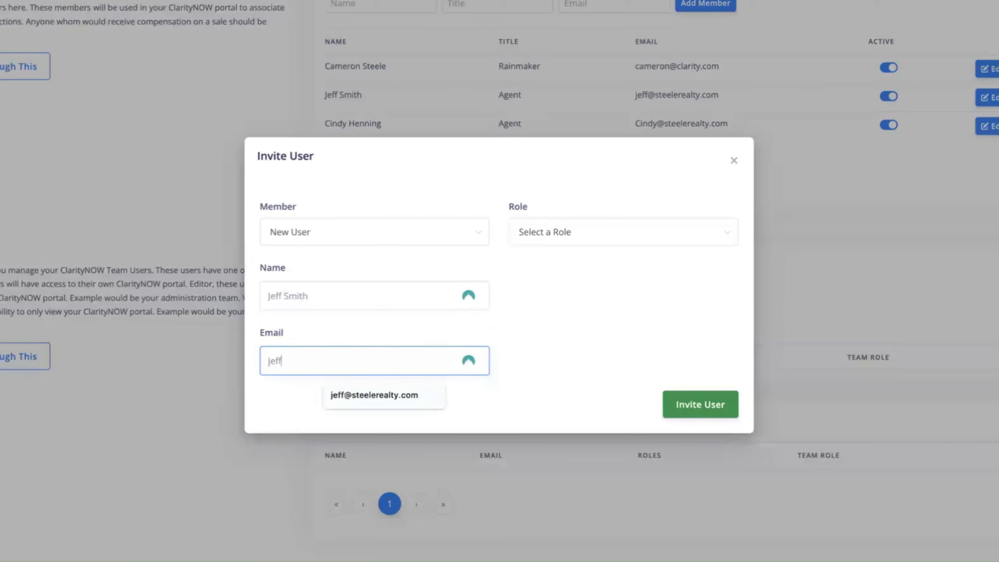
pyautogui.click(373, 393)
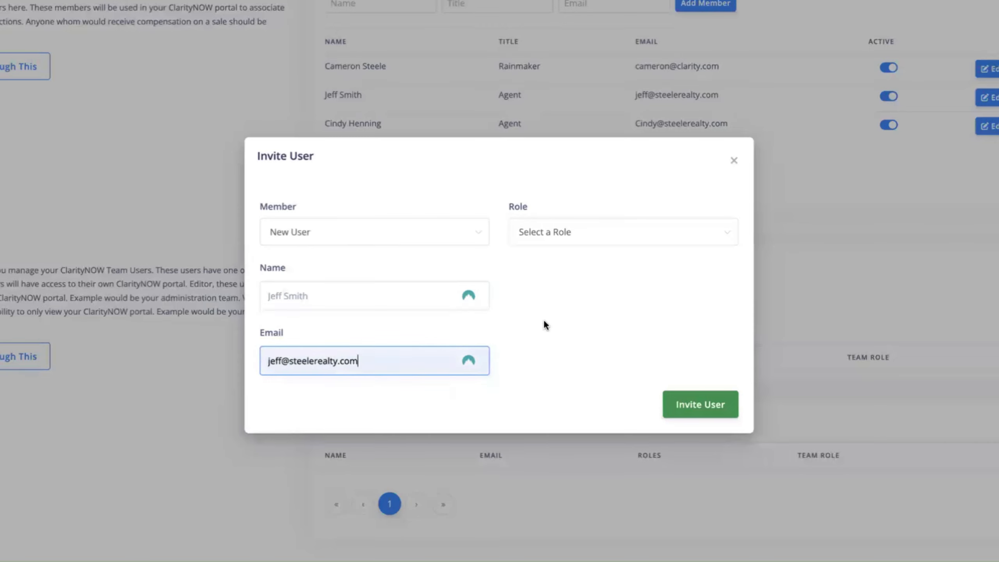
# Give the invitation the Agent role and send it, then begin another invitation.
pyautogui.click(673, 233)
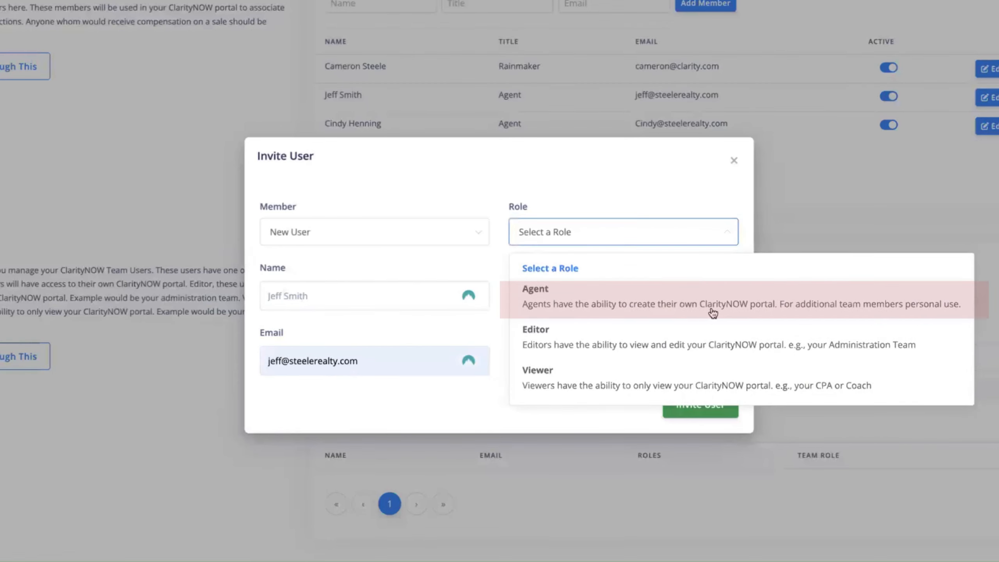
pyautogui.click(569, 301)
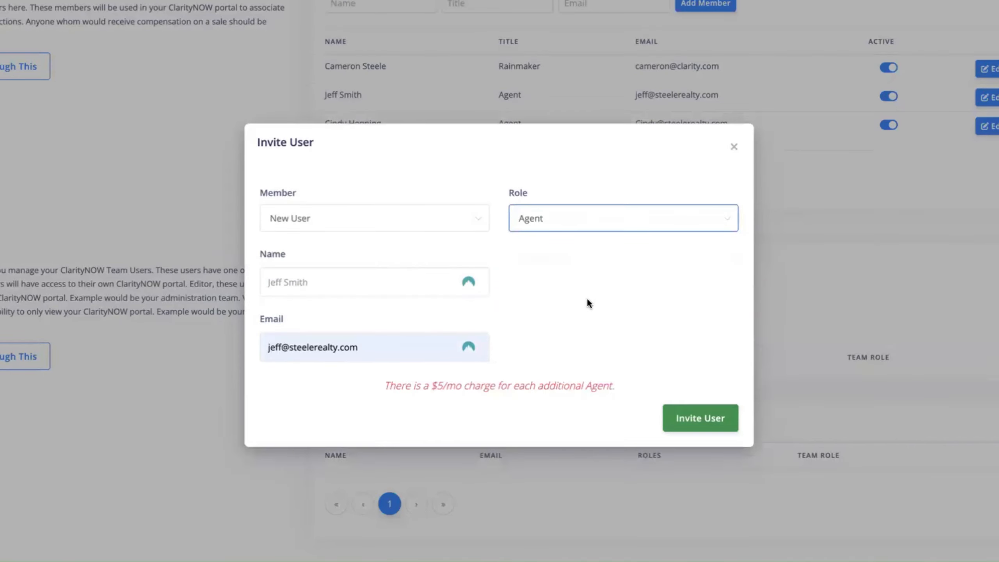
pyautogui.click(701, 417)
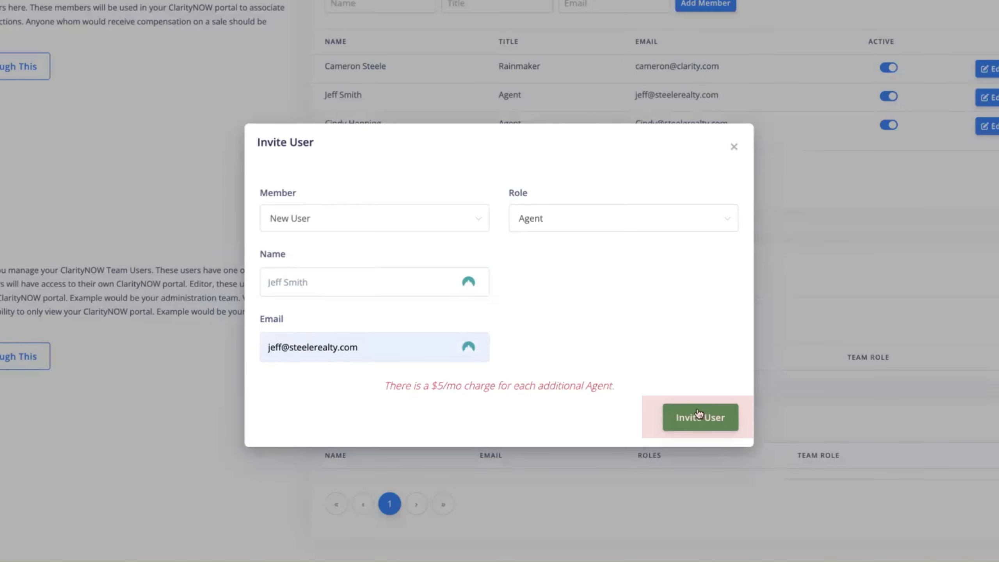
pyautogui.click(705, 417)
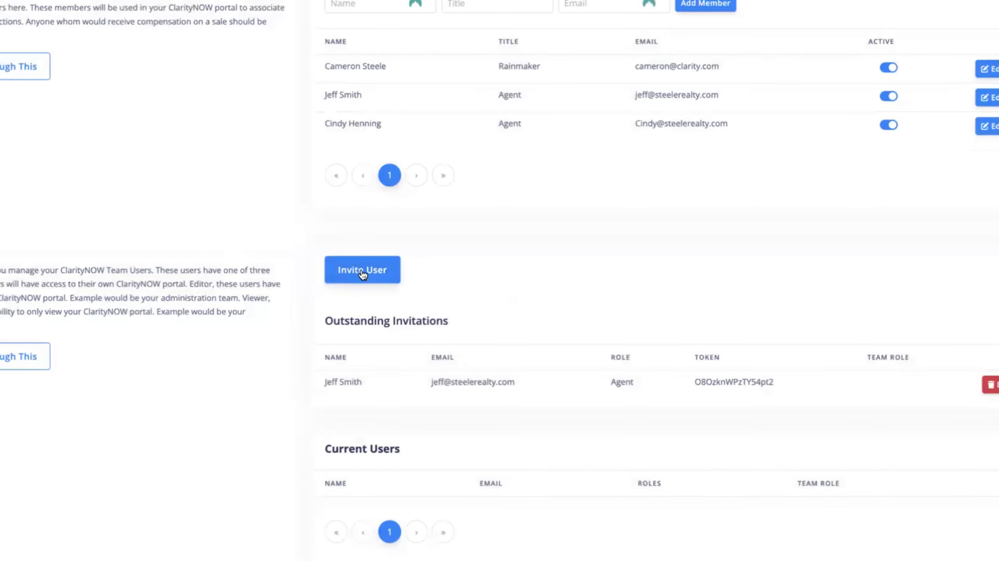
pyautogui.click(362, 270)
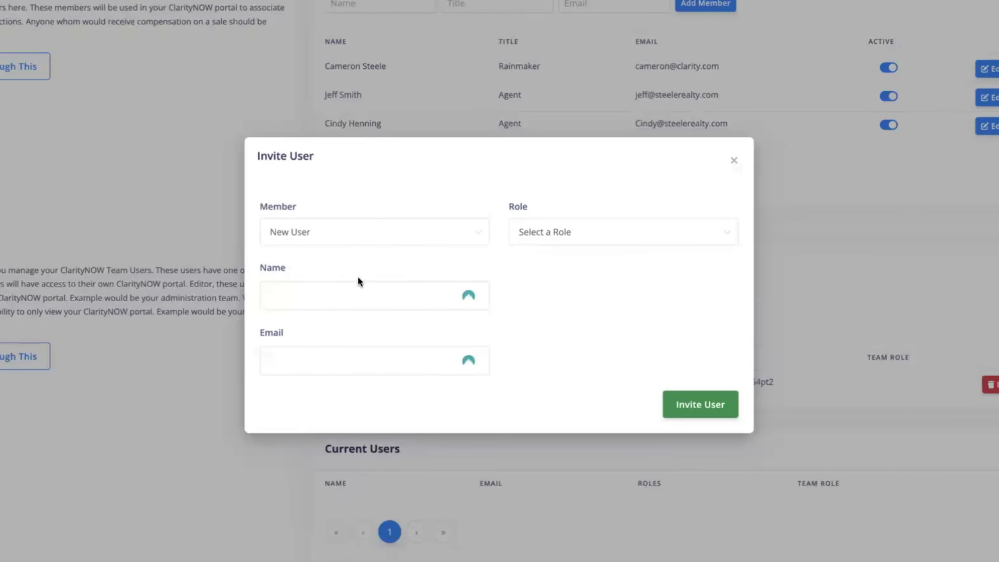
# Invite the second agent as a new user with the Agent role, entering their name and e-mail.
pyautogui.click(357, 234)
pyautogui.click(354, 265)
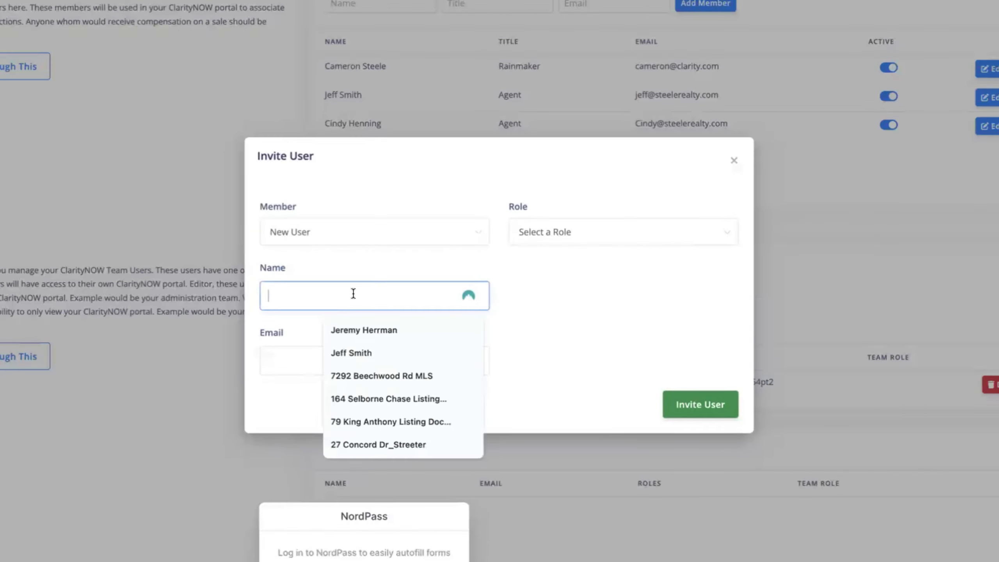
pyautogui.press('Tab')
pyautogui.click(342, 290)
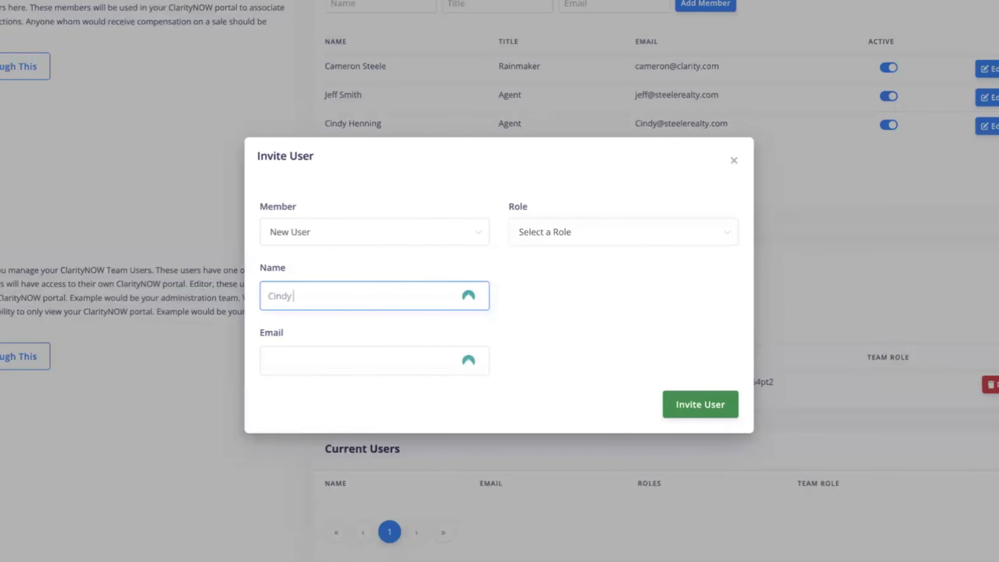
pyautogui.click(357, 353)
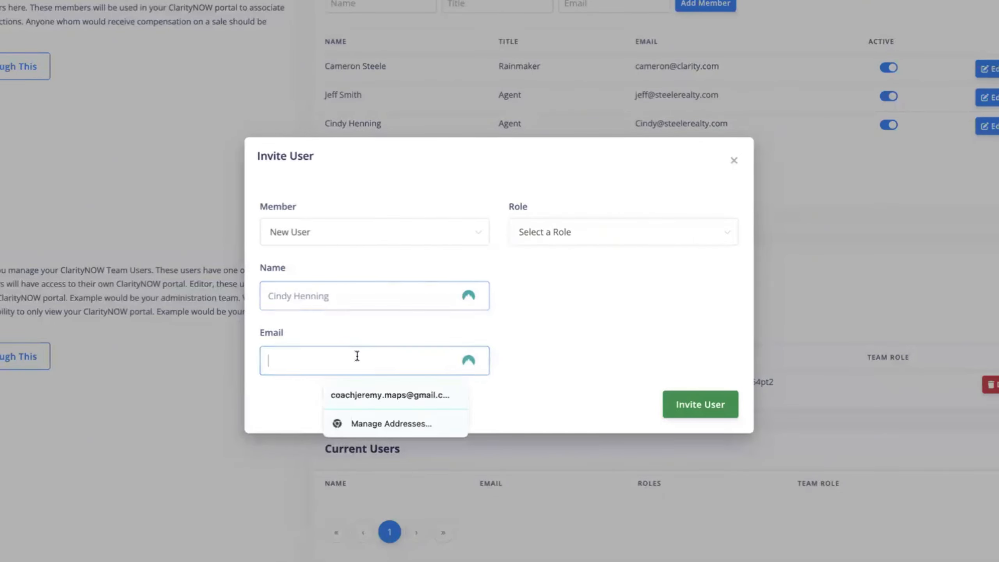
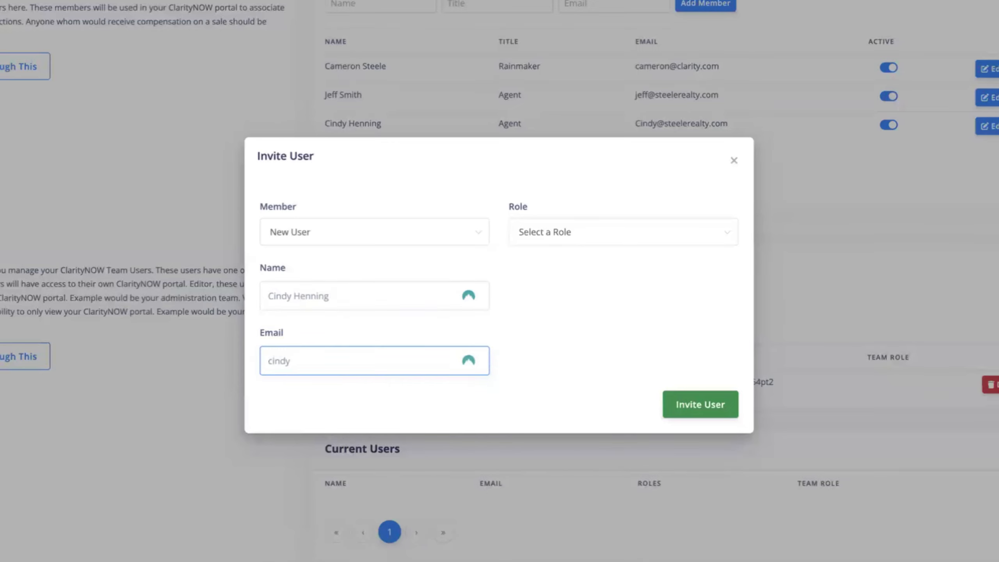
pyautogui.click(698, 239)
pyautogui.click(662, 293)
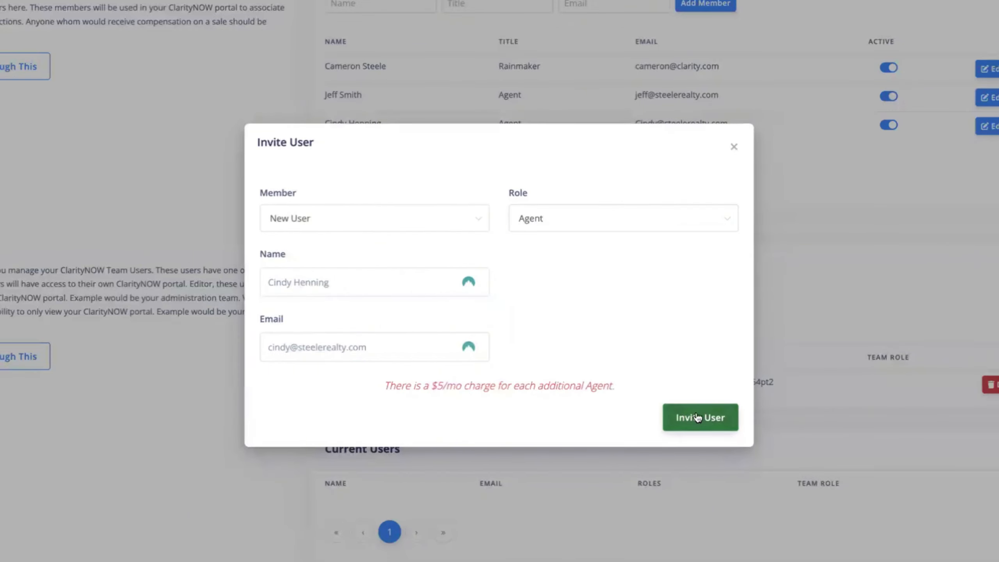
pyautogui.click(697, 417)
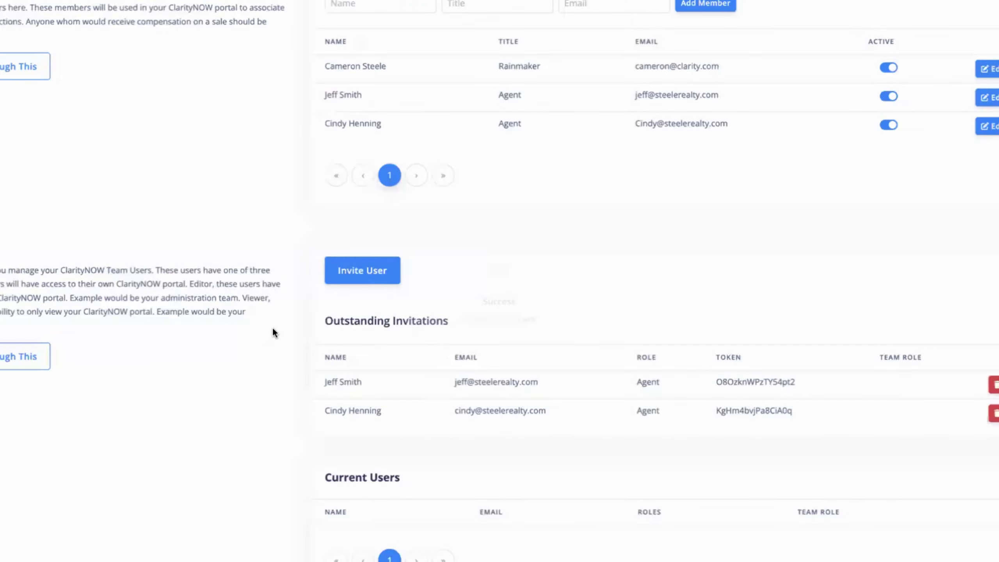
# Start a new-user invitation and enter the invitee's name and e-mail address.
pyautogui.click(355, 271)
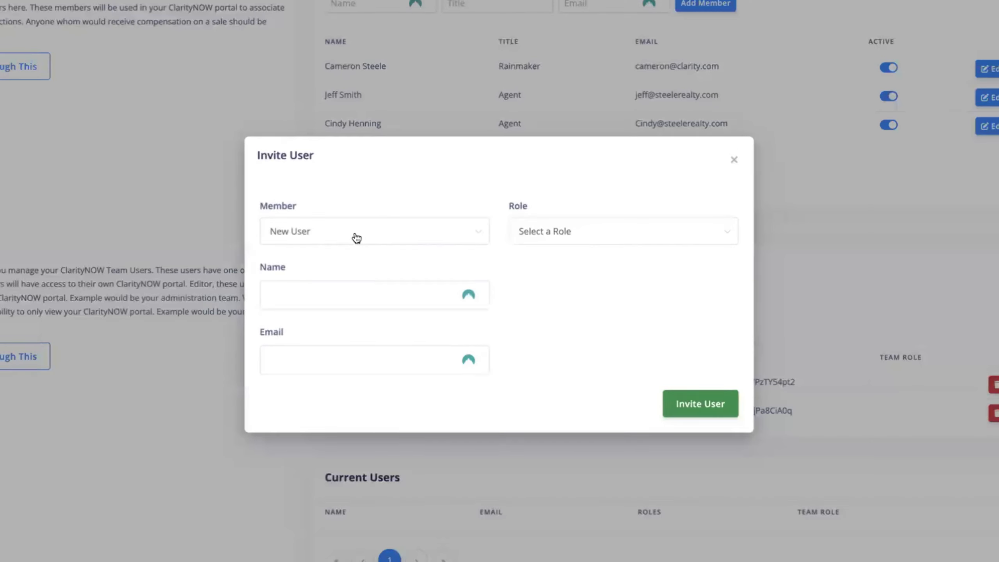
pyautogui.click(356, 238)
pyautogui.click(346, 265)
pyautogui.click(338, 289)
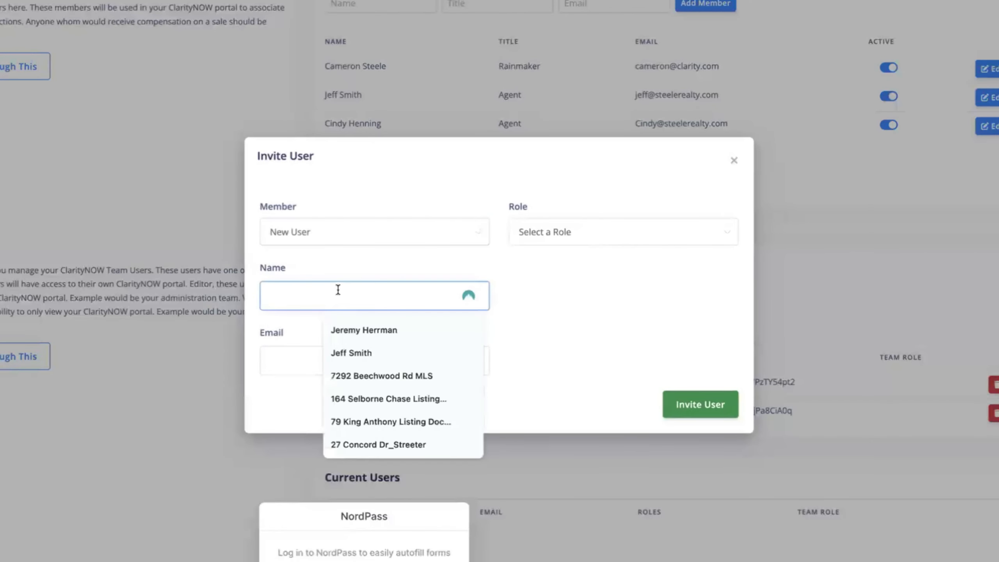
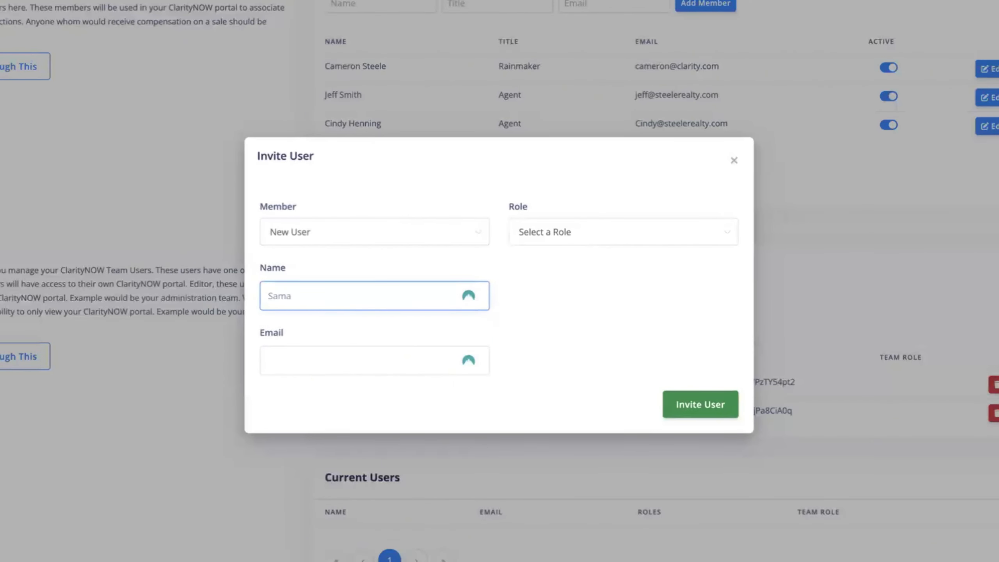
pyautogui.press('Tab')
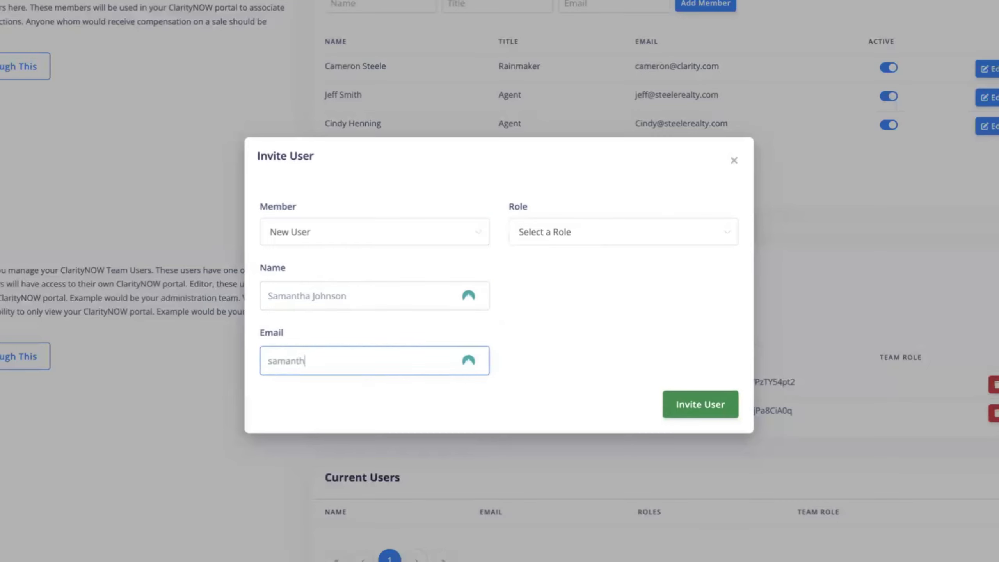
# Set the invitation to the Editor role with Admin team role and send it.
pyautogui.click(633, 225)
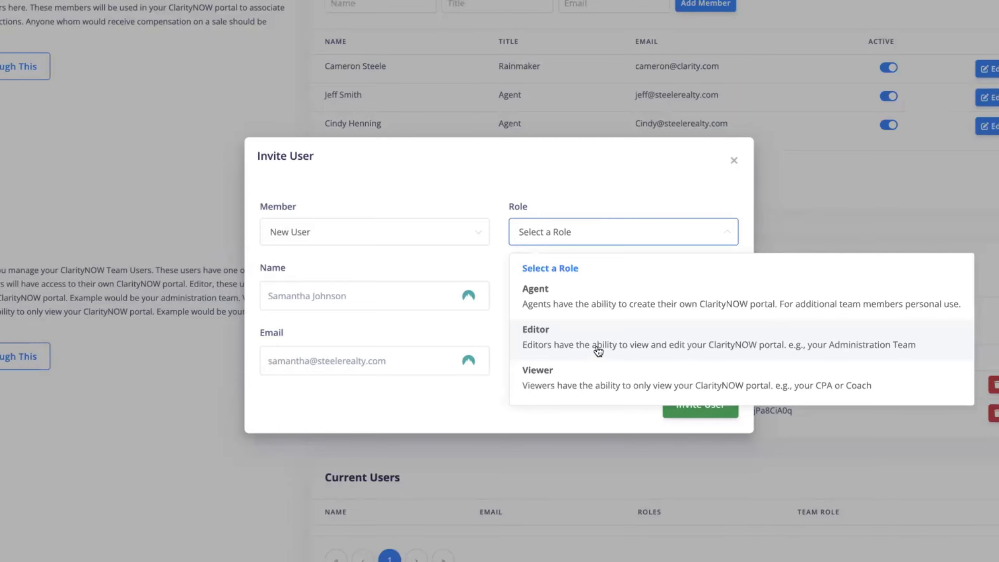
pyautogui.click(576, 344)
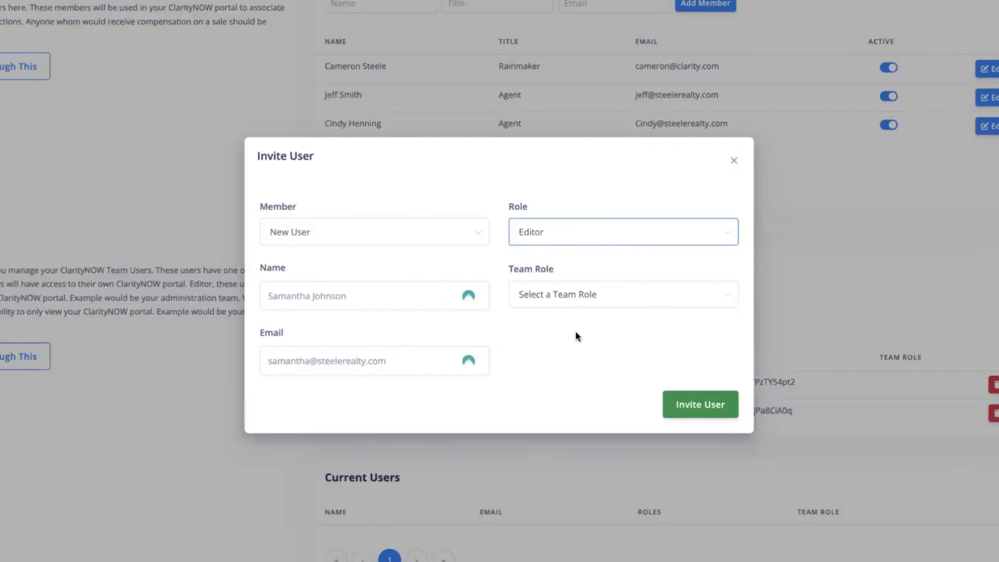
pyautogui.click(690, 302)
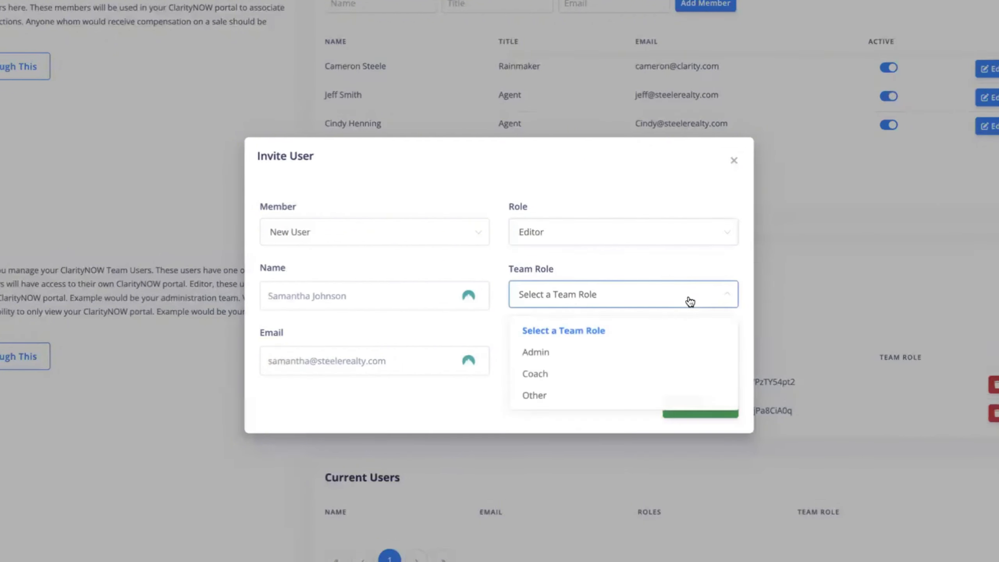
pyautogui.click(667, 356)
pyautogui.click(701, 403)
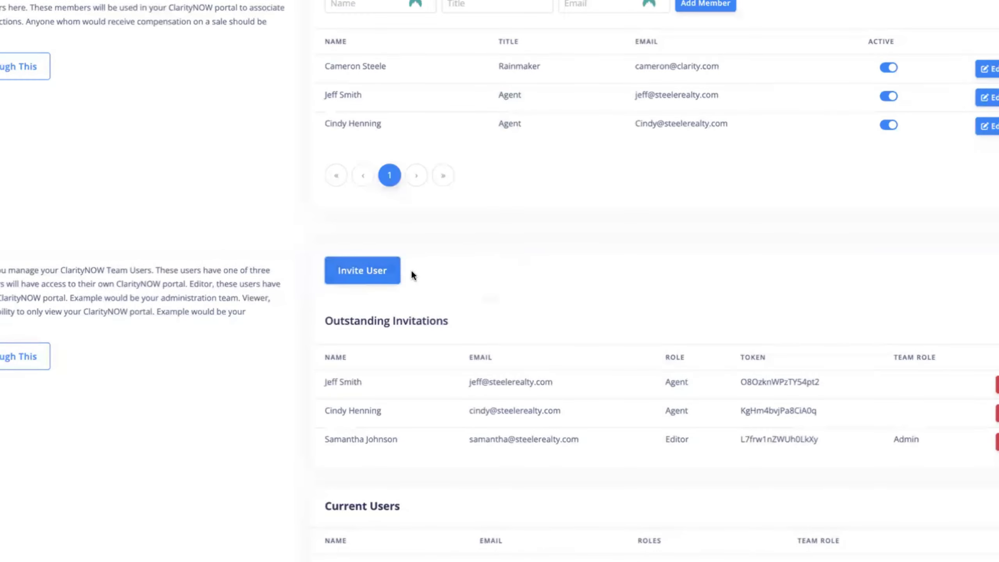
# Start an invitation for the coach, entering the coach's name and e-mail address.
pyautogui.click(358, 271)
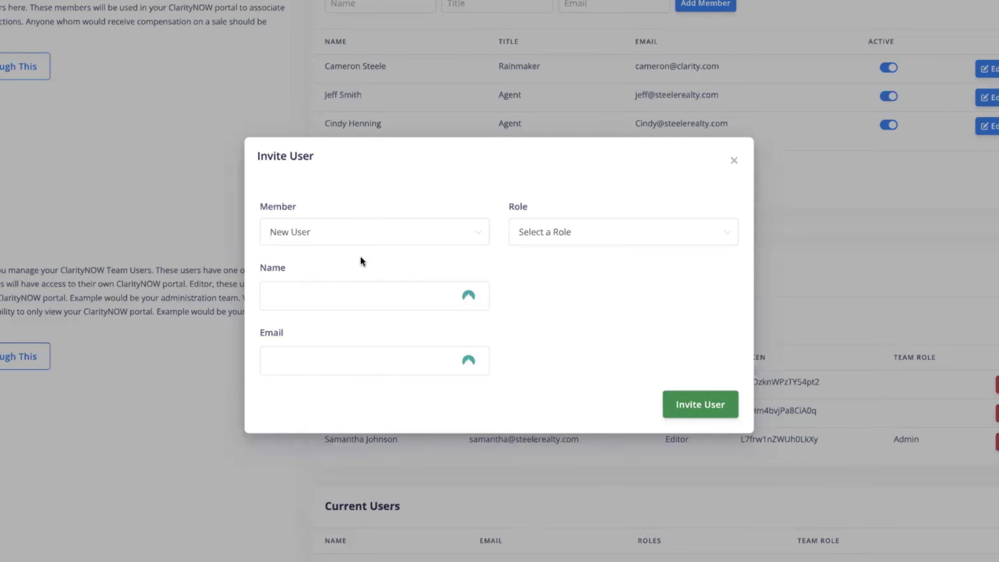
pyautogui.click(331, 292)
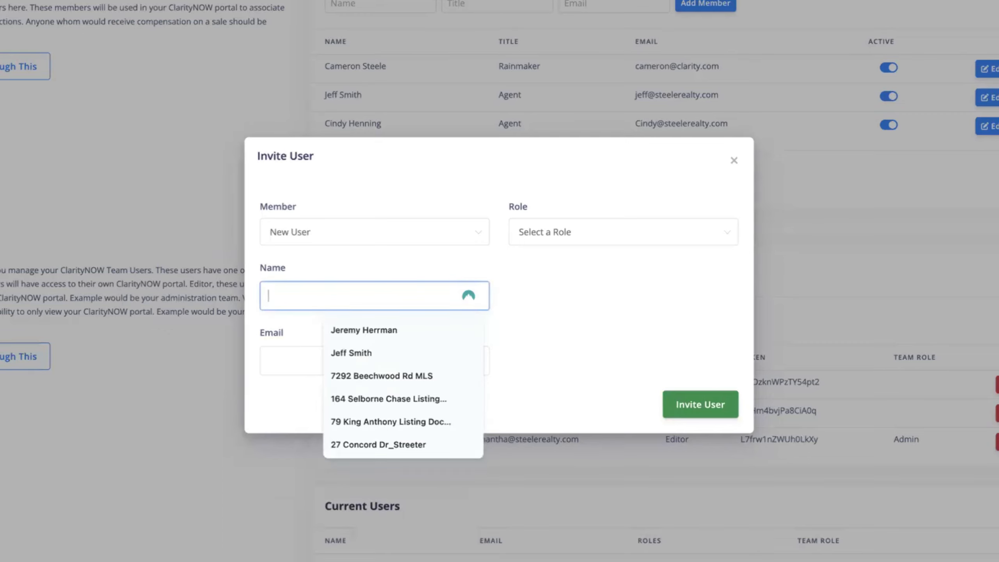
pyautogui.write('Coach Roger')
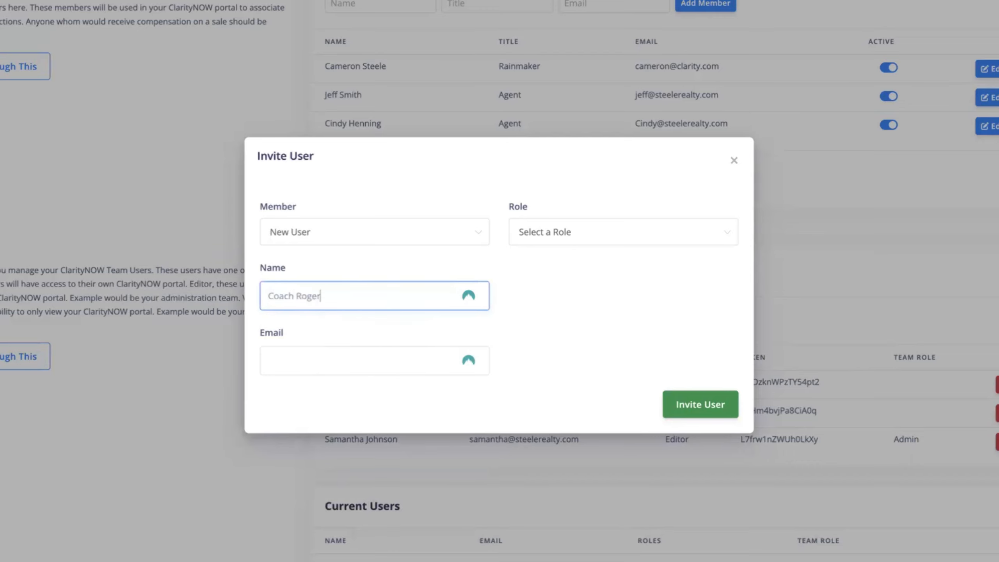
pyautogui.click(328, 365)
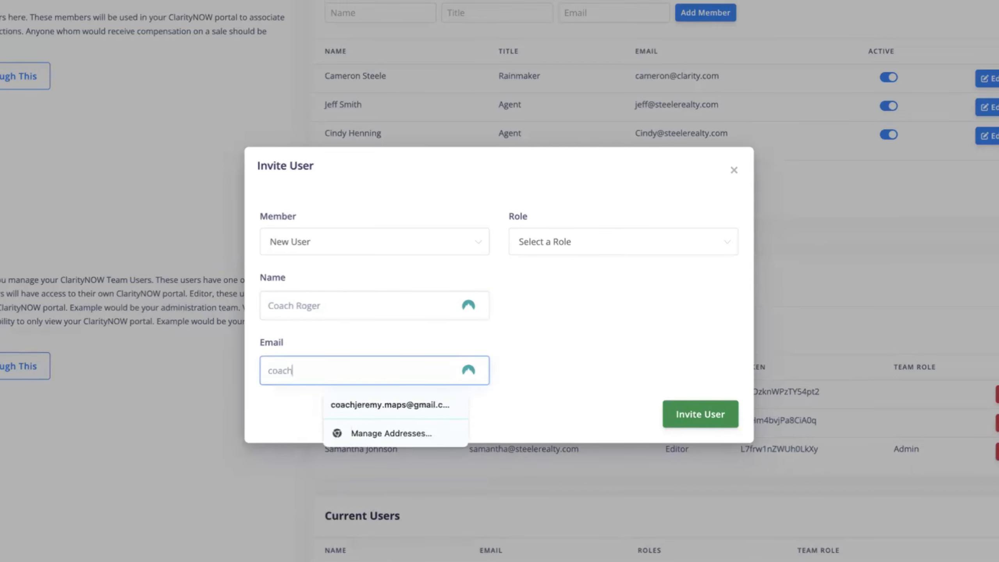
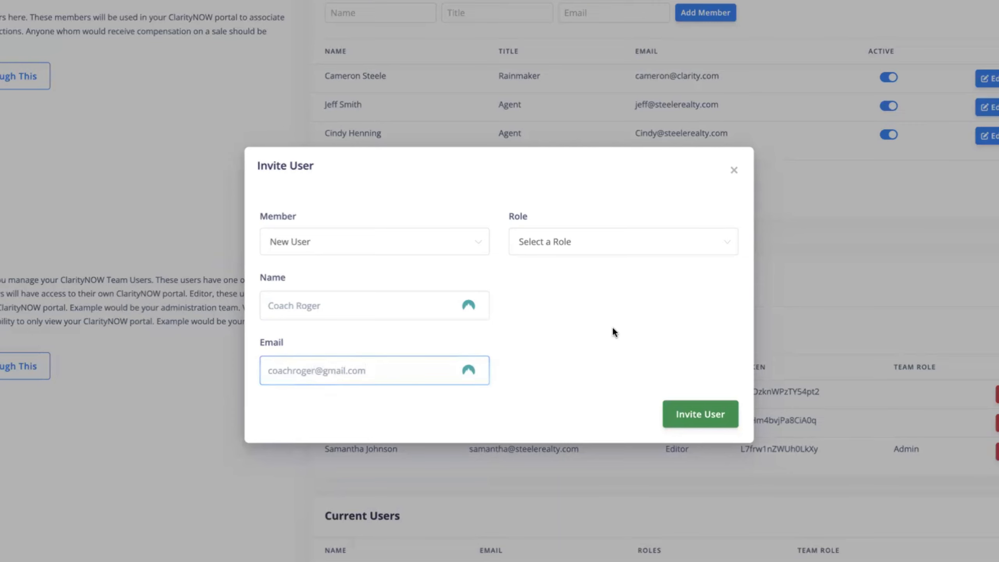
# Set Role to Viewer and Team Role to Coach, send the invitation, and scroll down.
pyautogui.click(599, 250)
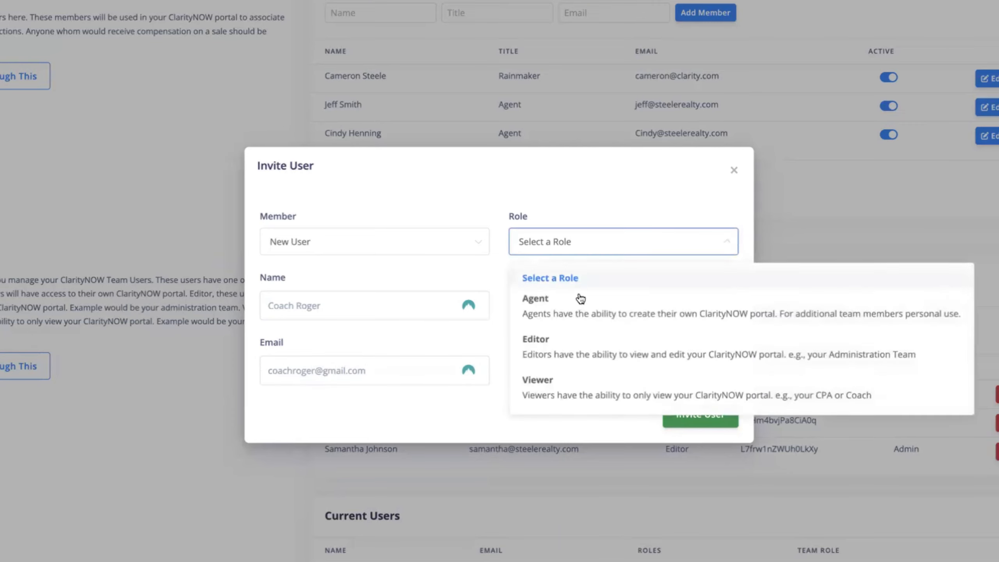
pyautogui.click(568, 385)
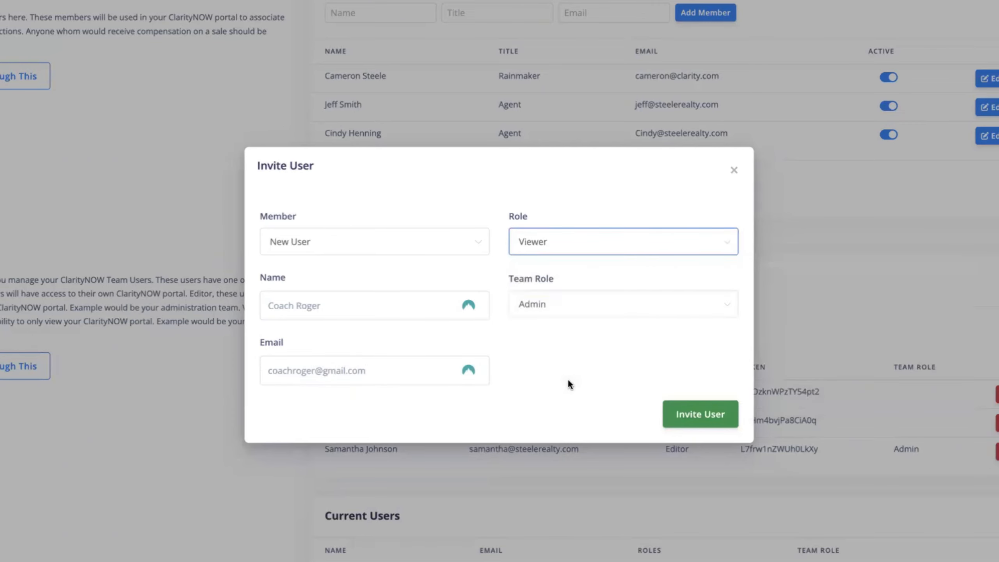
pyautogui.click(575, 312)
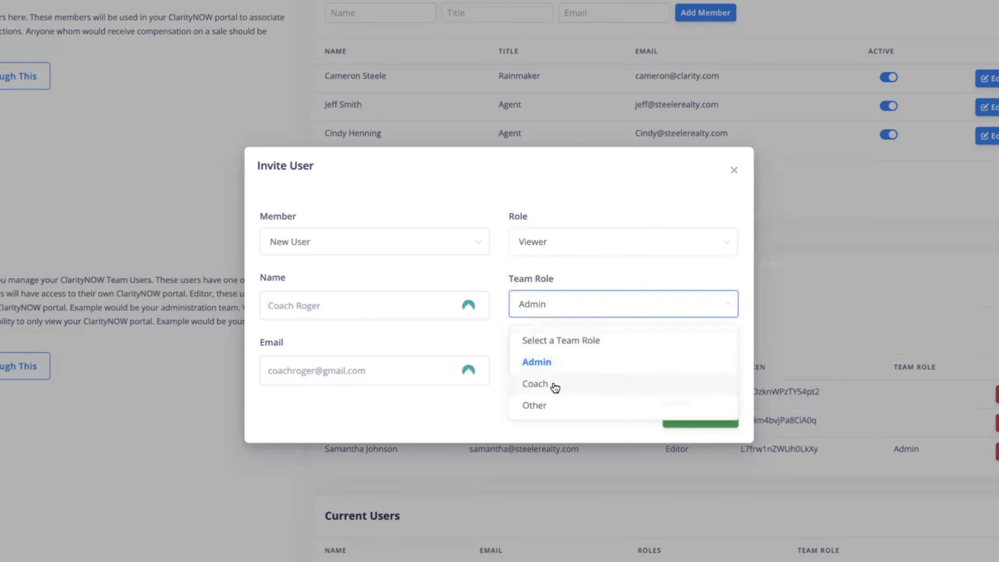
pyautogui.click(552, 384)
pyautogui.click(697, 414)
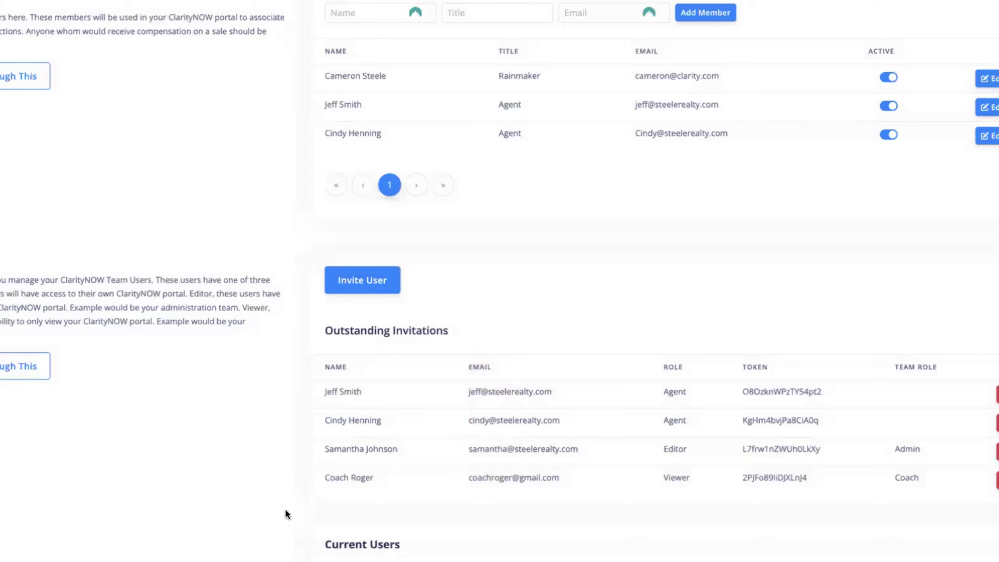
pyautogui.scroll(-3, 285, 508)
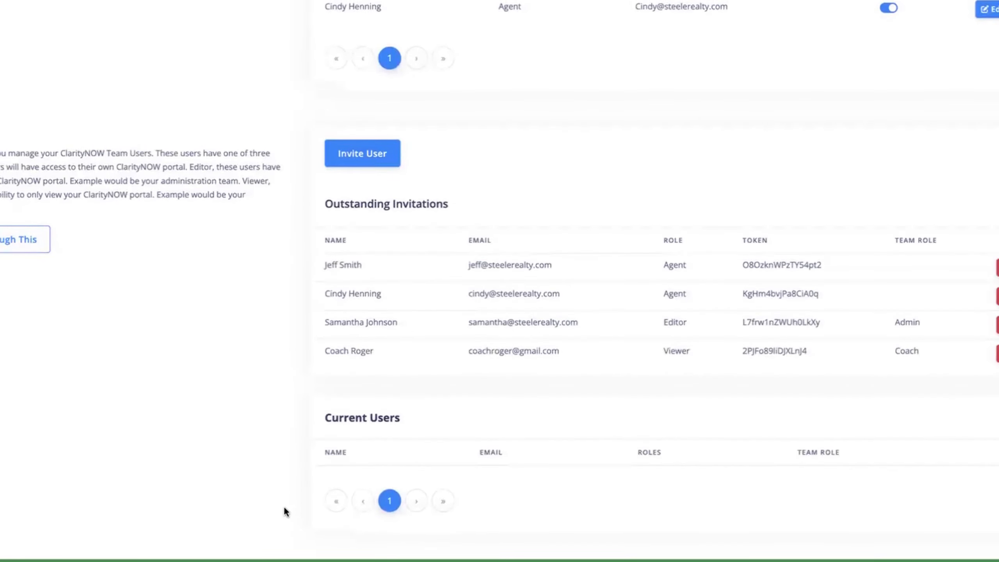
pyautogui.scroll(-2, 653, 275)
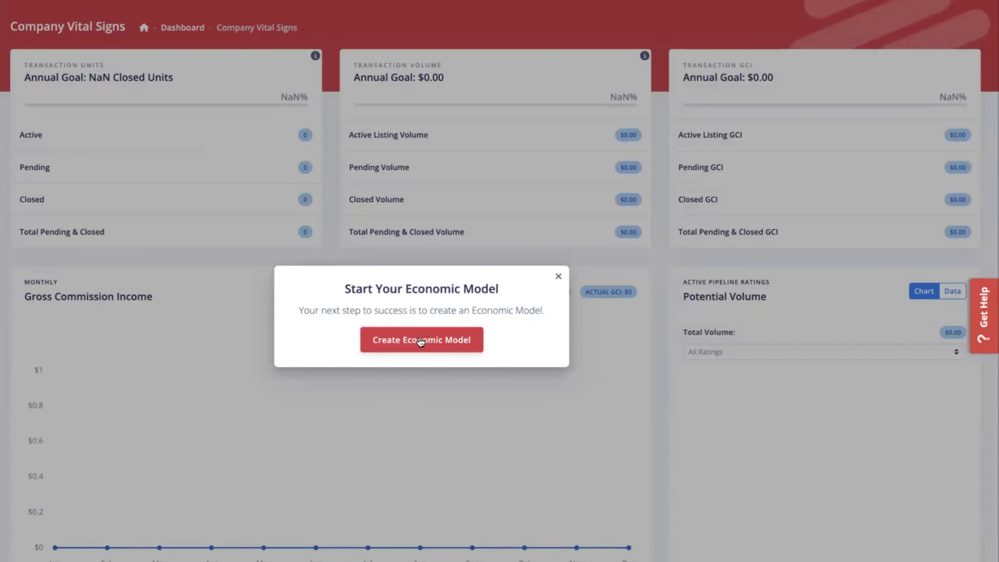
# Create a new Economic Model with the year kept at 2024.
pyautogui.click(413, 339)
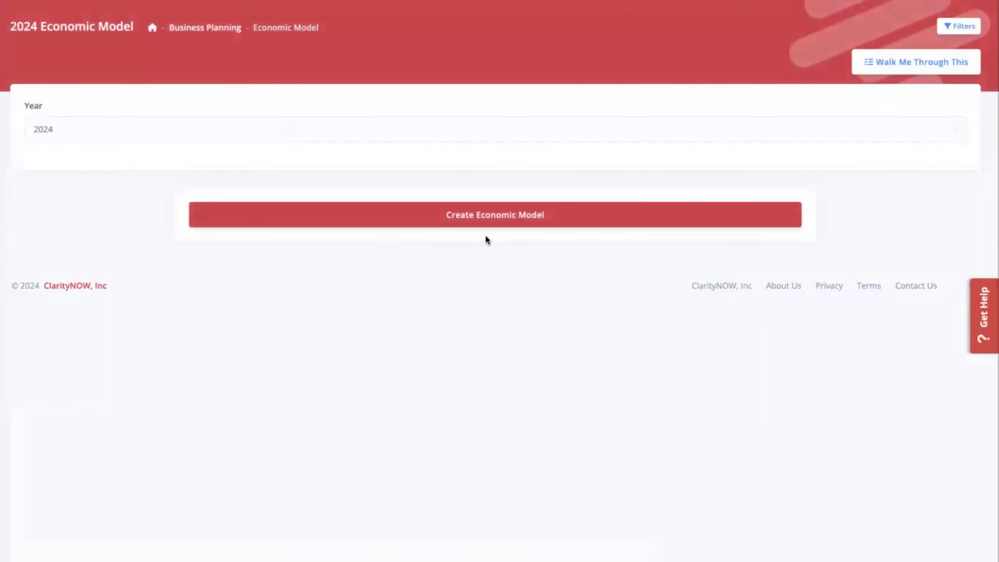
pyautogui.click(437, 130)
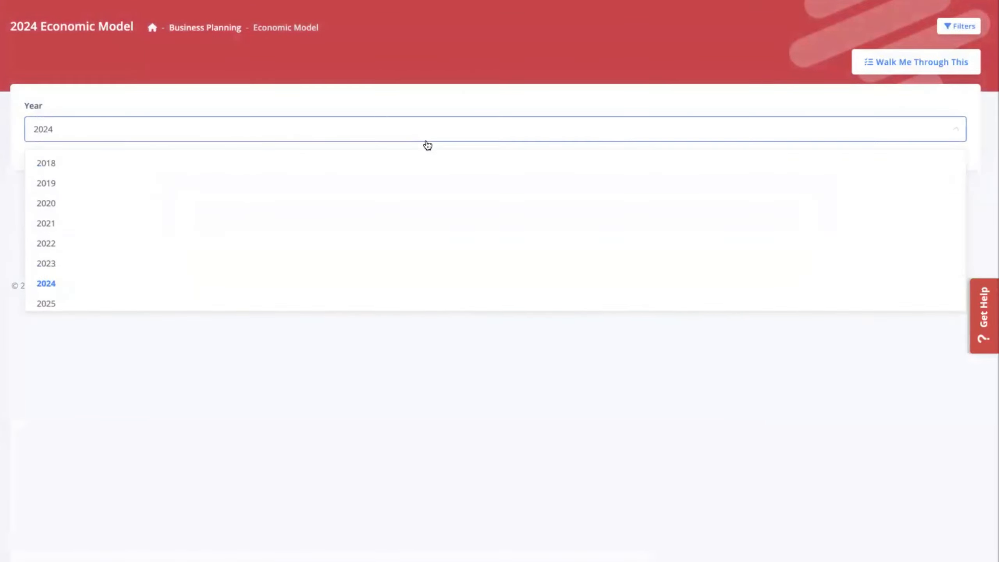
pyautogui.click(339, 289)
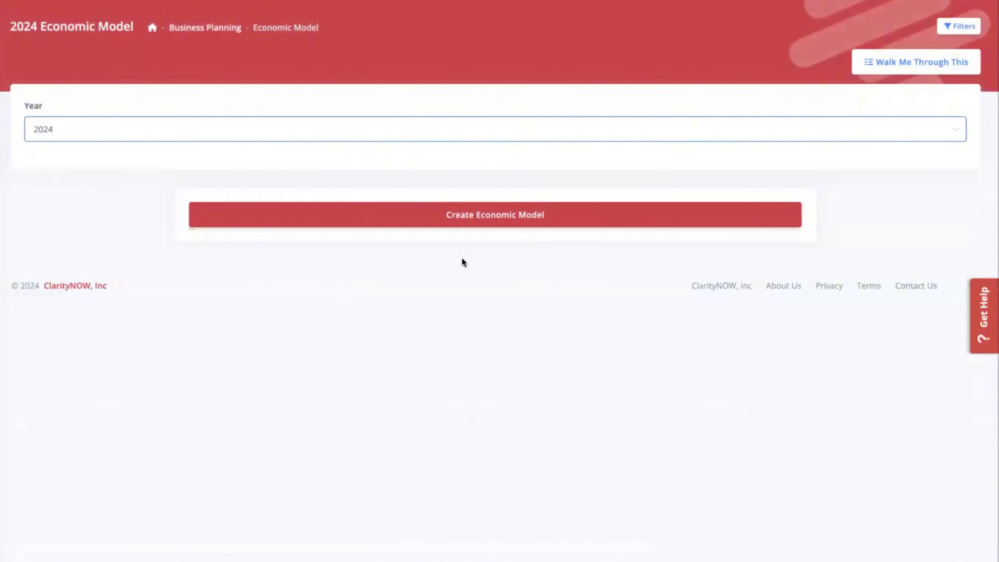
pyautogui.click(495, 218)
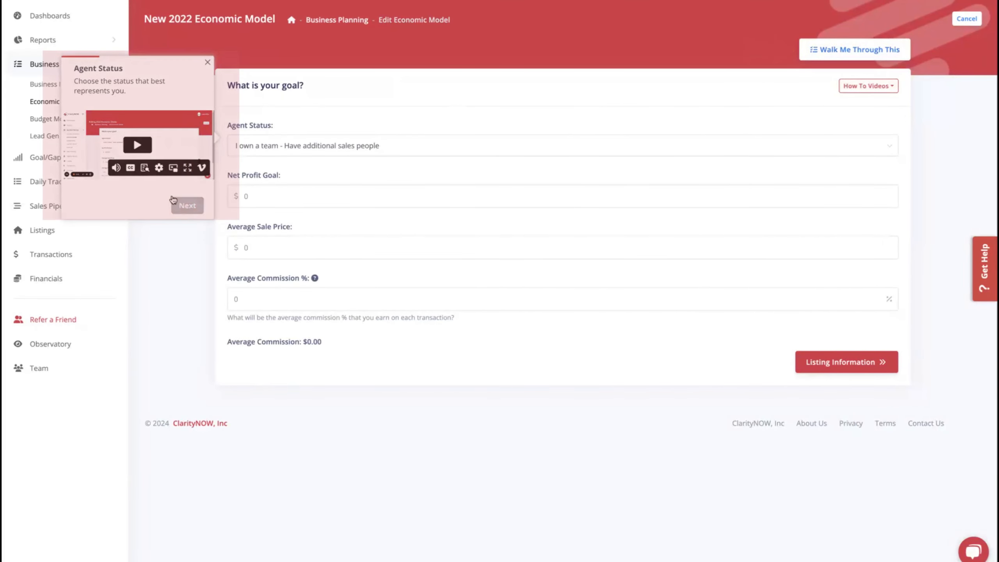
# Advance the walkthrough past Agent Status and Net Profit Goal, then close it at Average Sale Price.
pyautogui.click(187, 204)
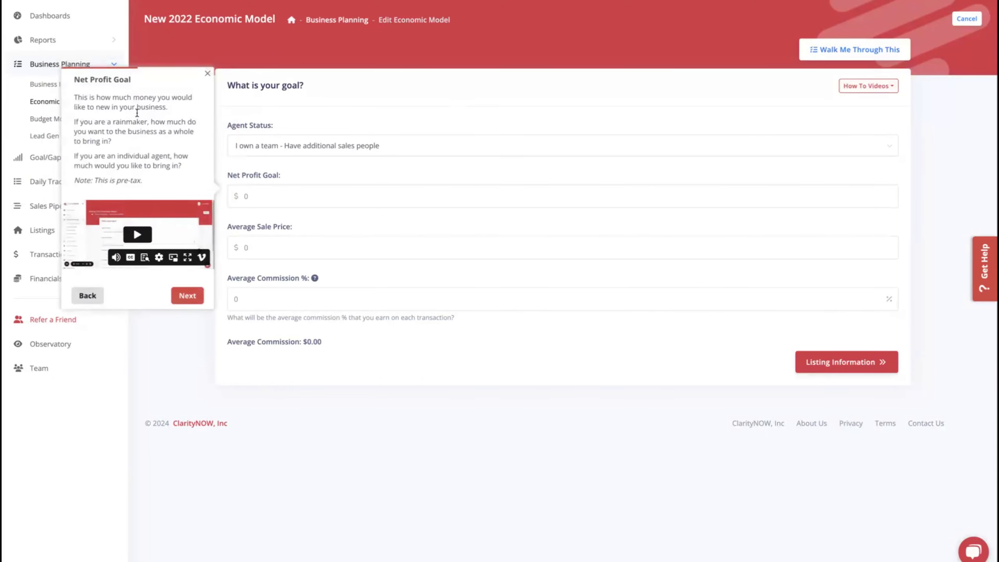
pyautogui.click(188, 295)
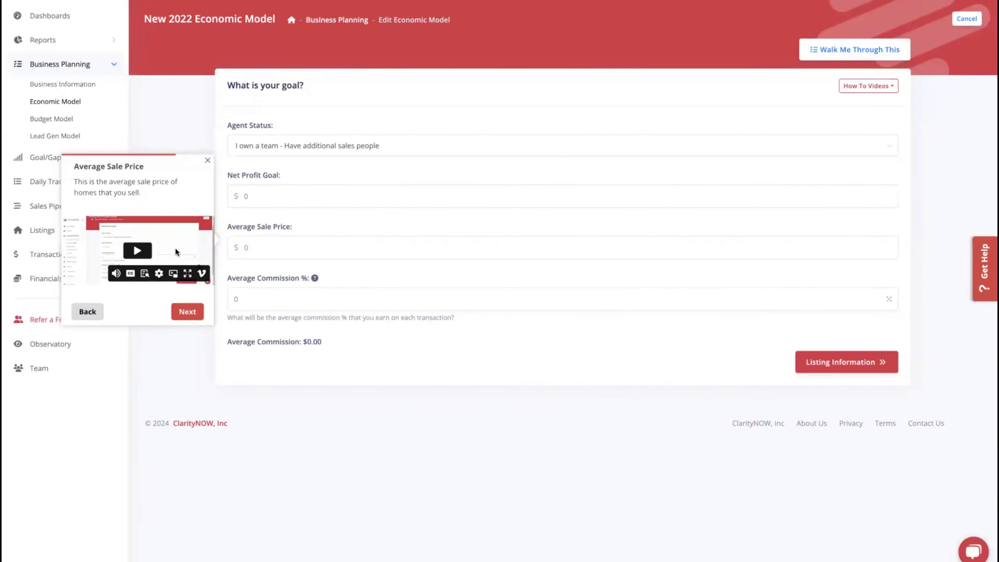
pyautogui.click(208, 161)
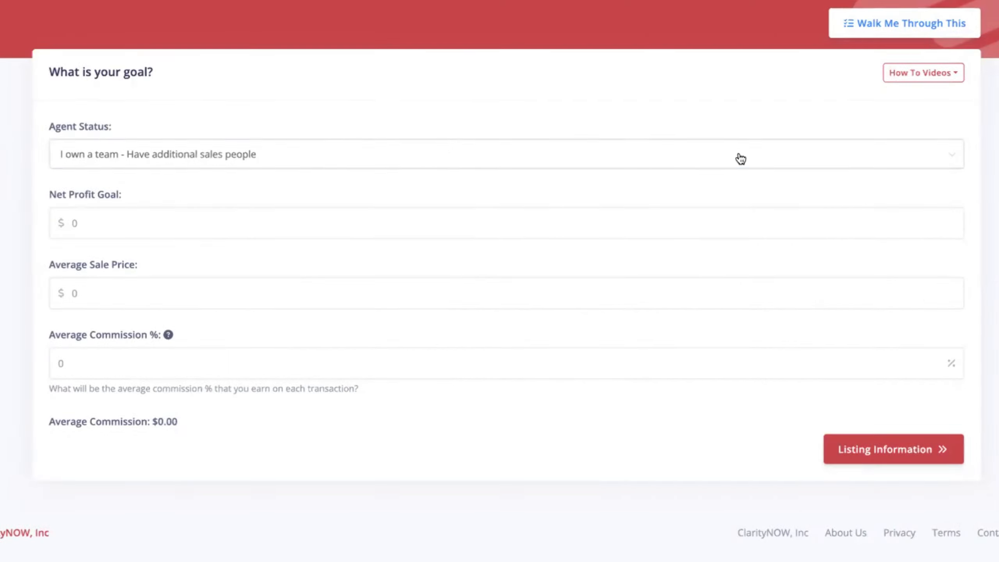
# Keep 'I own a team' status and enter a $300000 net profit goal and $275000 average sale price.
pyautogui.click(741, 159)
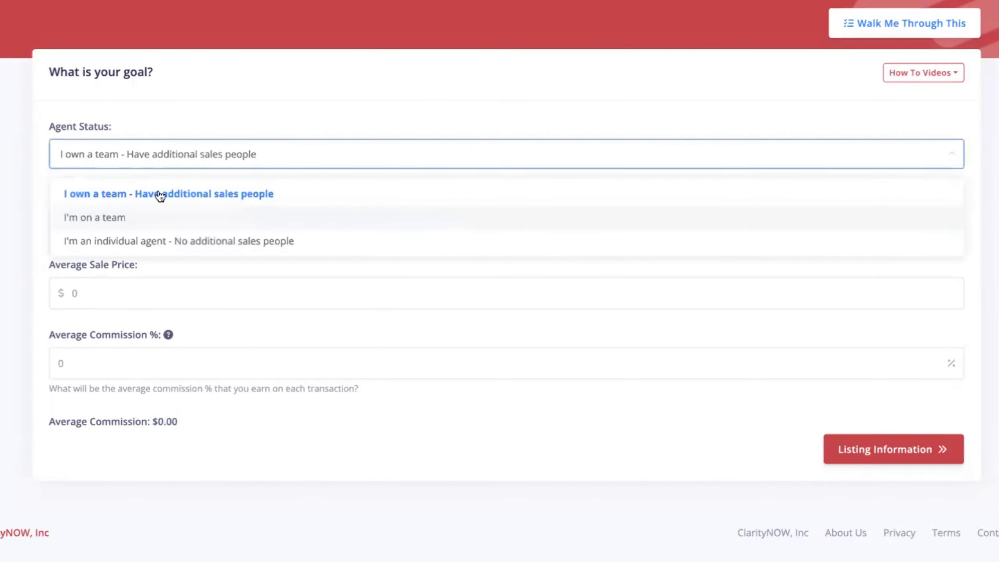
pyautogui.click(158, 196)
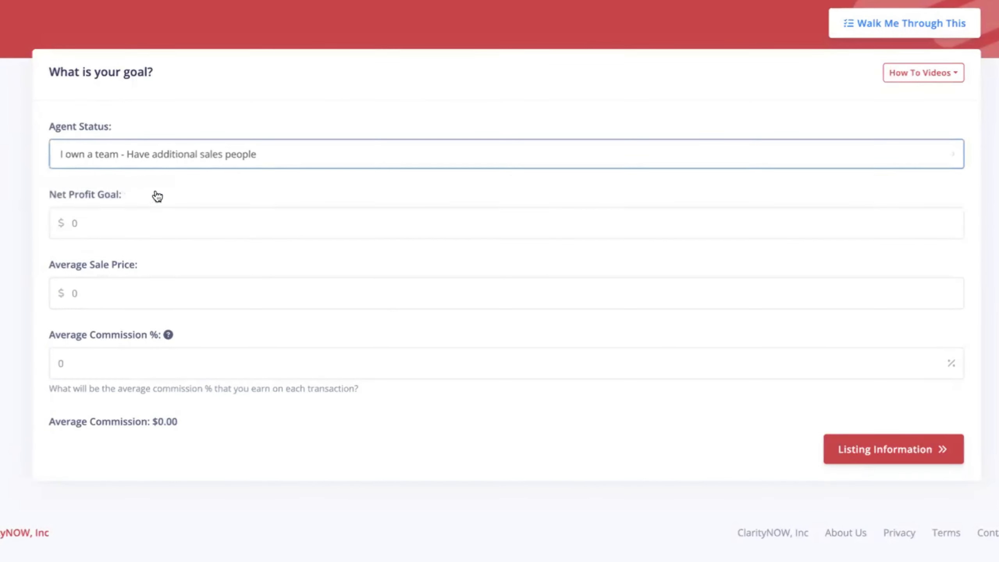
pyautogui.moveTo(51, 196); pyautogui.dragTo(140, 196)
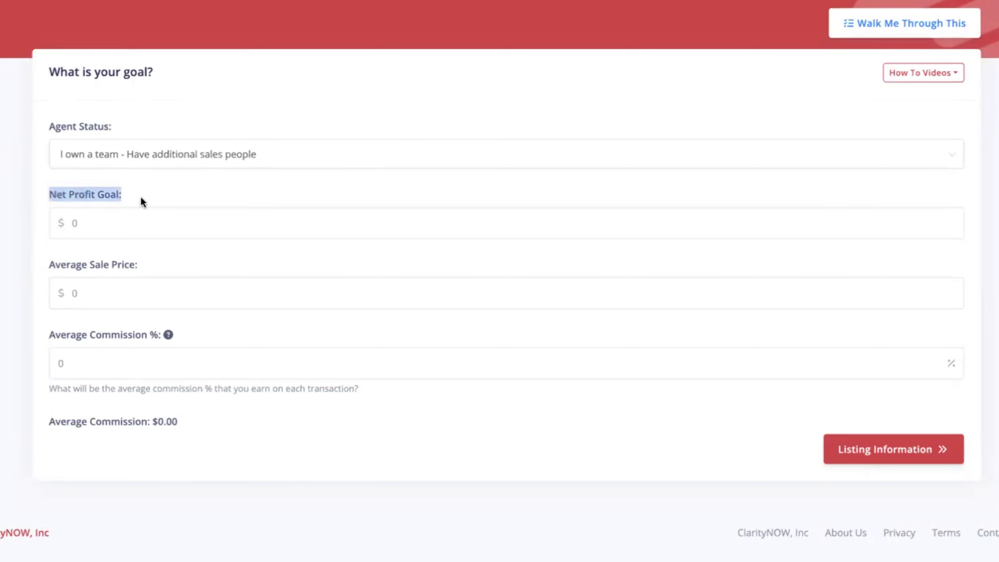
pyautogui.click(150, 197)
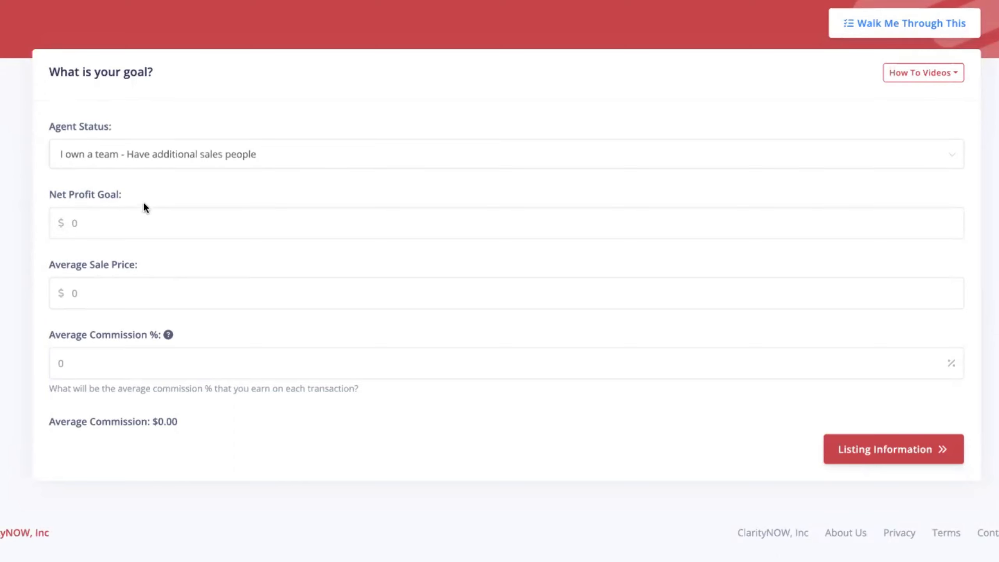
pyautogui.click(78, 228)
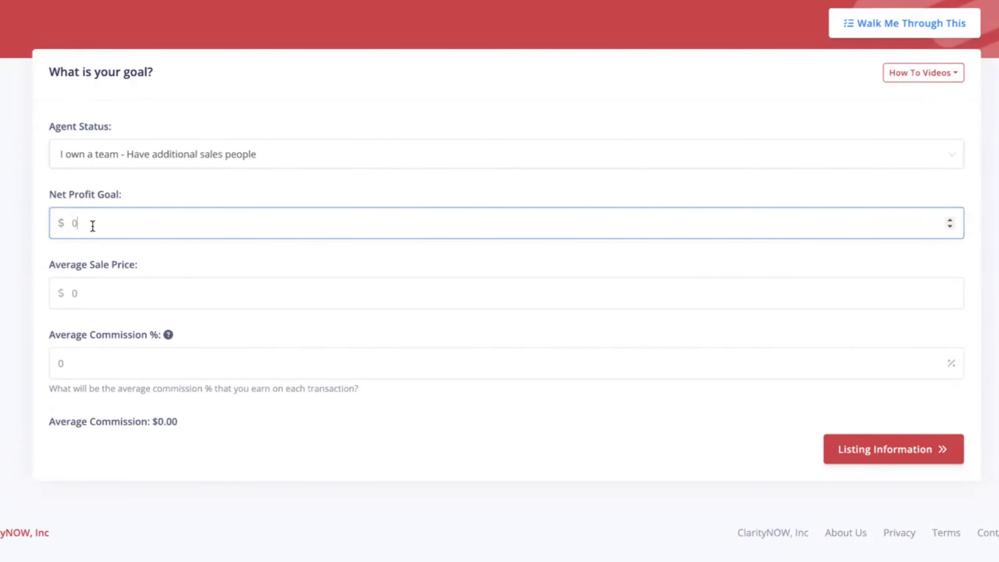
pyautogui.write('300000')
pyautogui.click(81, 293)
pyautogui.write('2')
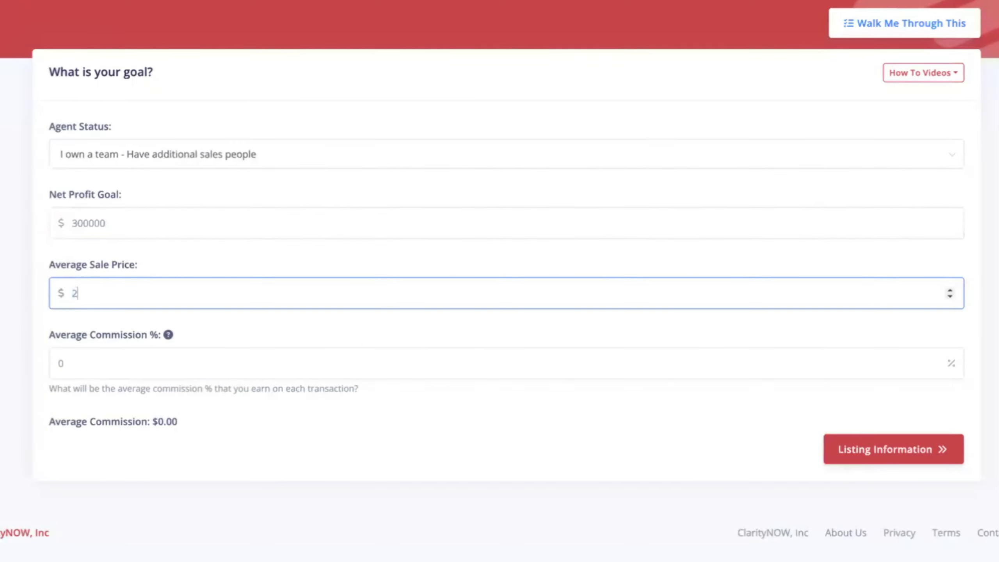
pyautogui.write('75000')
pyautogui.click(4, 348)
# Set Average Commission % to 2.75, after briefly trying .025, giving $7,562.50 average commission.
pyautogui.click(69, 368)
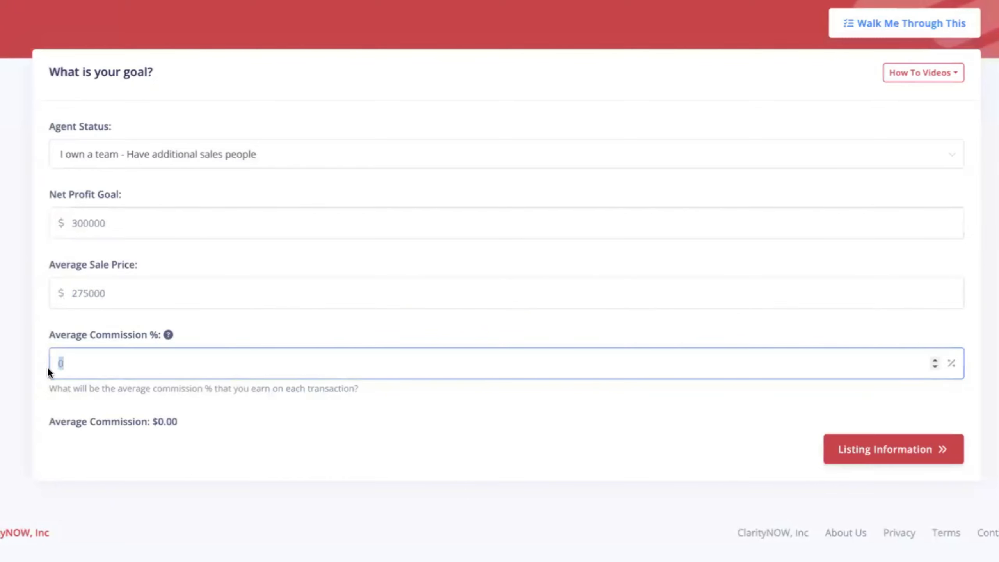
pyautogui.write('2.75')
pyautogui.click(5, 382)
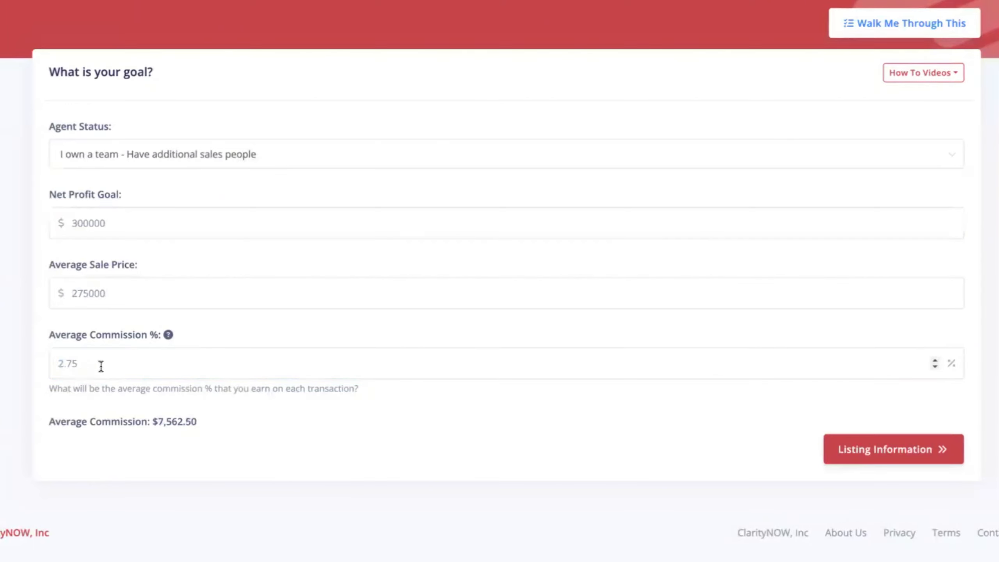
pyautogui.doubleClick(62, 363)
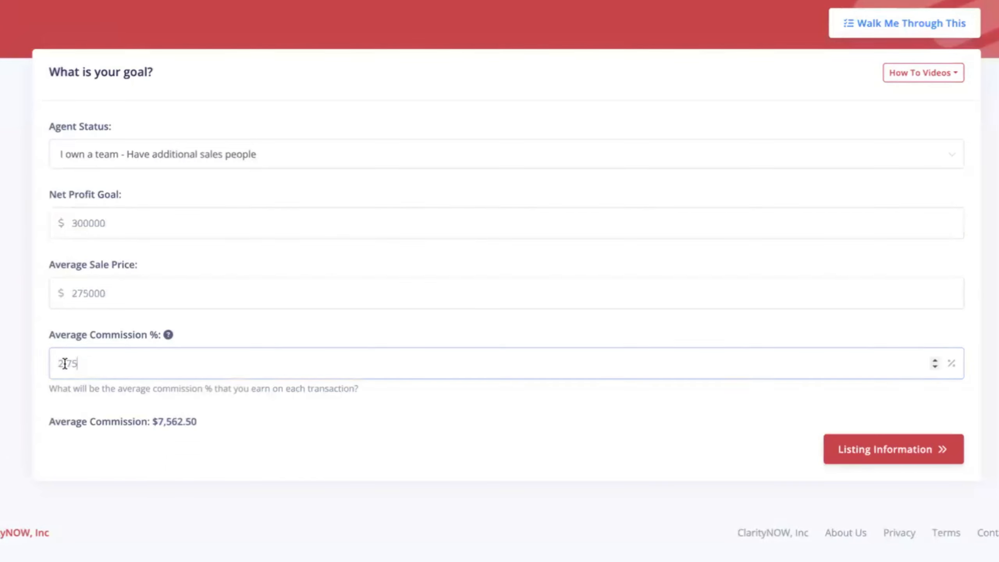
pyautogui.press('BackSpace')
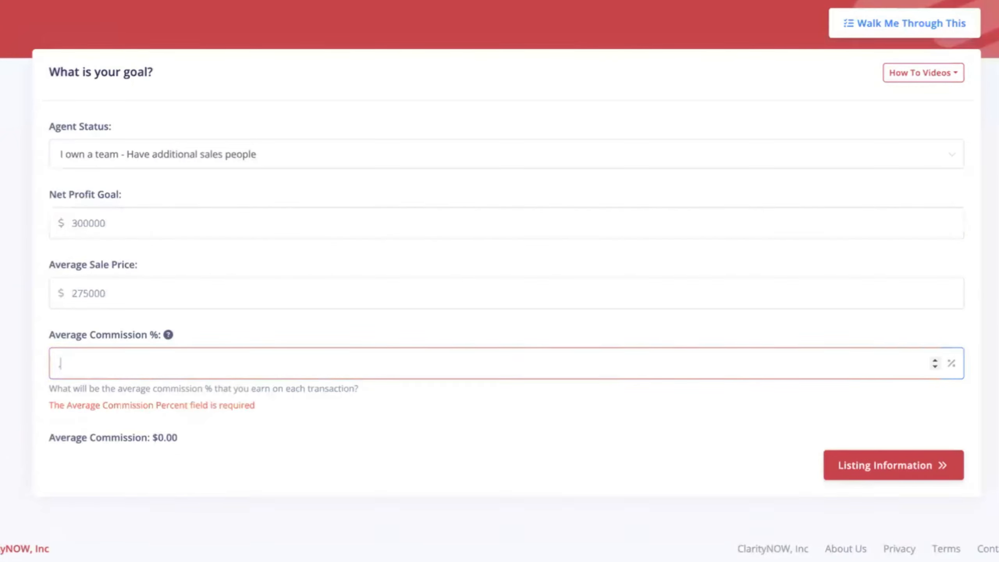
pyautogui.write('.025')
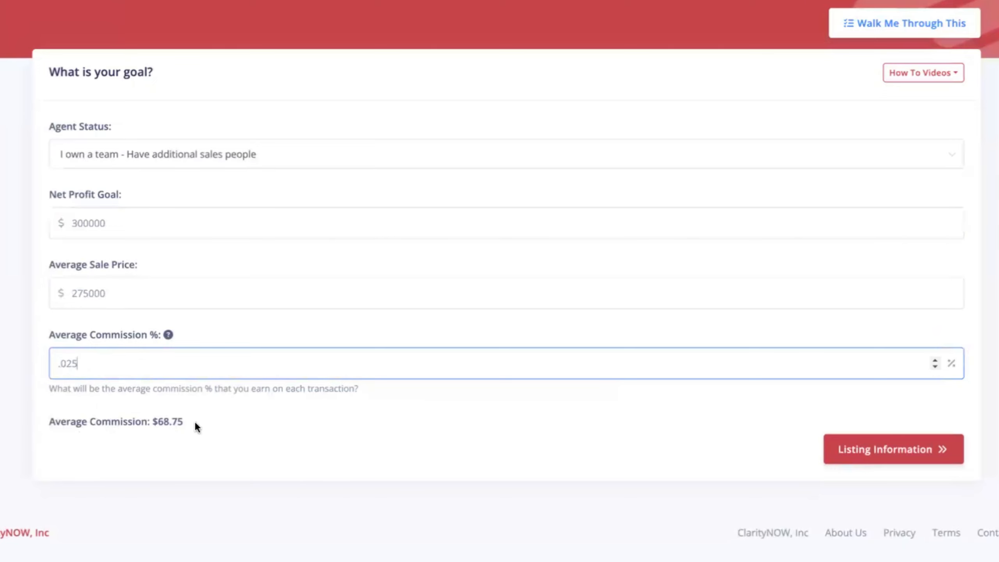
pyautogui.moveTo(194, 421); pyautogui.dragTo(150, 422)
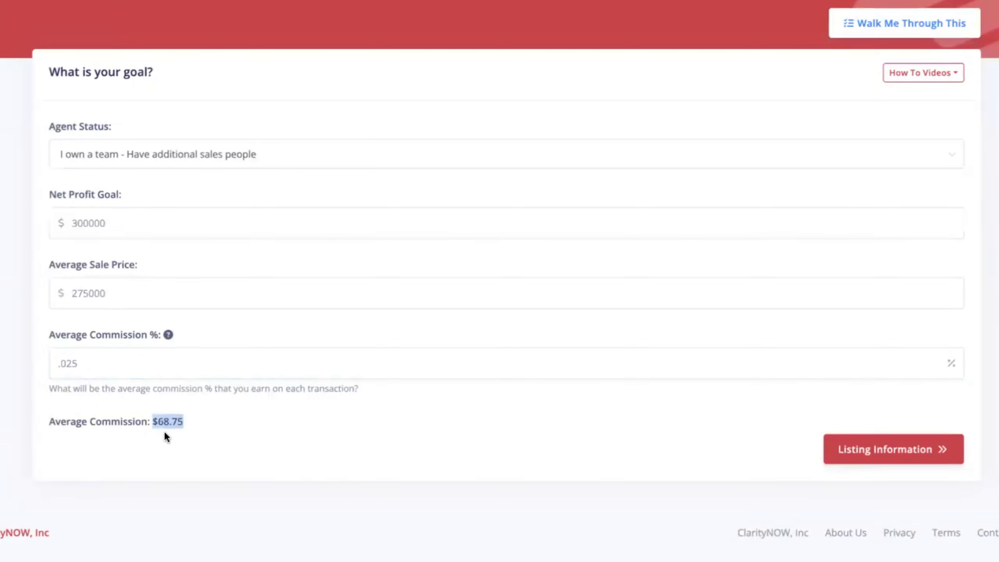
pyautogui.moveTo(75, 364); pyautogui.dragTo(59, 362)
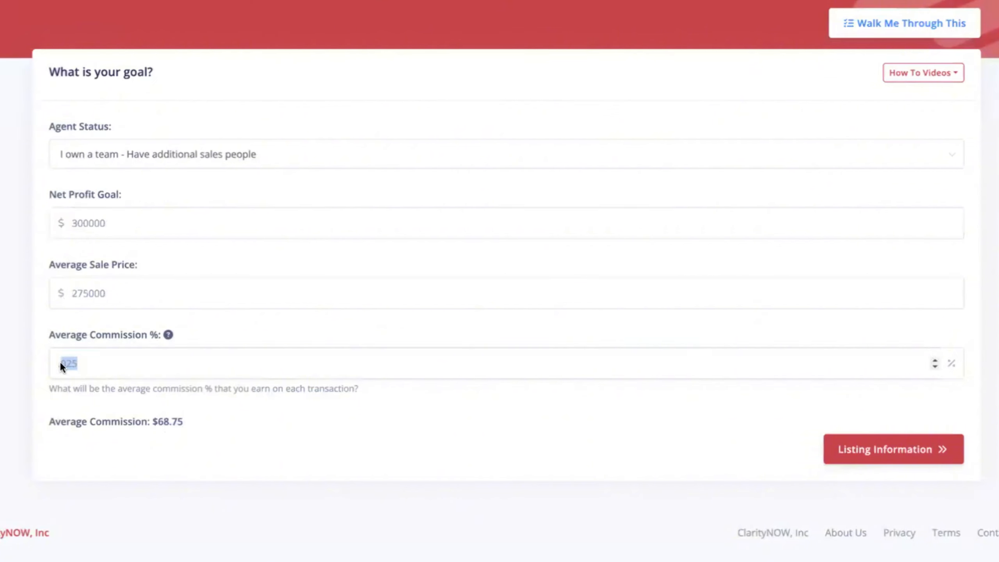
pyautogui.write('2.75')
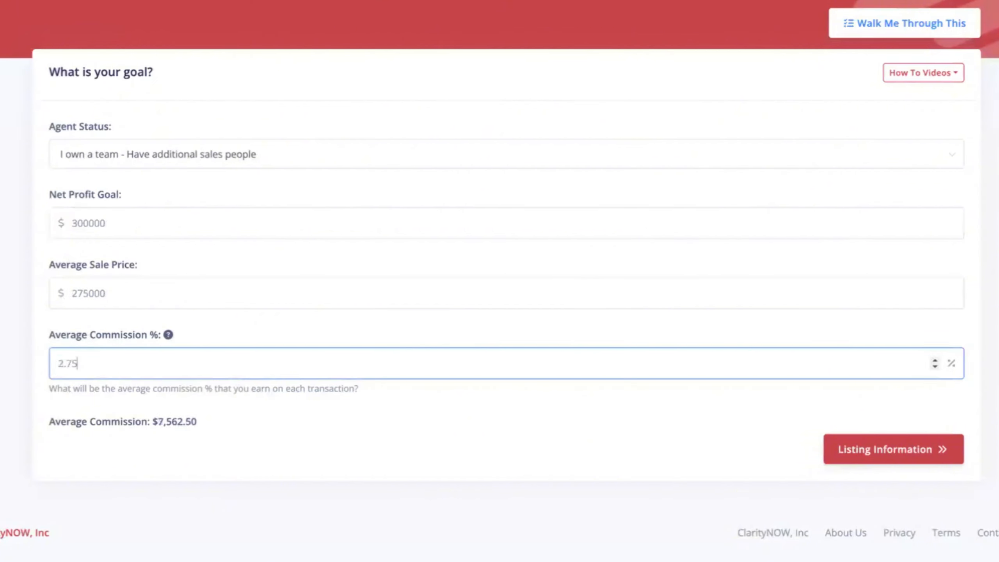
pyautogui.click(189, 434)
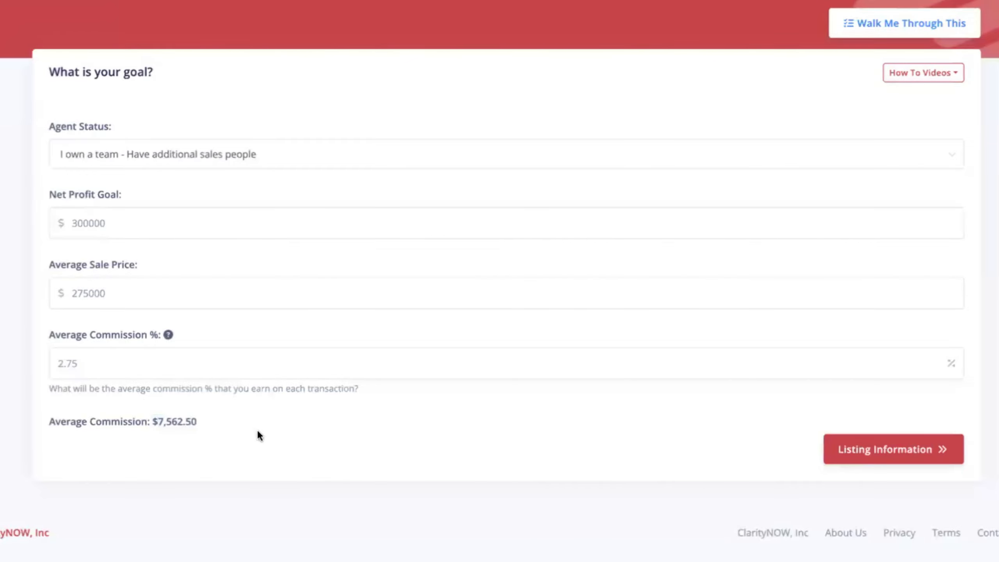
# Go to Listing Information and set Listings Taken to 85%.
pyautogui.click(925, 528)
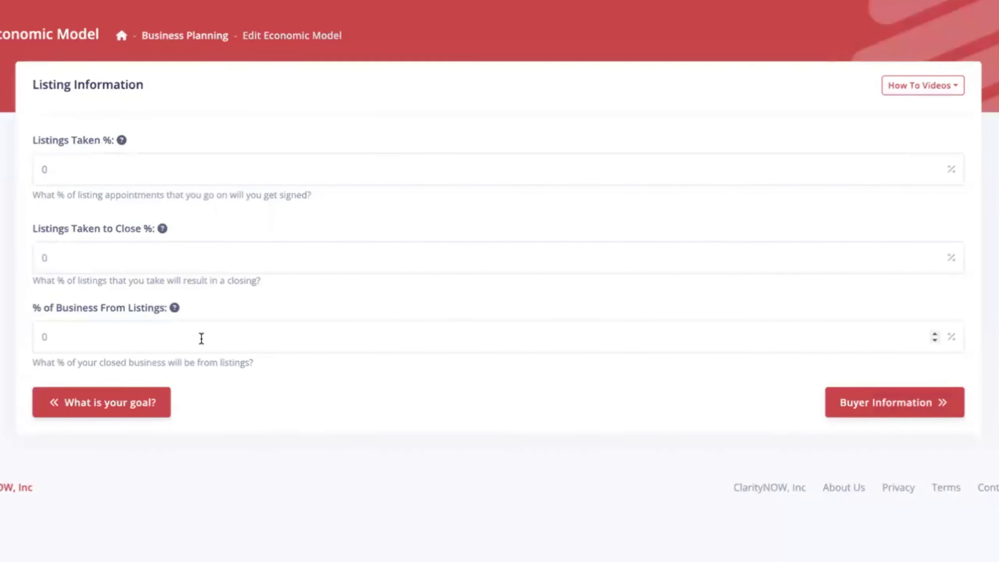
pyautogui.moveTo(122, 141)
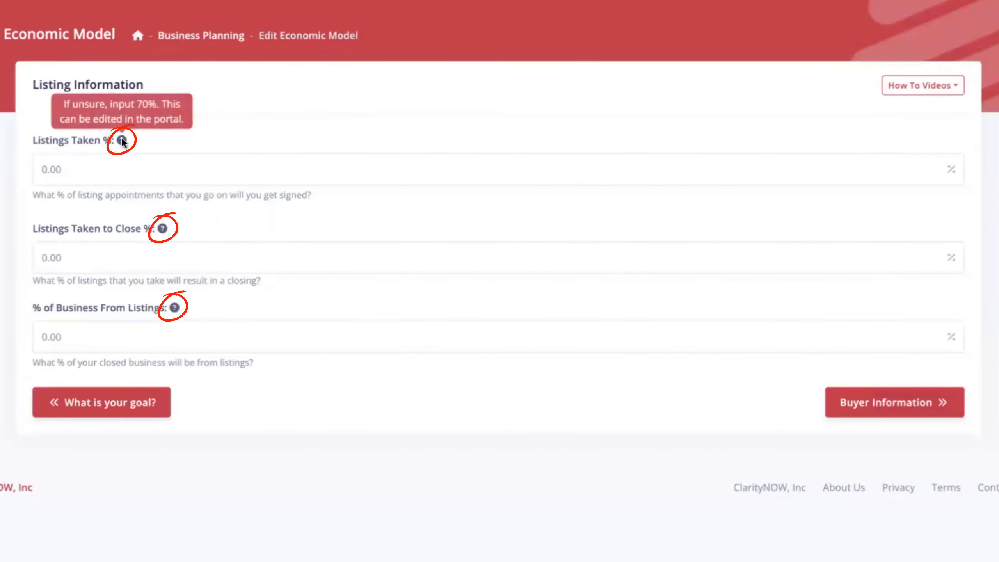
pyautogui.moveTo(164, 231)
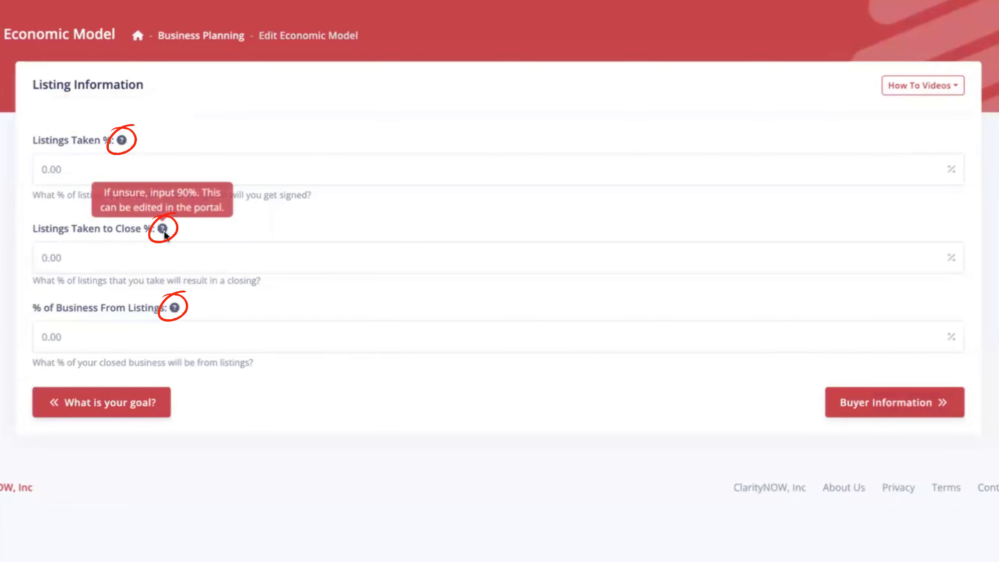
pyautogui.moveTo(176, 309)
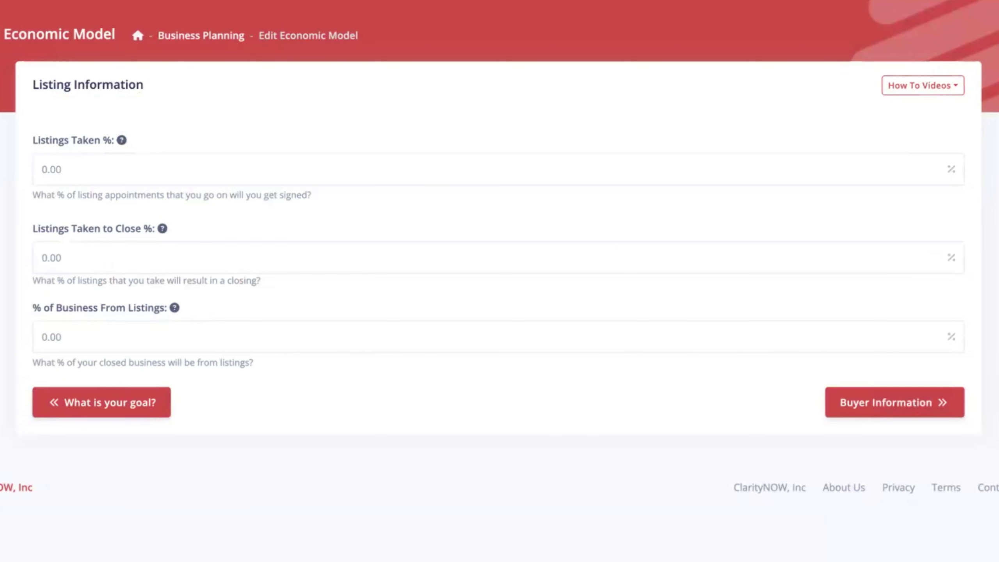
pyautogui.click(33, 171)
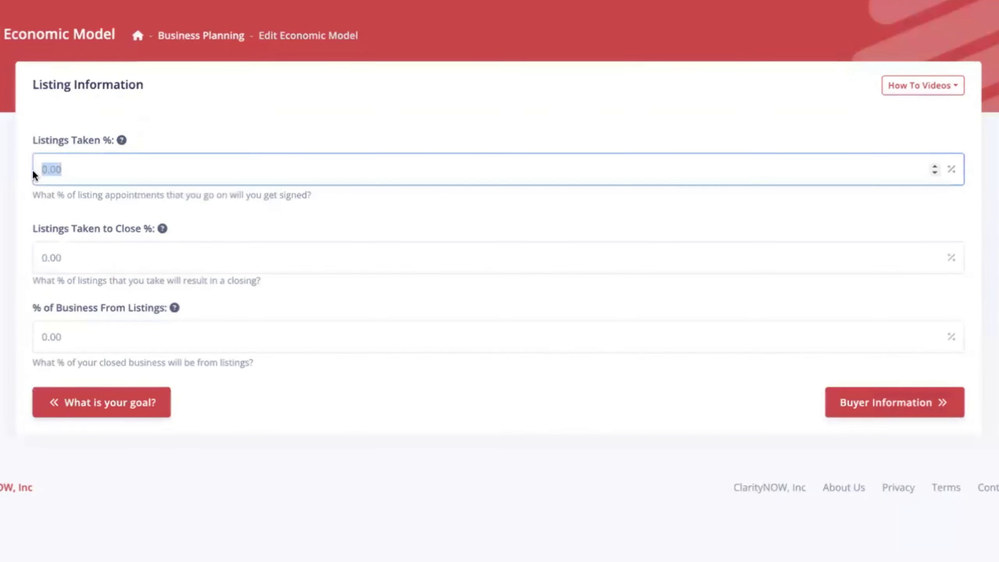
pyautogui.write('85')
pyautogui.click(1, 219)
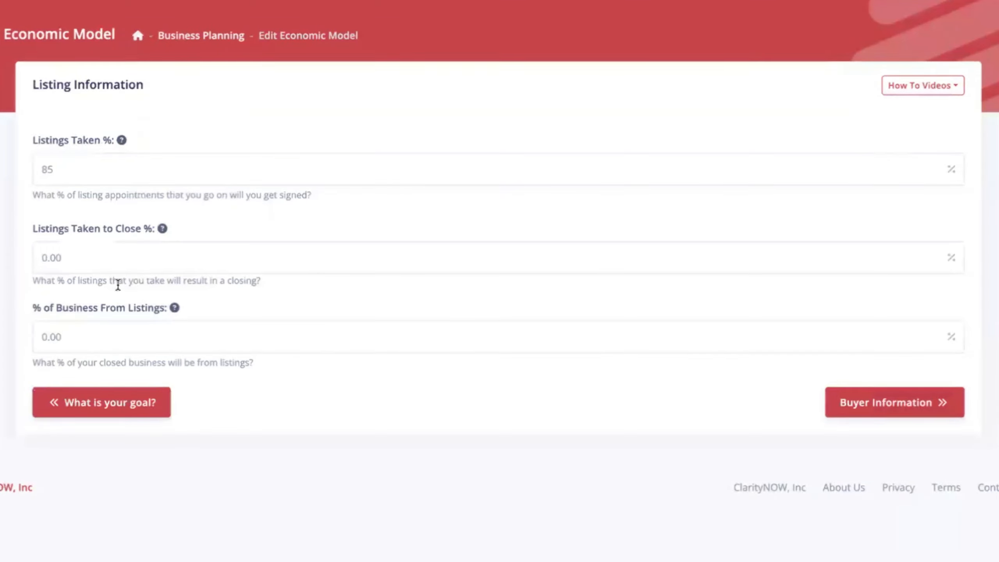
# Set Listings Taken to Close at 85% and business from listings at 40%, then continue to Buyer Information.
pyautogui.click(74, 258)
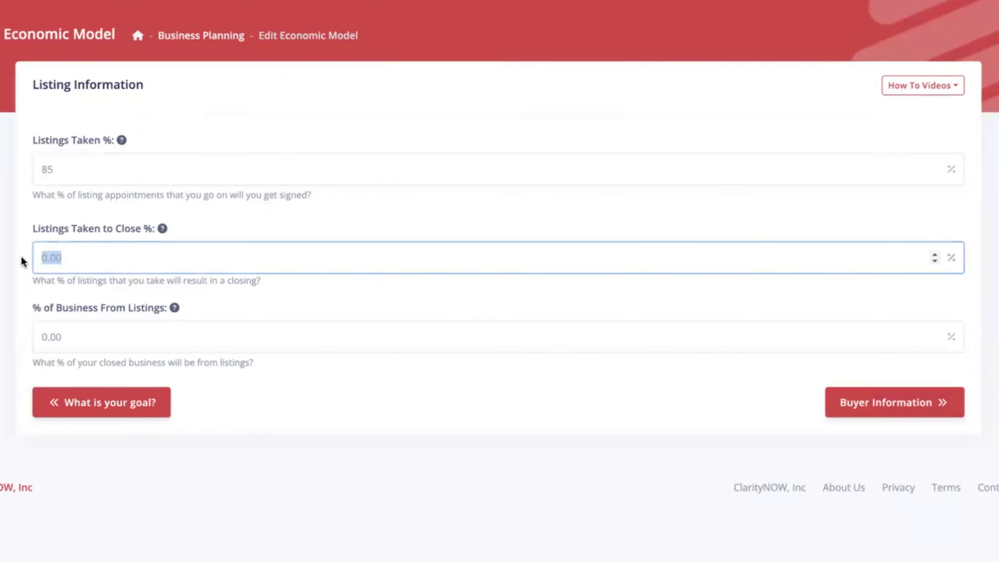
pyautogui.write('85')
pyautogui.press('Tab')
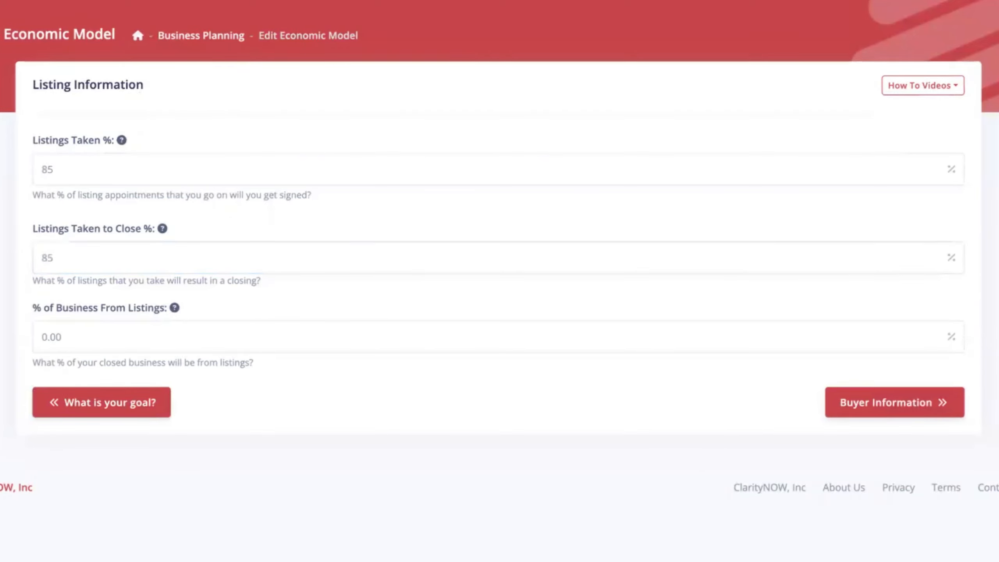
pyautogui.moveTo(66, 335); pyautogui.dragTo(21, 339)
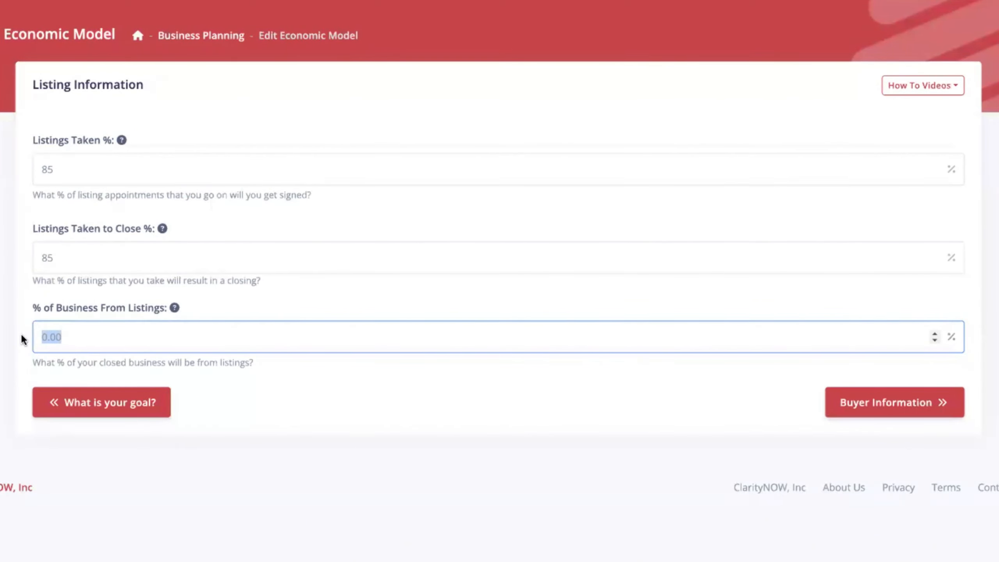
pyautogui.write('40')
pyautogui.click(486, 376)
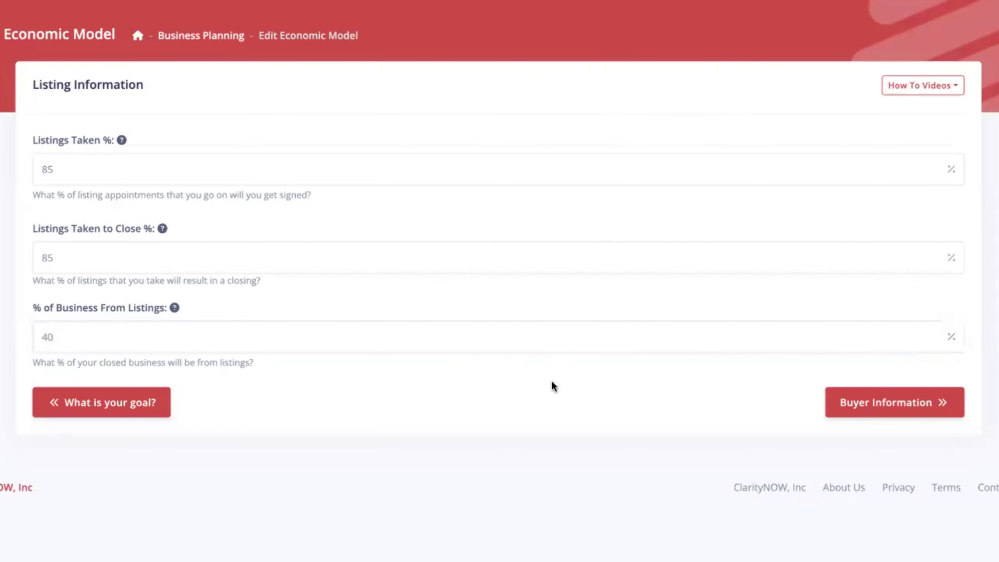
pyautogui.click(869, 399)
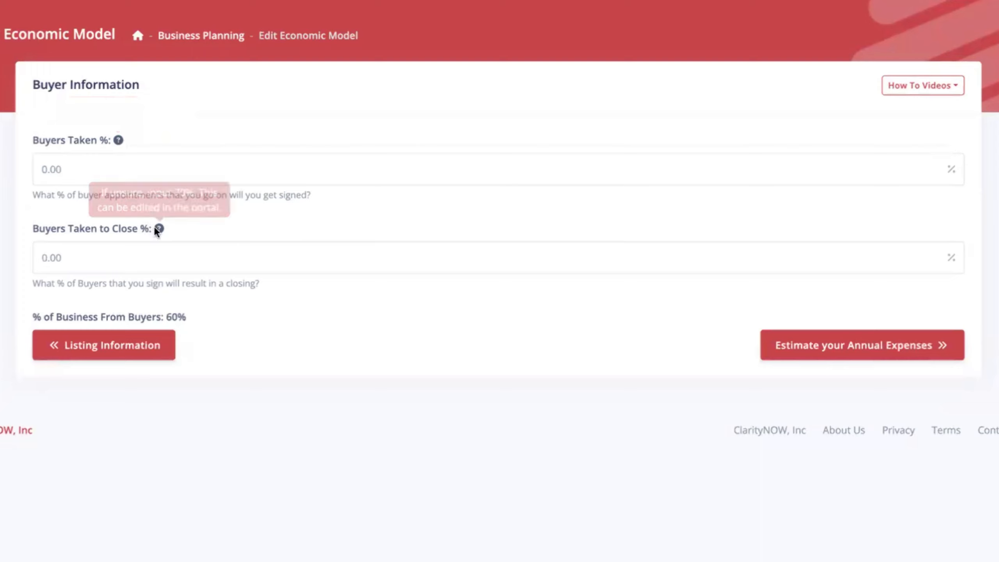
# Set Buyers Taken % and Buyers Taken to Close % to 70, then continue to annual expenses.
pyautogui.moveTo(74, 168); pyautogui.dragTo(26, 170)
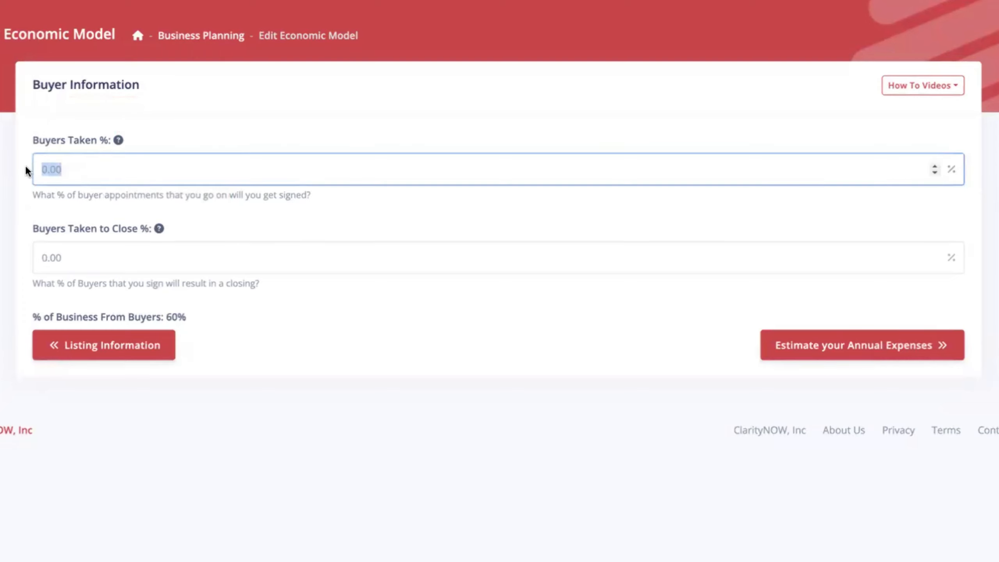
pyautogui.write('70')
pyautogui.press('Tab')
pyautogui.write('70')
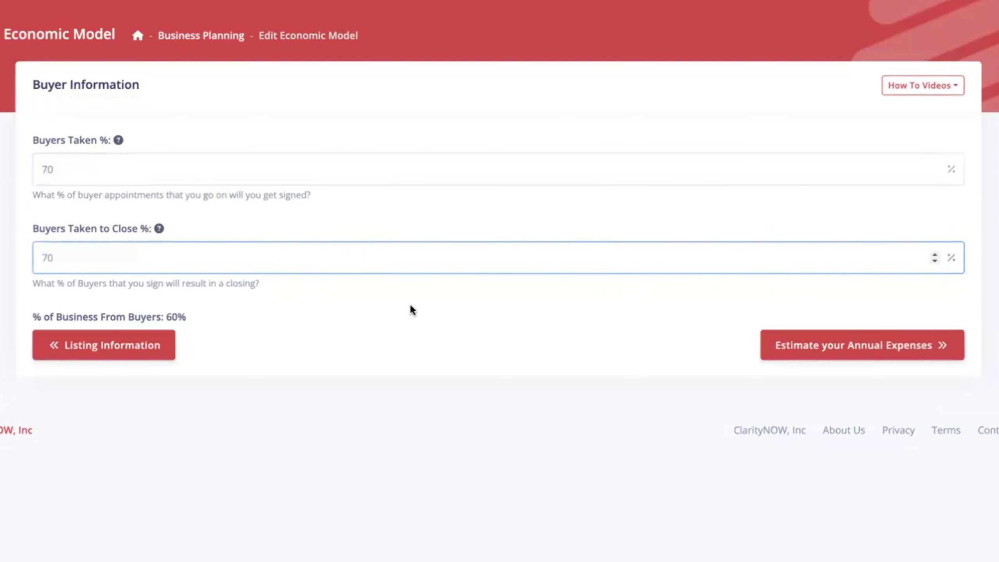
pyautogui.click(846, 343)
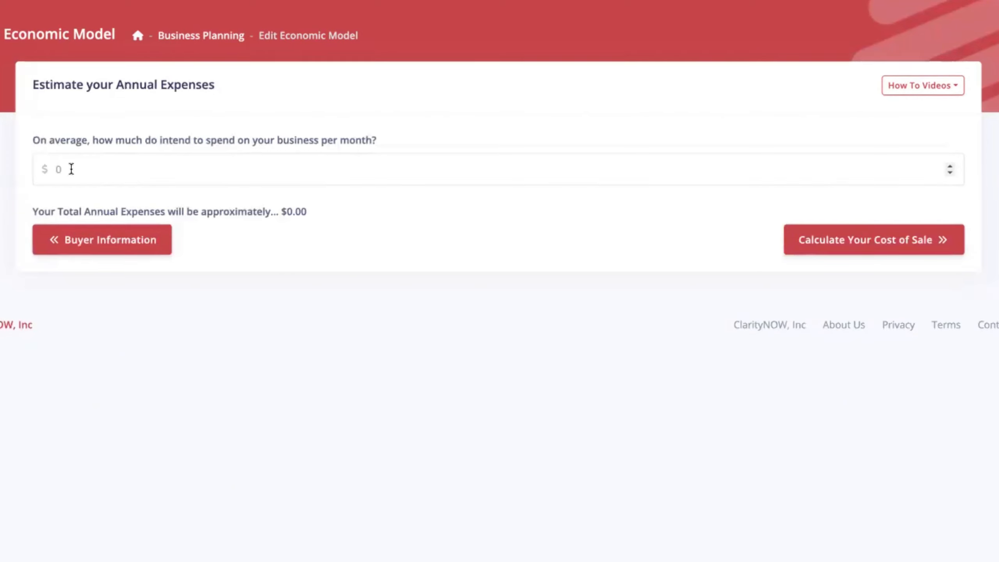
# Enter 13000 as the monthly business spend, check the $156,000.00 annual total, and continue to Cost of Sale.
pyautogui.click(53, 169)
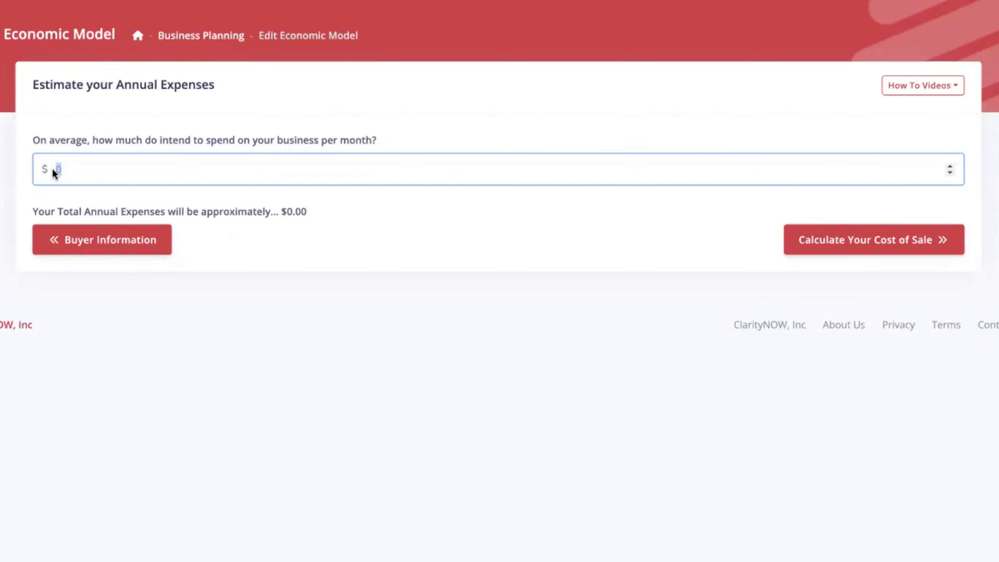
pyautogui.write('13000')
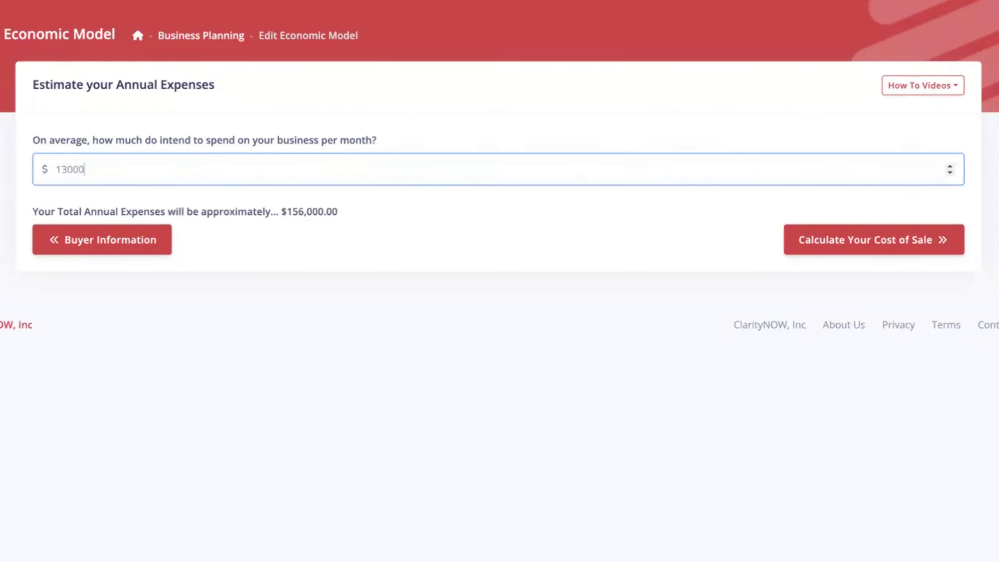
pyautogui.click(431, 212)
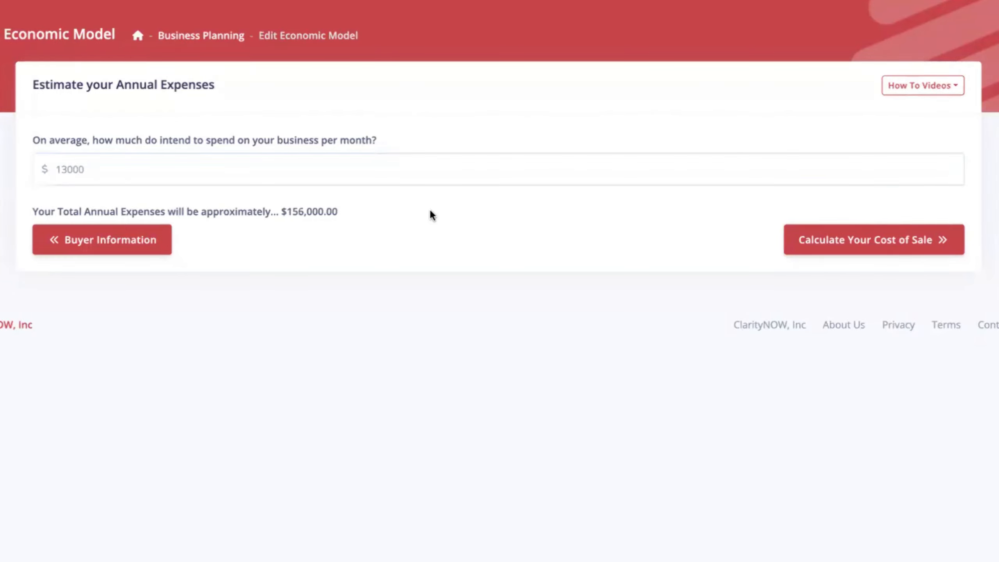
pyautogui.moveTo(340, 208); pyautogui.dragTo(286, 211)
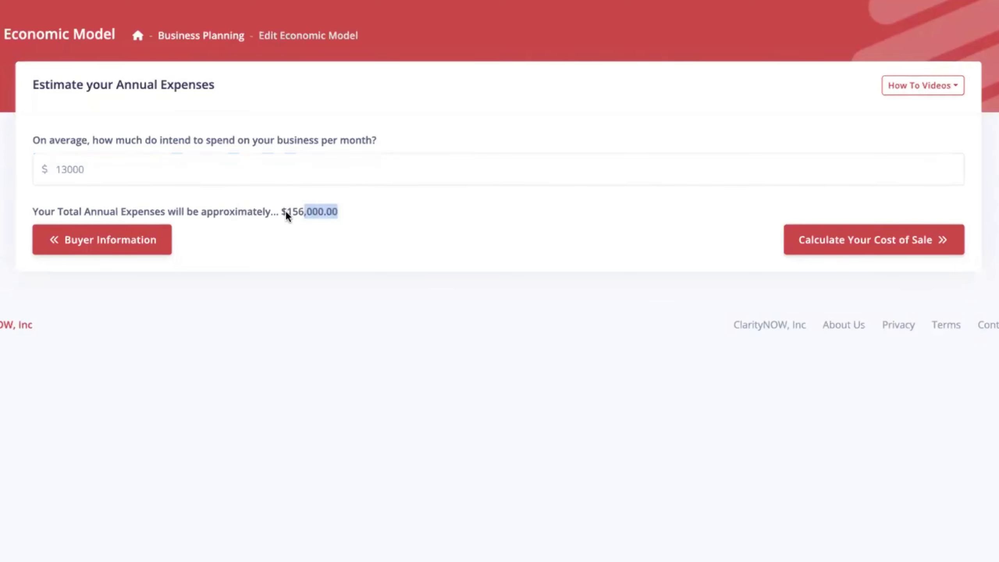
pyautogui.click(428, 217)
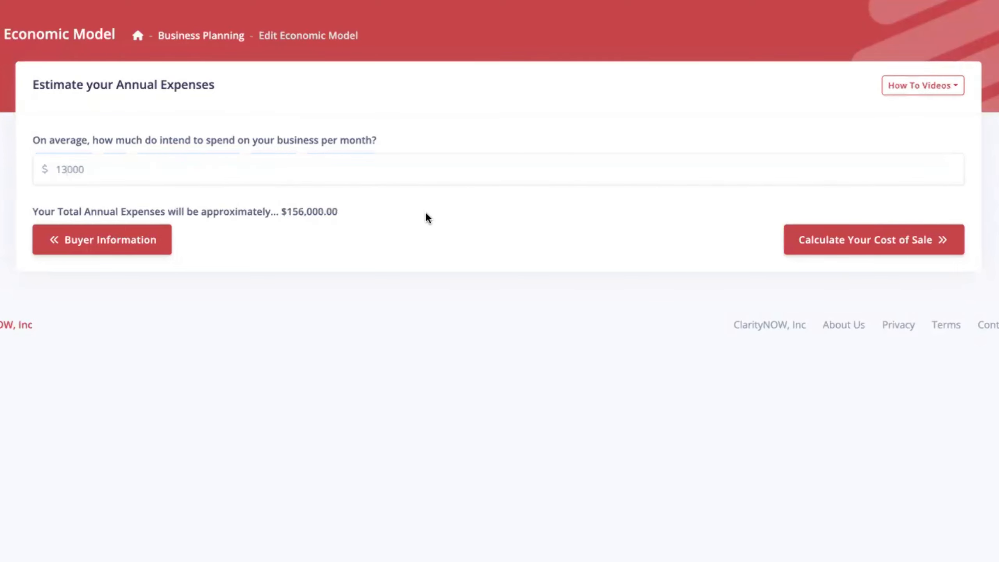
pyautogui.click(891, 242)
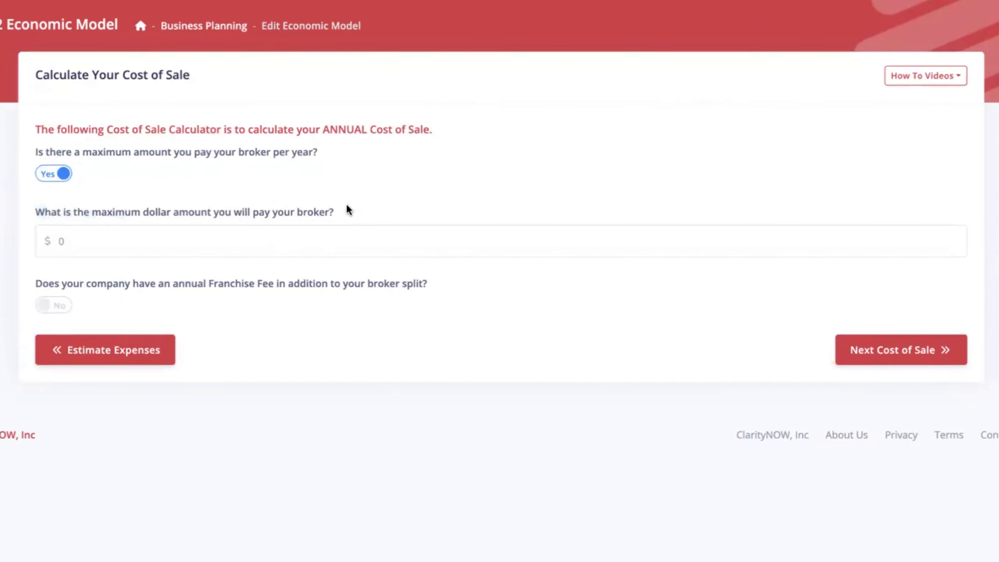
# Cap yearly broker pay at $15,000 and turn on the Franchise Fee with a $3,000 amount.
pyautogui.click(108, 243)
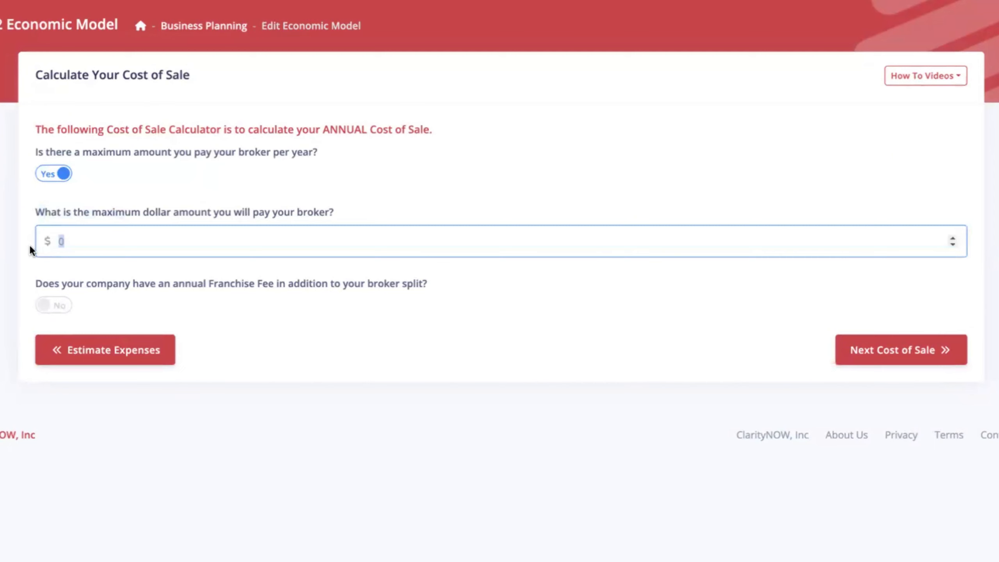
pyautogui.write('15000')
pyautogui.press('Tab')
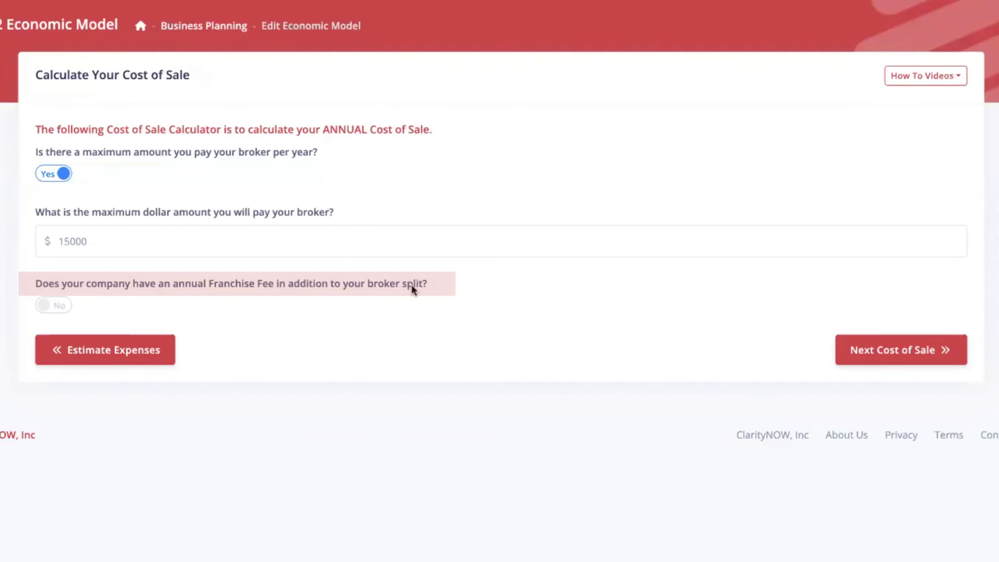
pyautogui.click(58, 311)
pyautogui.doubleClick(60, 372)
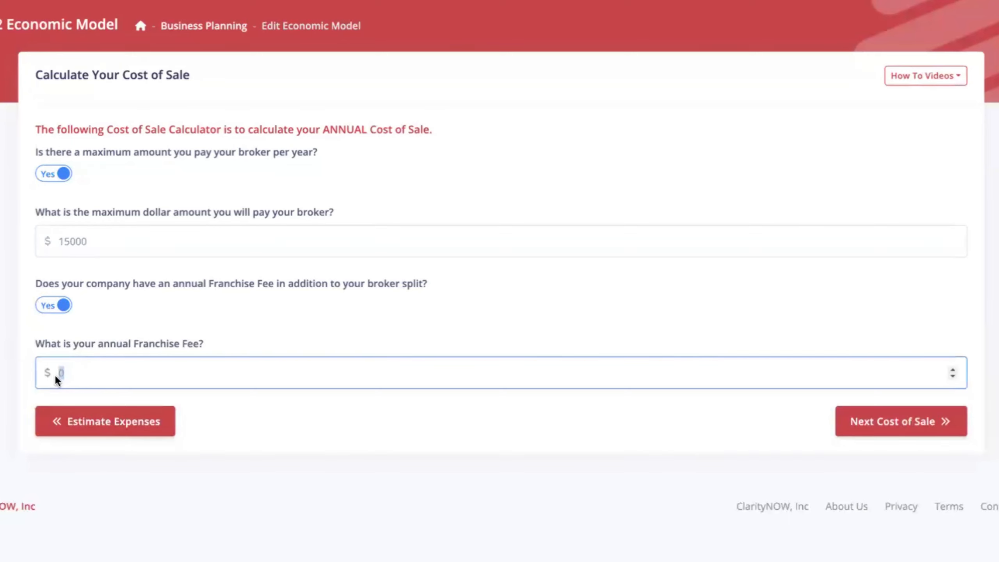
pyautogui.write('3000')
pyautogui.click(22, 346)
# Switch Franchise Fee to No and try a 15% broker commission percentage, then clear it.
pyautogui.click(61, 305)
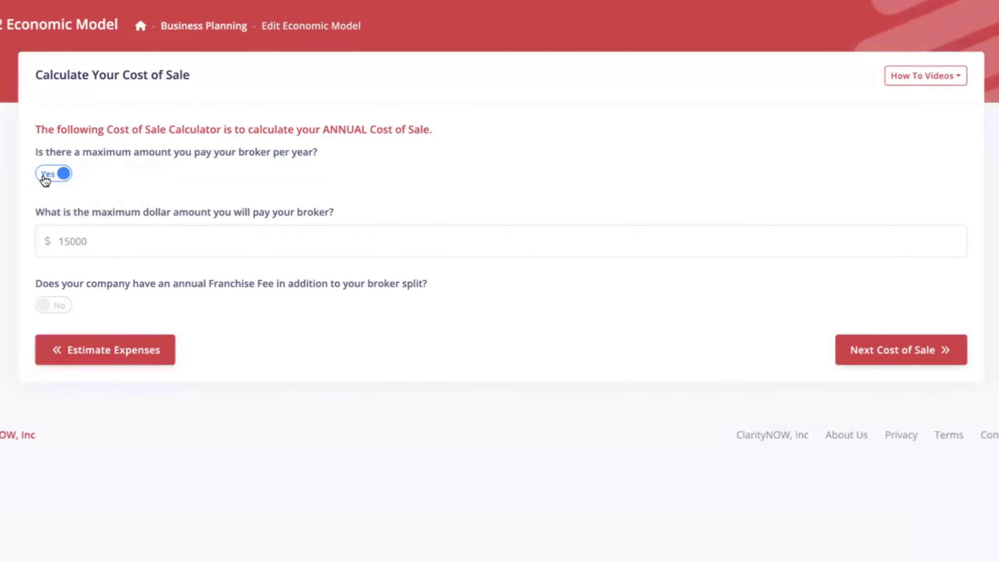
pyautogui.click(62, 178)
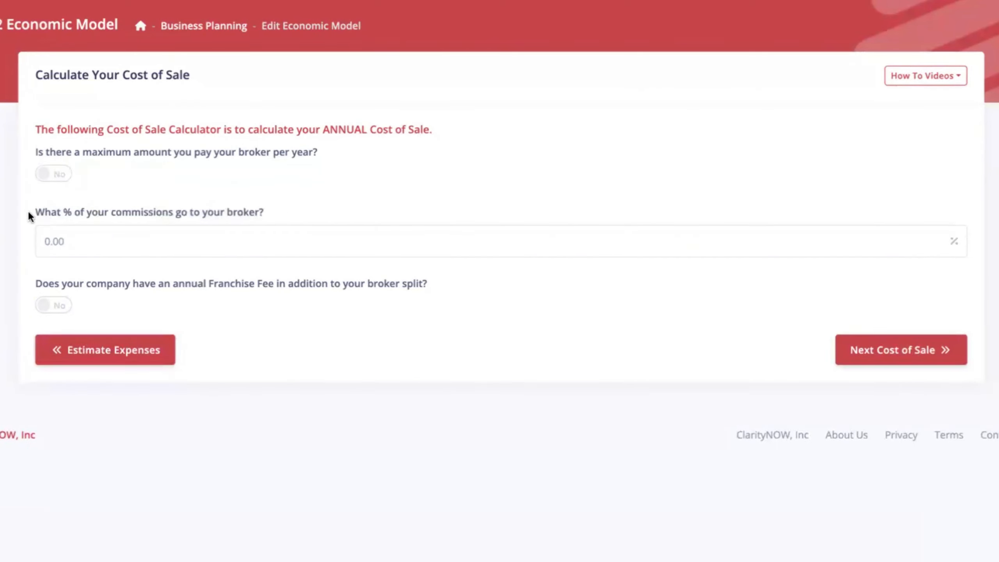
pyautogui.moveTo(29, 216); pyautogui.dragTo(271, 214)
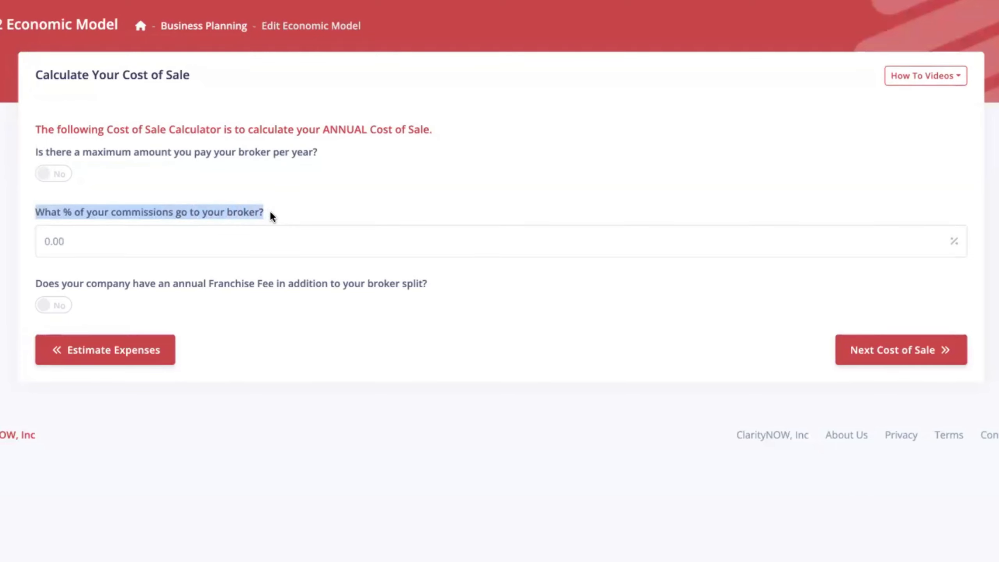
pyautogui.click(270, 213)
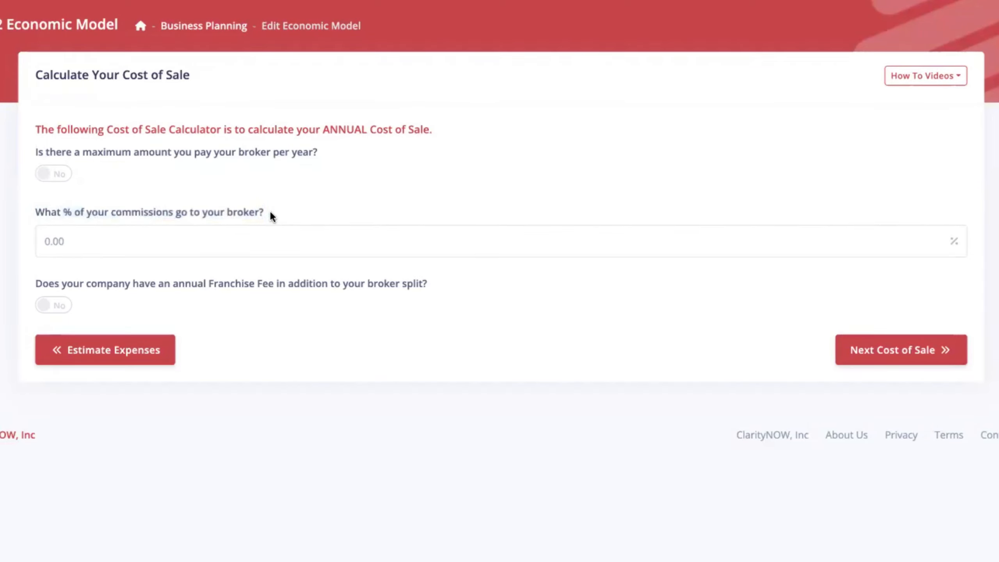
pyautogui.click(80, 243)
pyautogui.write('15')
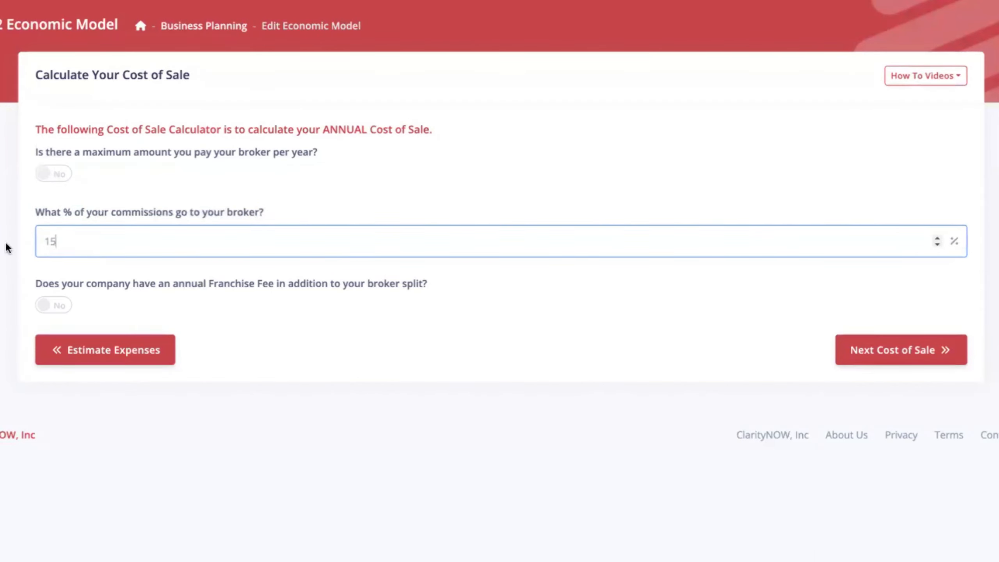
pyautogui.press('Tab')
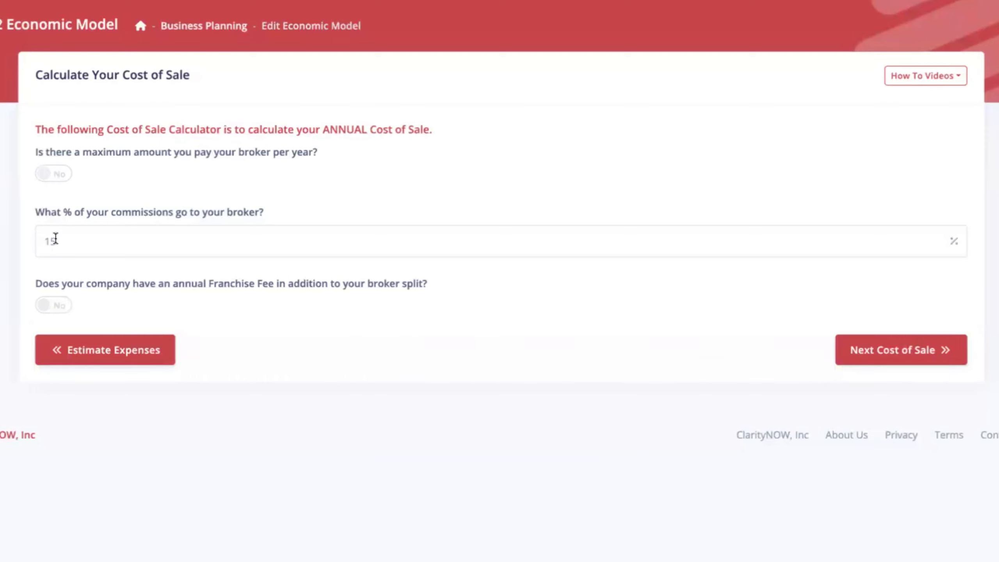
pyautogui.click(41, 241)
pyautogui.press('BackSpace')
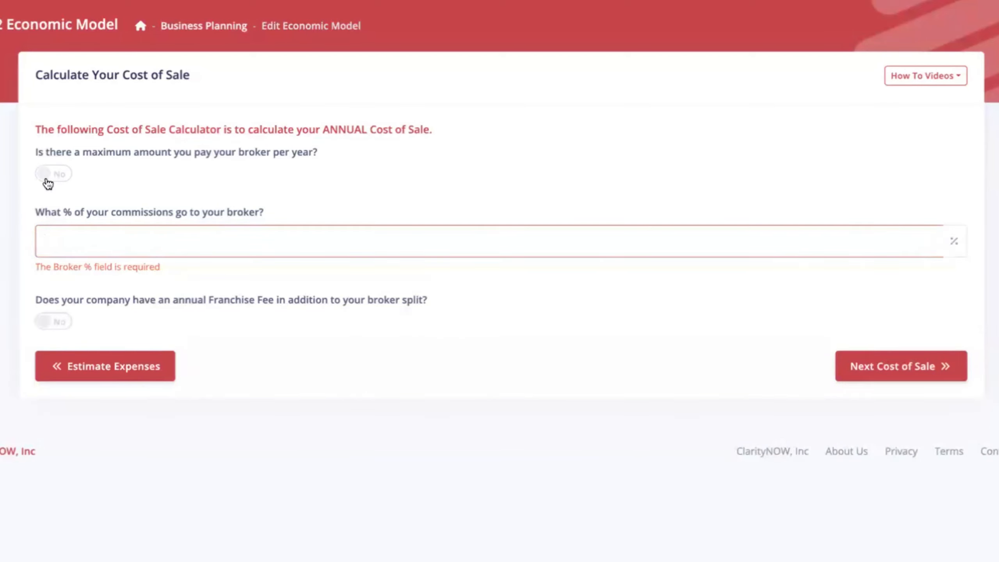
# Restore the maximum broker dollar option and Franchise Fee Yes, then go to the next Cost of Sale page.
pyautogui.click(49, 175)
pyautogui.click(50, 305)
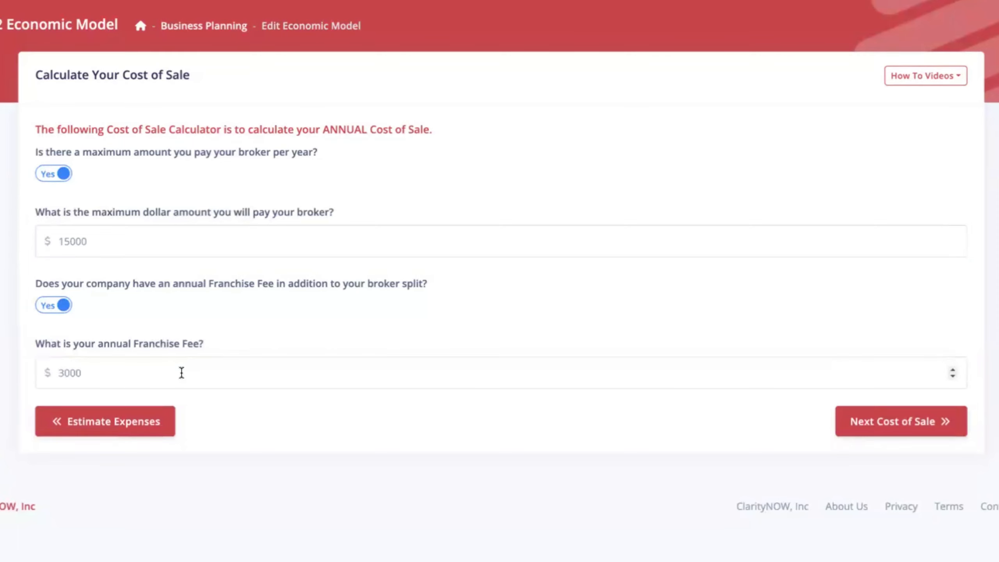
pyautogui.click(920, 421)
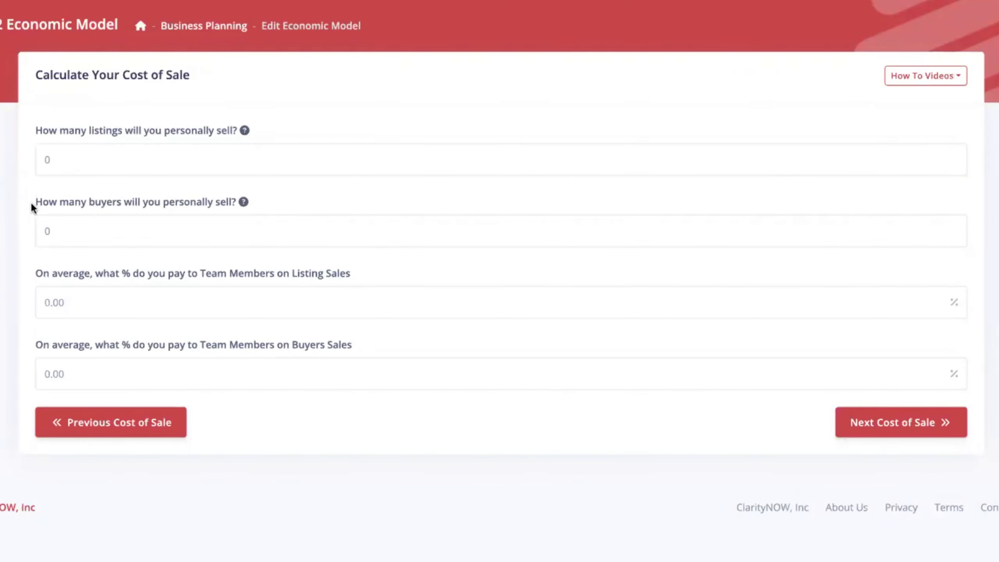
# Enter 30 personally sold listings and 6 personally sold buyers.
pyautogui.click(50, 156)
pyautogui.write('30')
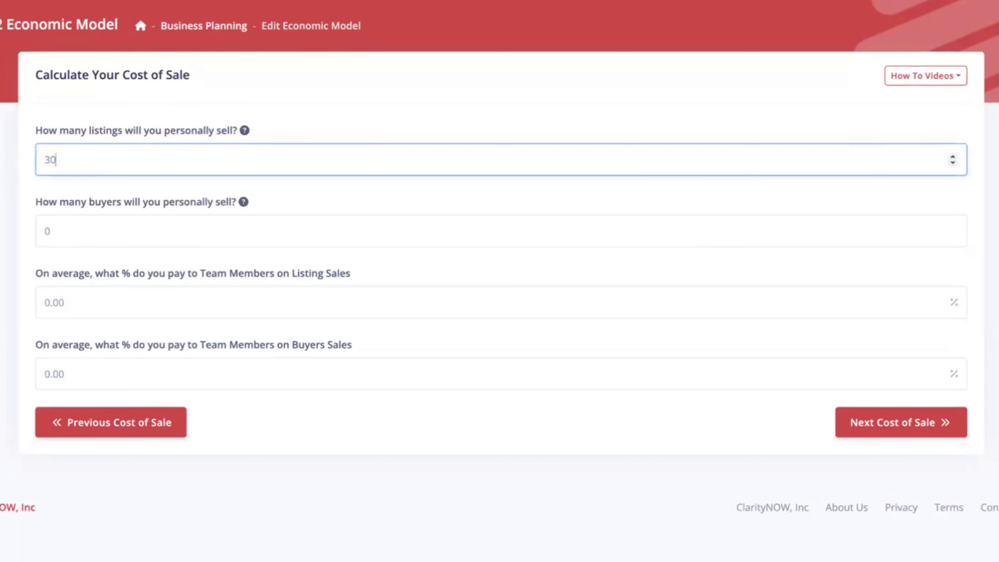
pyautogui.click(59, 221)
pyautogui.write('6')
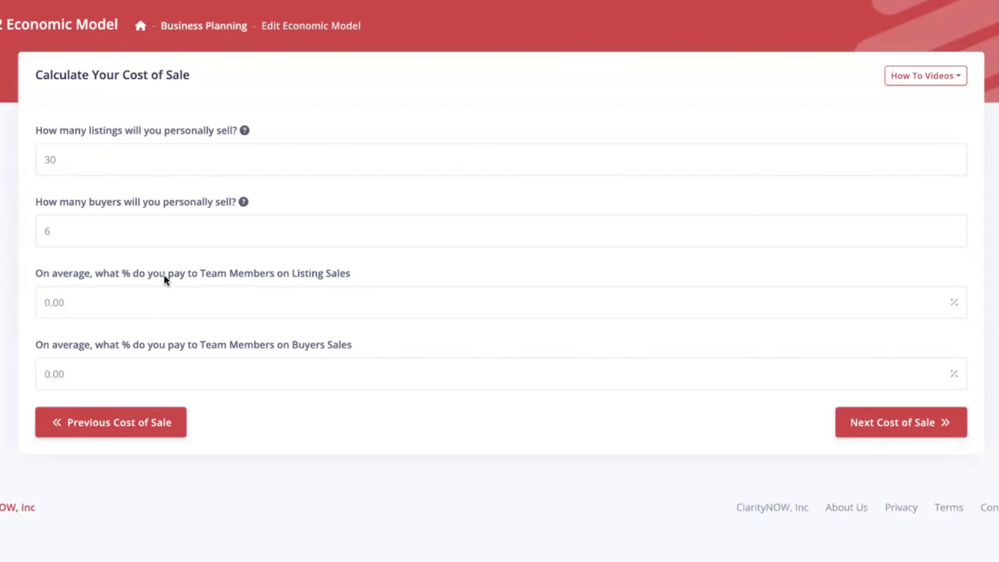
# Set team member pay to 35% on listing sales and 50% on buyer sales.
pyautogui.moveTo(63, 304); pyautogui.dragTo(27, 303)
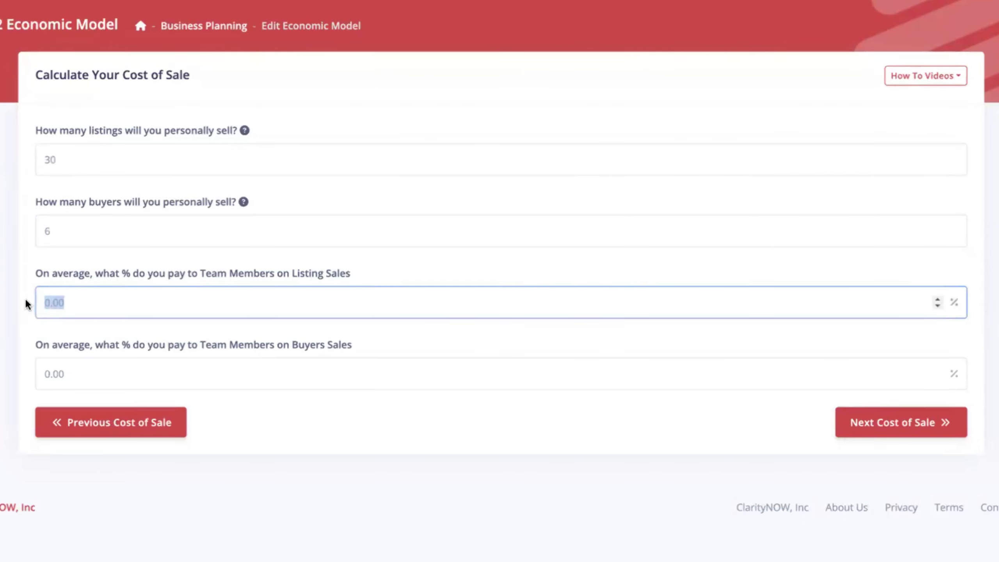
pyautogui.write('35')
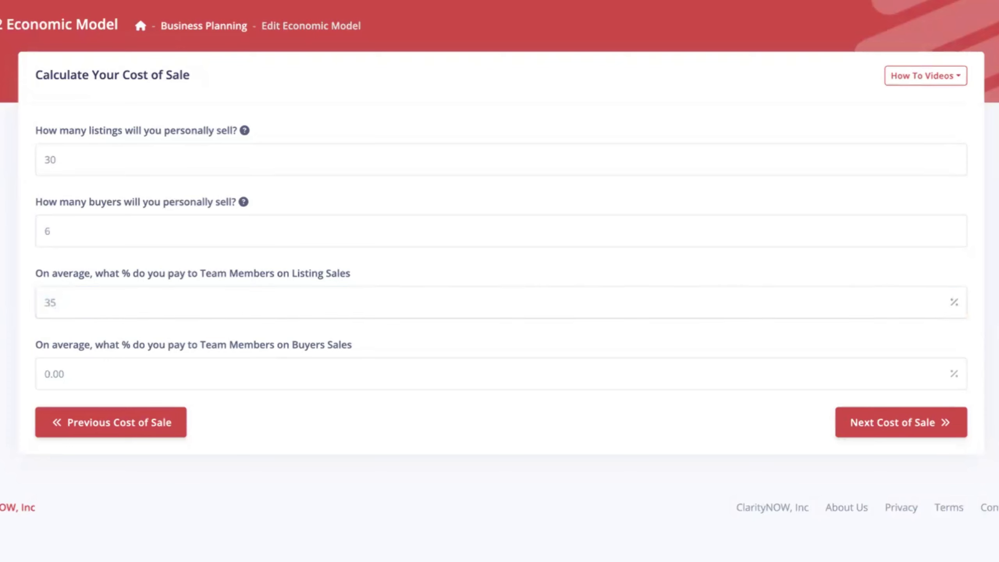
pyautogui.click(232, 386)
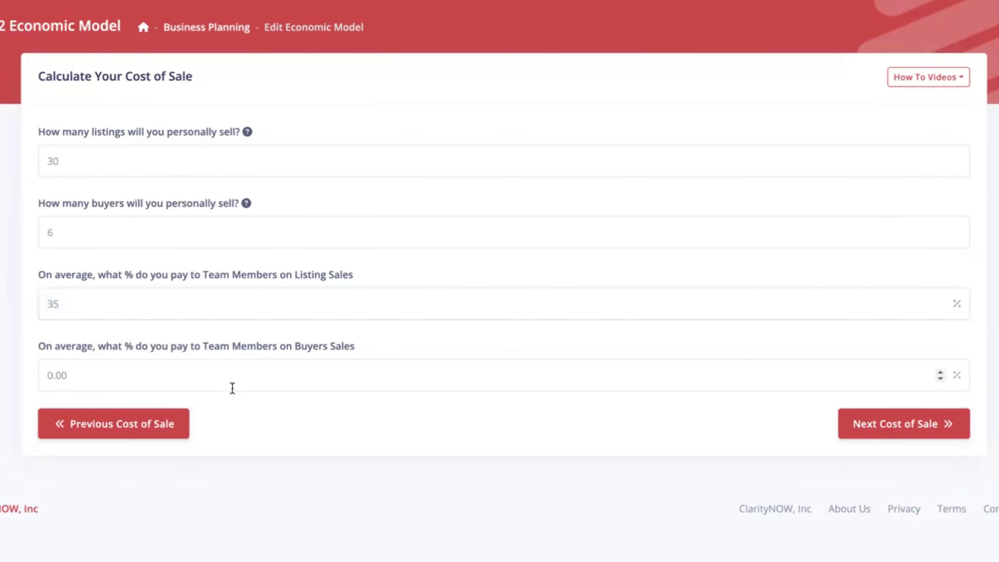
pyautogui.moveTo(94, 378); pyautogui.dragTo(5, 382)
pyautogui.write('50')
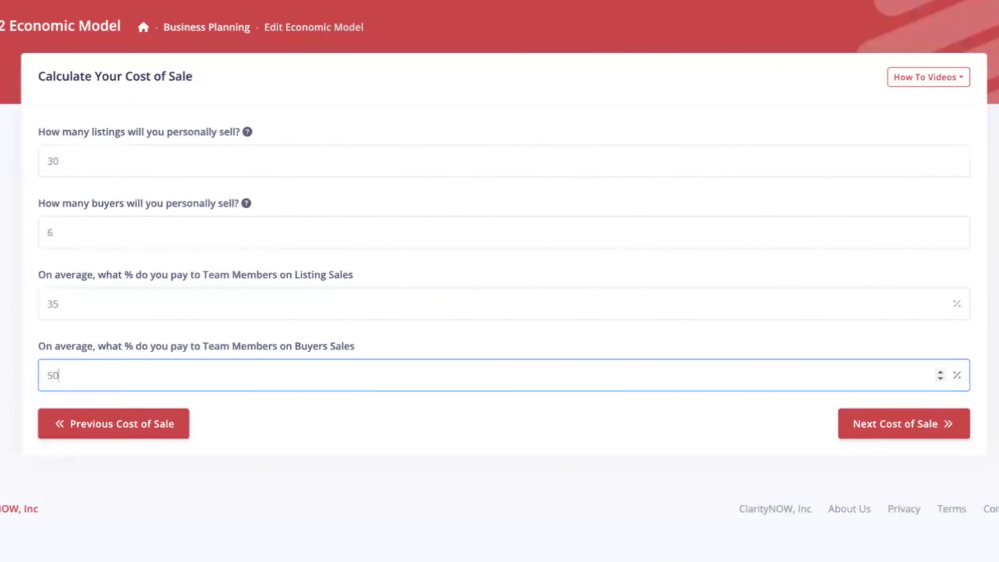
pyautogui.click(259, 425)
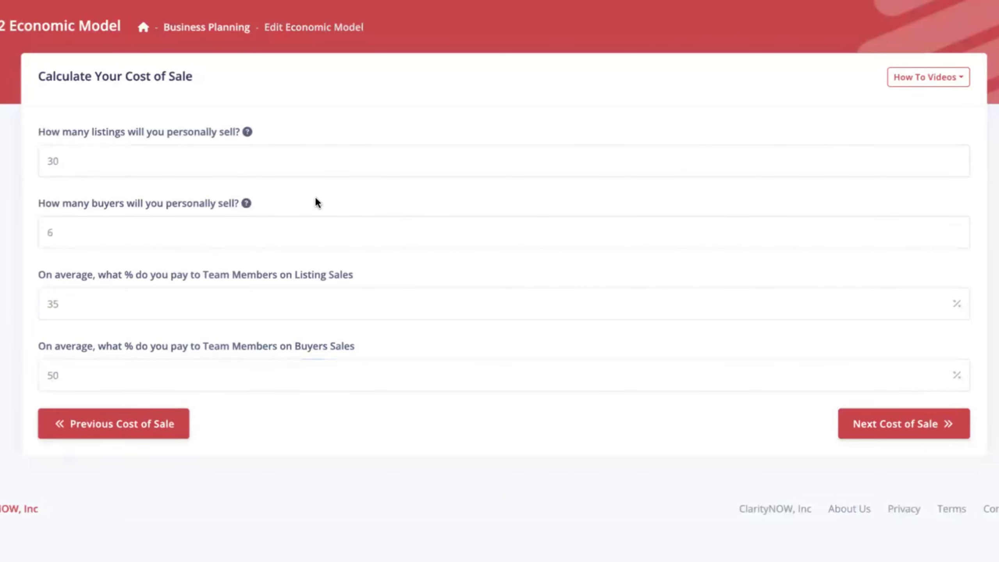
# Review the listings, buyers and team pay answers, then continue to the ISA and referral fee page.
pyautogui.moveTo(38, 128); pyautogui.dragTo(290, 206)
pyautogui.click(50, 281)
pyautogui.moveTo(39, 275); pyautogui.dragTo(389, 347)
pyautogui.click(398, 342)
pyautogui.click(904, 428)
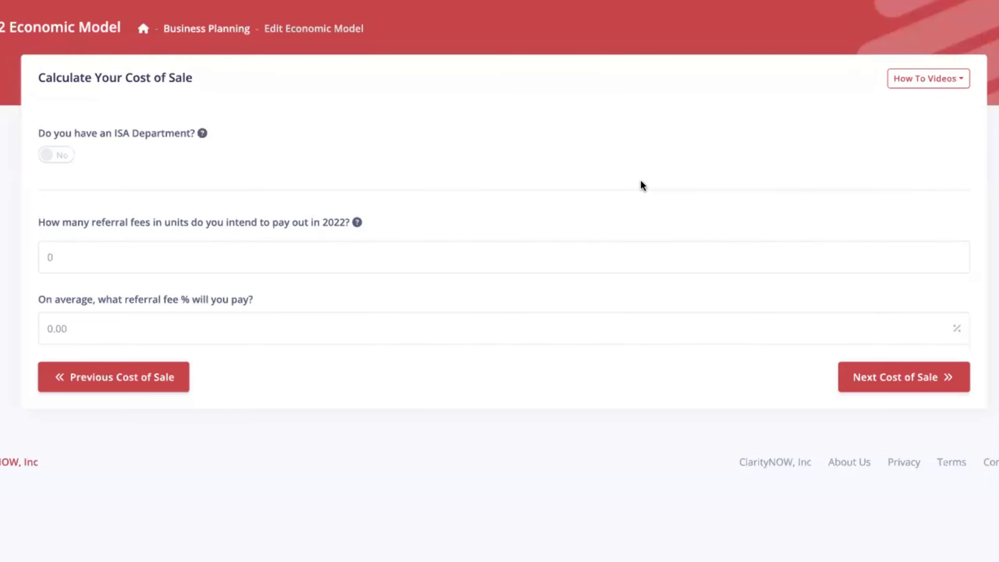
# Preview the ISA Department questions, then leave ISA Department set to No.
pyautogui.click(59, 156)
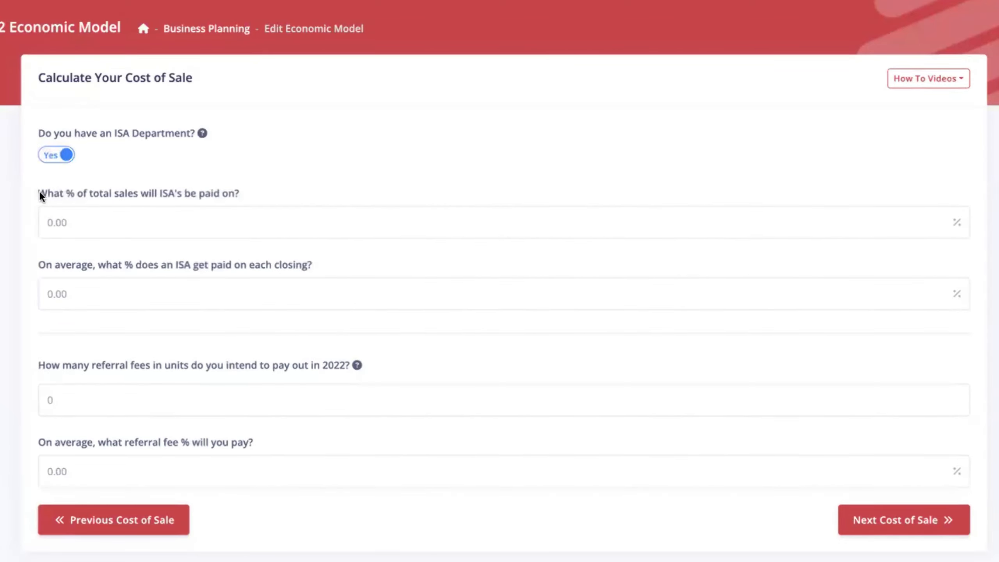
pyautogui.moveTo(41, 190); pyautogui.dragTo(242, 190)
pyautogui.click(303, 182)
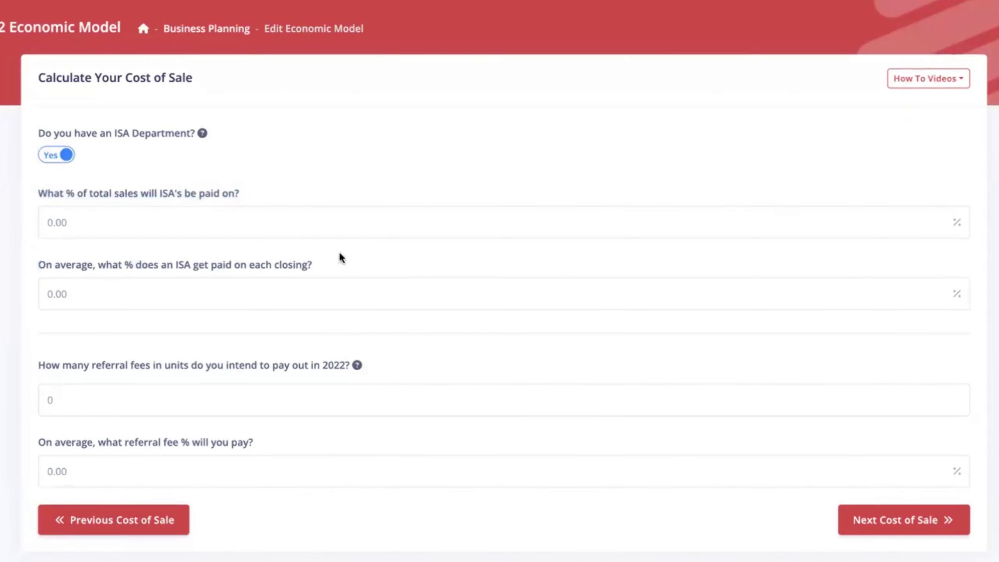
pyautogui.tripleClick(371, 264)
pyautogui.click(372, 263)
pyautogui.click(59, 157)
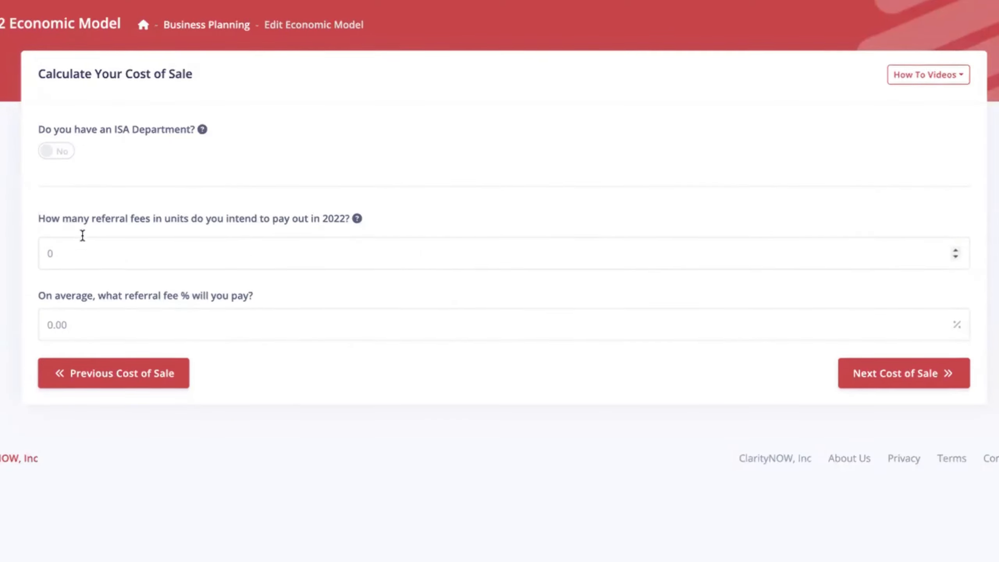
# Enter 4 referral fees at a 25% average fee and continue to the next Cost of Sale page.
pyautogui.moveTo(65, 253); pyautogui.dragTo(41, 258)
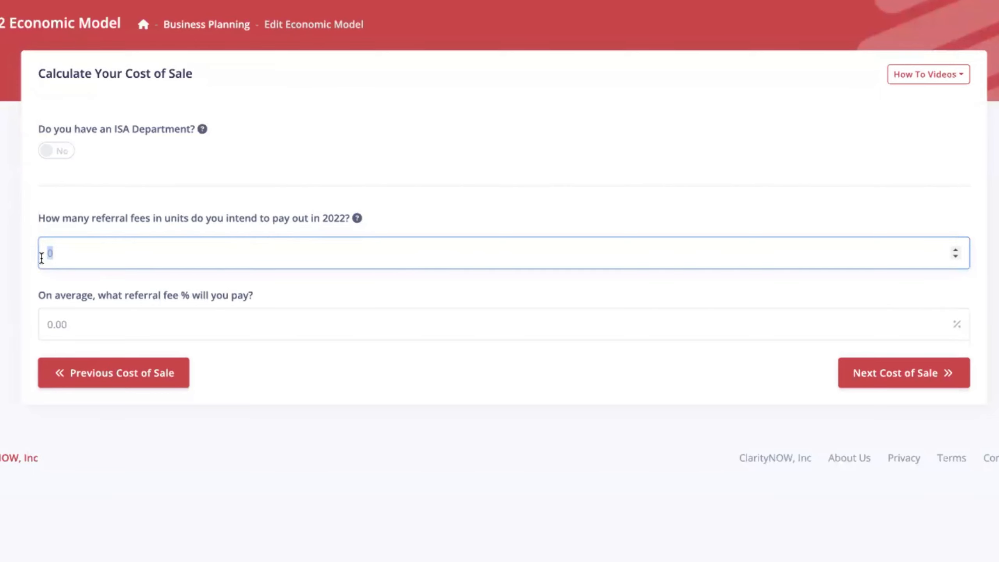
pyautogui.write('4')
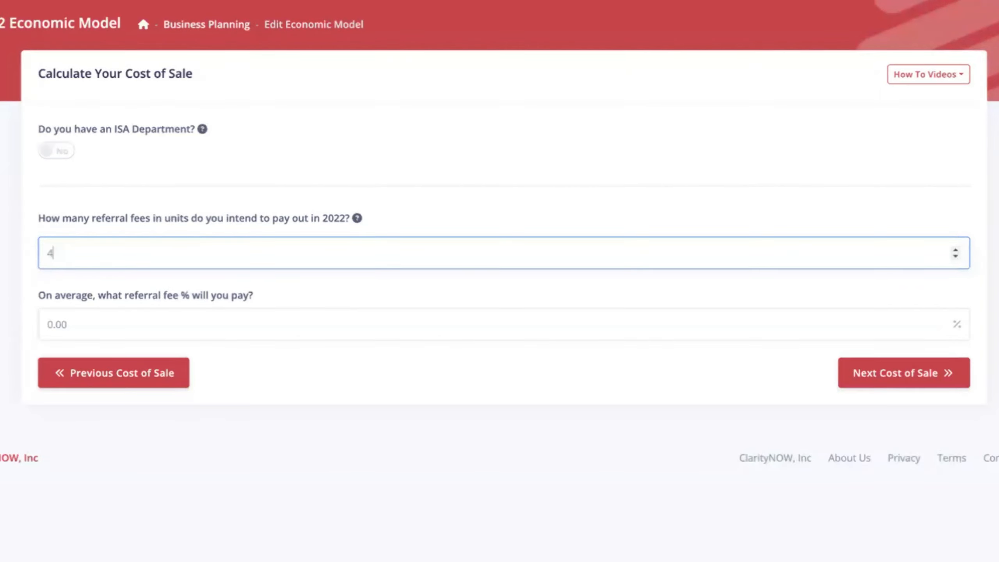
pyautogui.click(45, 352)
pyautogui.moveTo(80, 328); pyautogui.dragTo(21, 330)
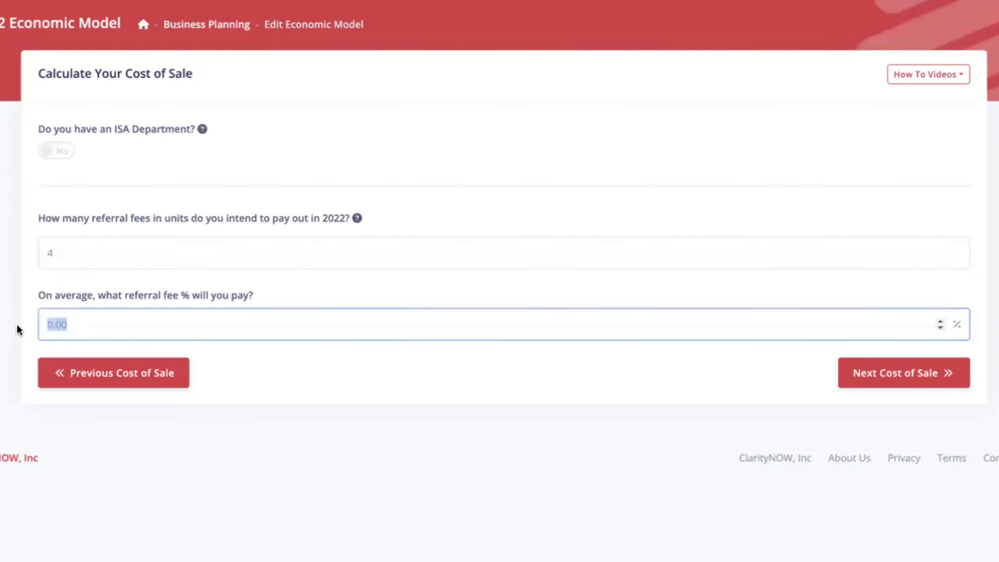
pyautogui.write('25')
pyautogui.click(431, 393)
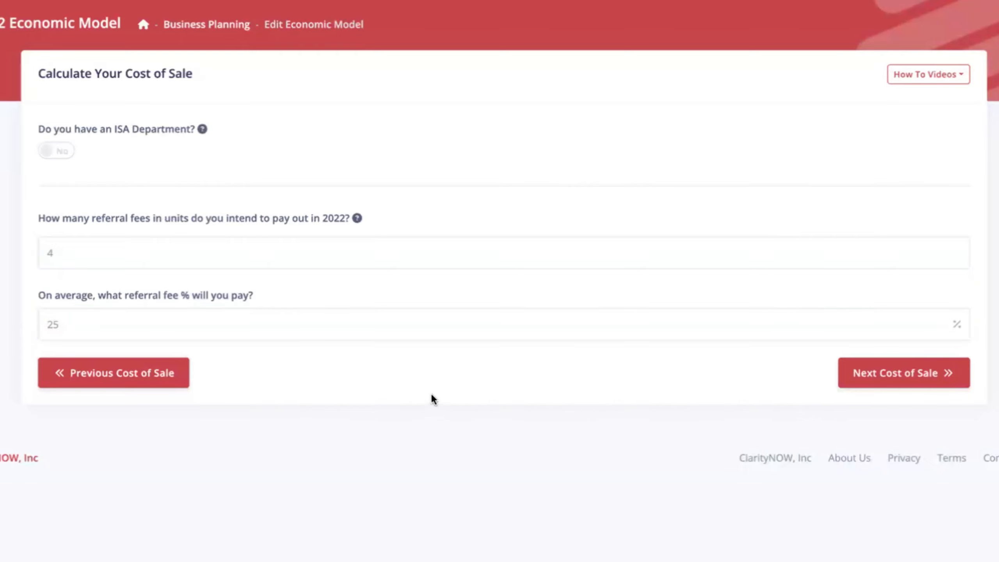
pyautogui.click(879, 367)
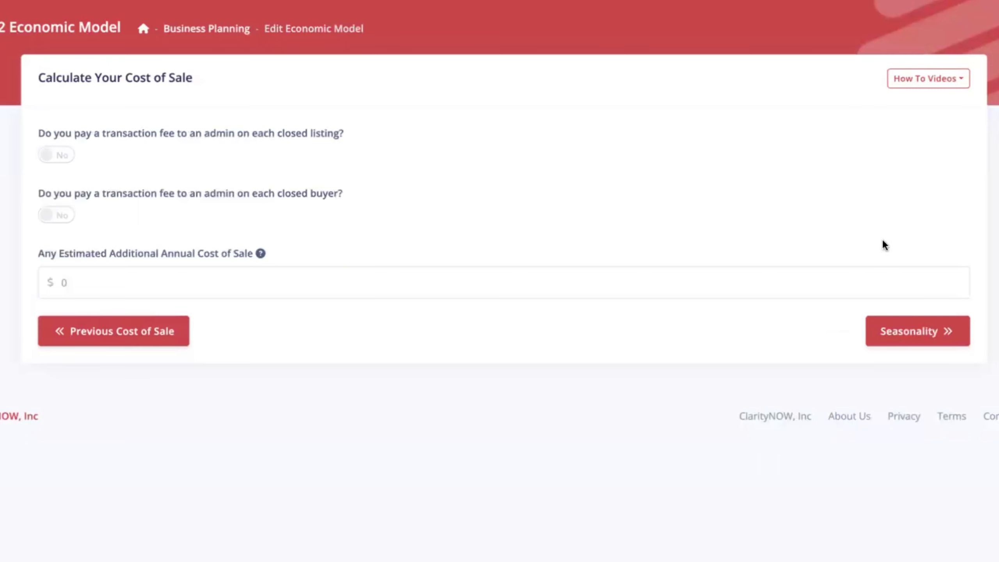
# Answer Yes to admin fees on closed listings and enter $100 per listing.
pyautogui.click(67, 157)
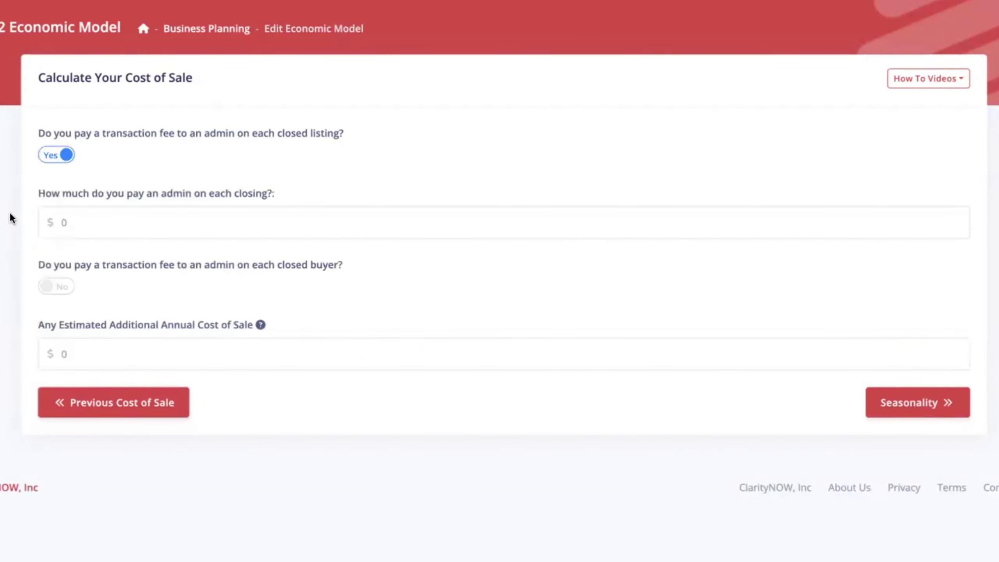
pyautogui.click(59, 221)
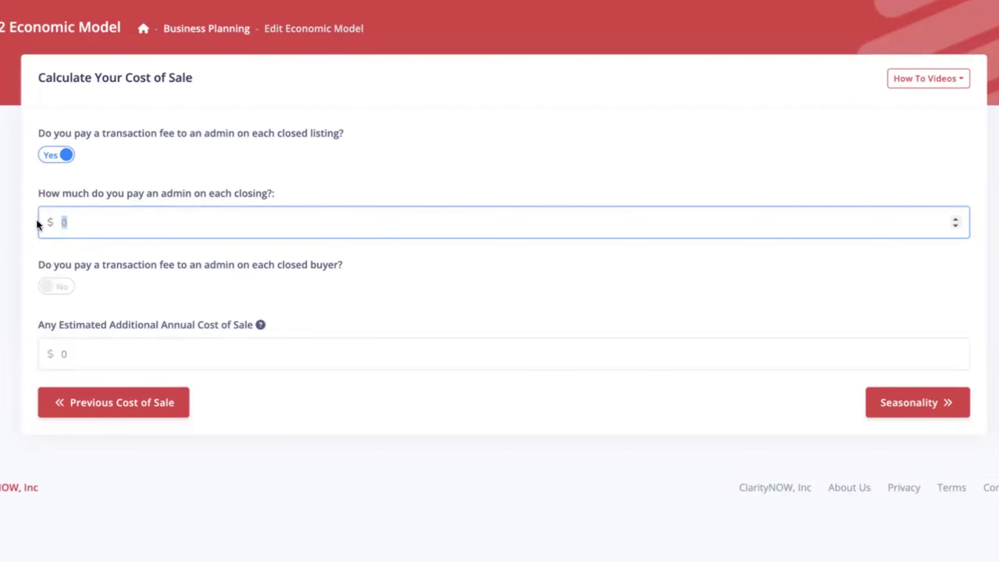
pyautogui.write('100')
pyautogui.click(7, 234)
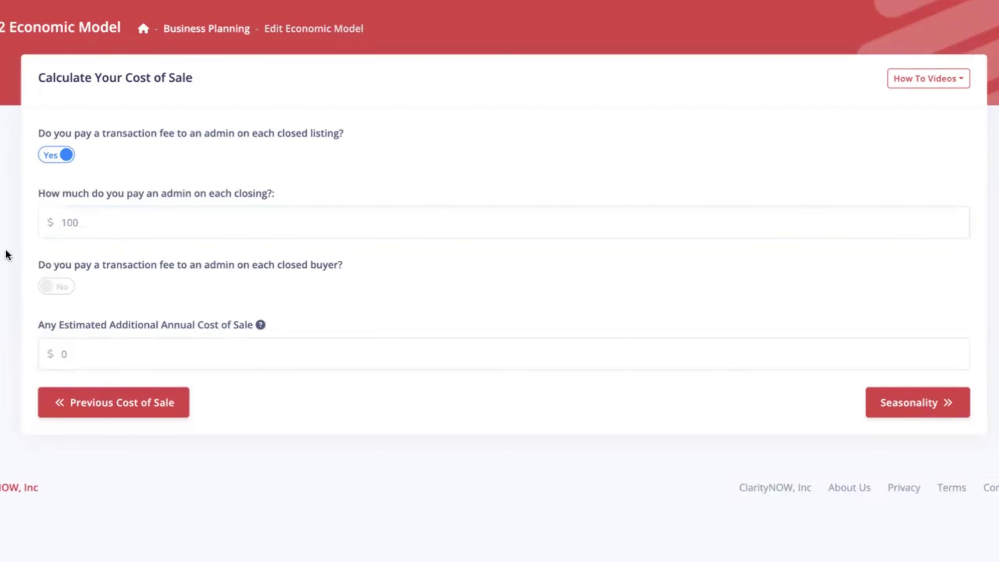
# Answer Yes to admin fees on closed buyers and enter $100 per buyer.
pyautogui.click(47, 291)
pyautogui.click(46, 360)
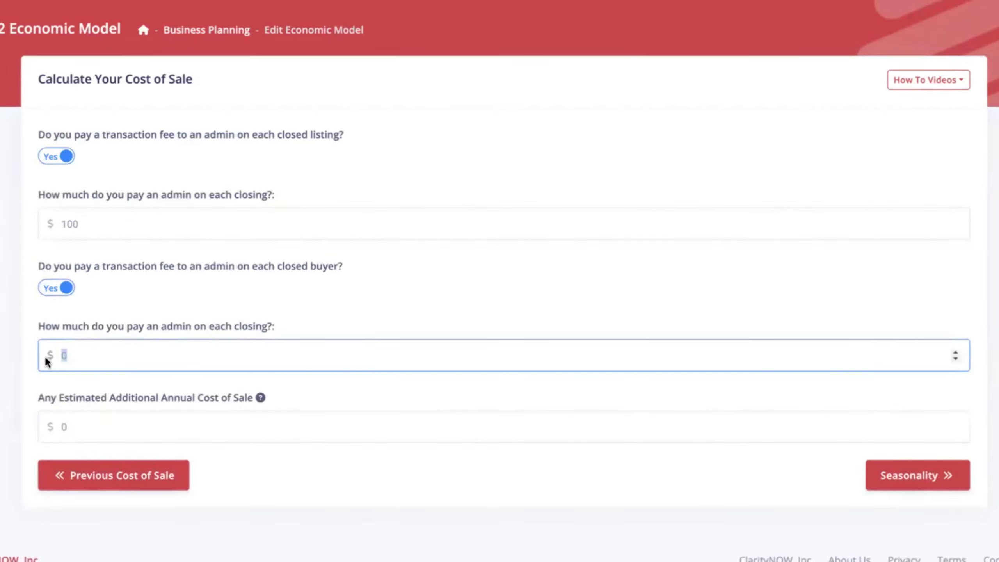
pyautogui.write('100')
pyautogui.click(15, 346)
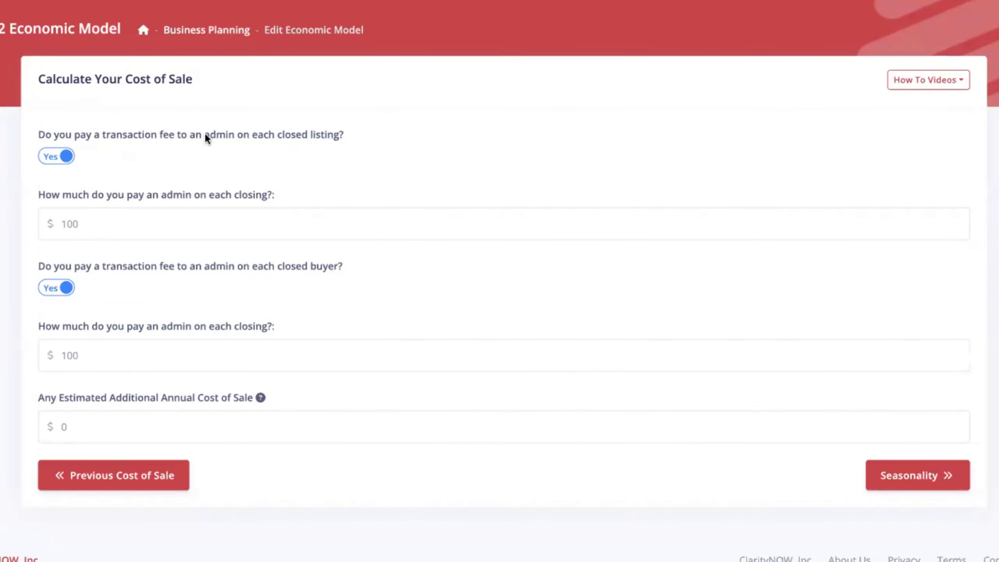
pyautogui.moveTo(205, 134); pyautogui.dragTo(227, 135)
# Enter 1500 as the estimated additional annual cost of sale and continue to Seasonality.
pyautogui.click(244, 137)
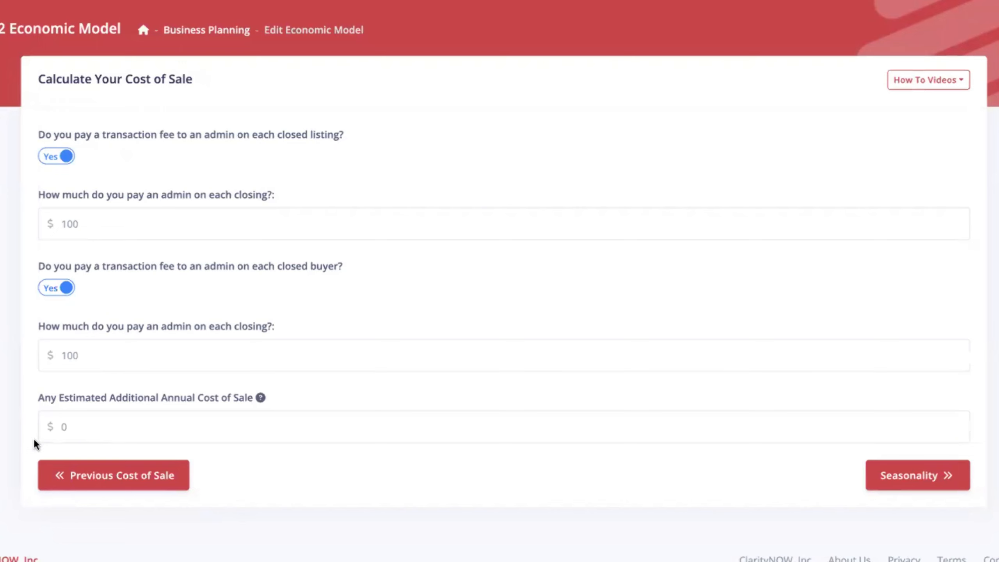
pyautogui.doubleClick(63, 426)
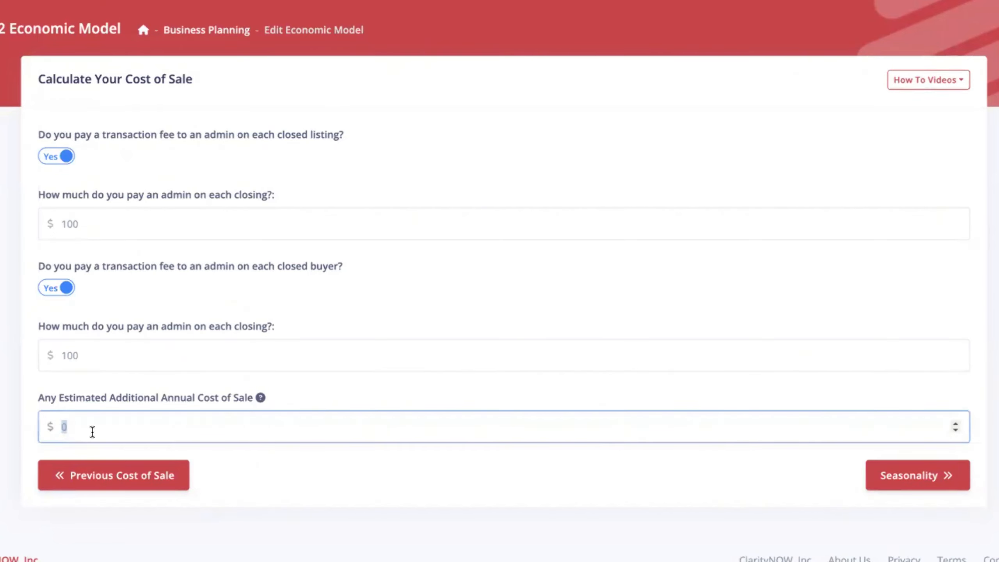
pyautogui.write('1500')
pyautogui.click(943, 477)
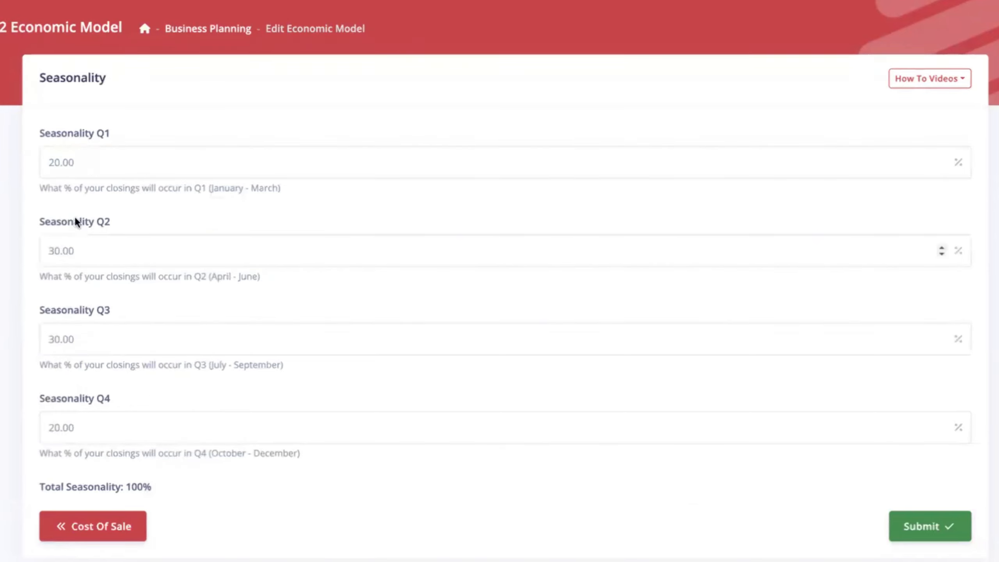
# Review the 20/30/30/20% quarterly seasonality and submit the economic model.
pyautogui.moveTo(209, 190); pyautogui.dragTo(281, 189)
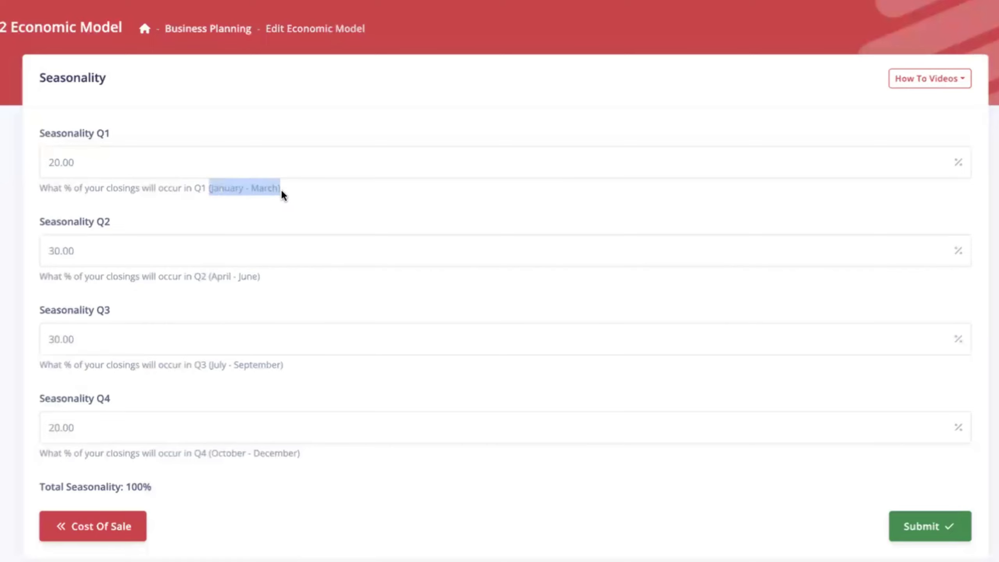
pyautogui.moveTo(207, 275); pyautogui.dragTo(274, 281)
pyautogui.click(299, 293)
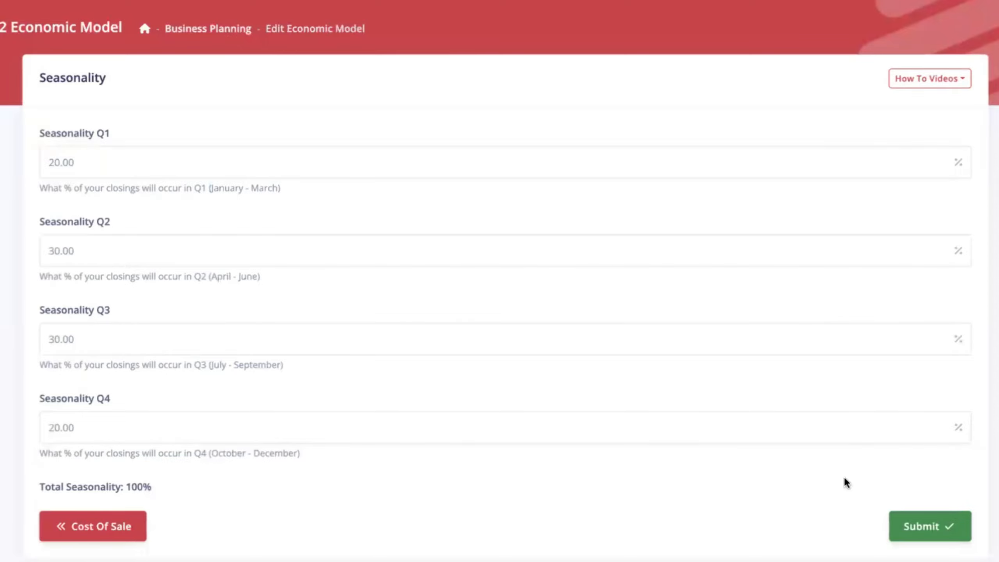
pyautogui.click(927, 526)
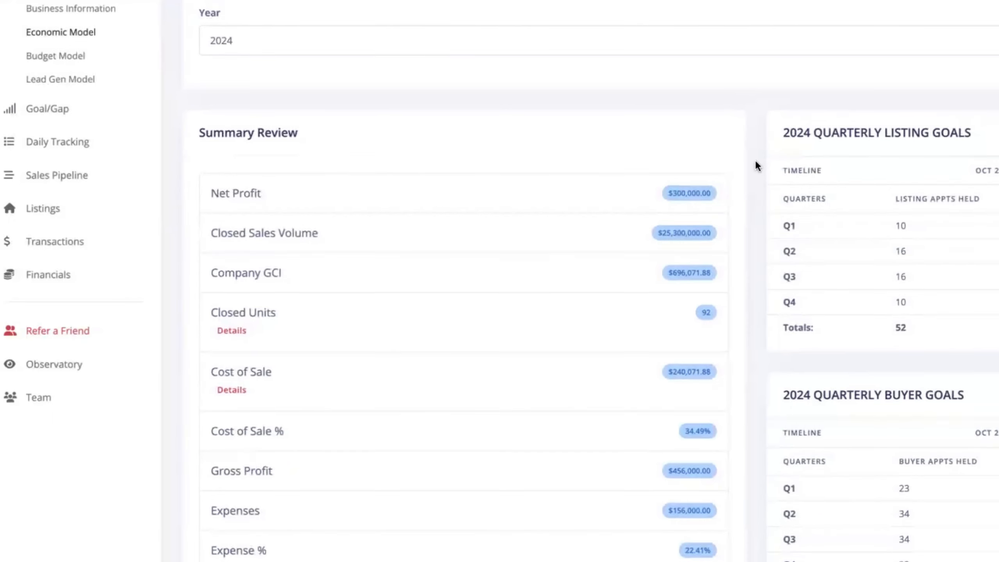
# Expand Closed Units details to review listings sold by you and by team members, then collapse it.
pyautogui.scroll(-2, 756, 162)
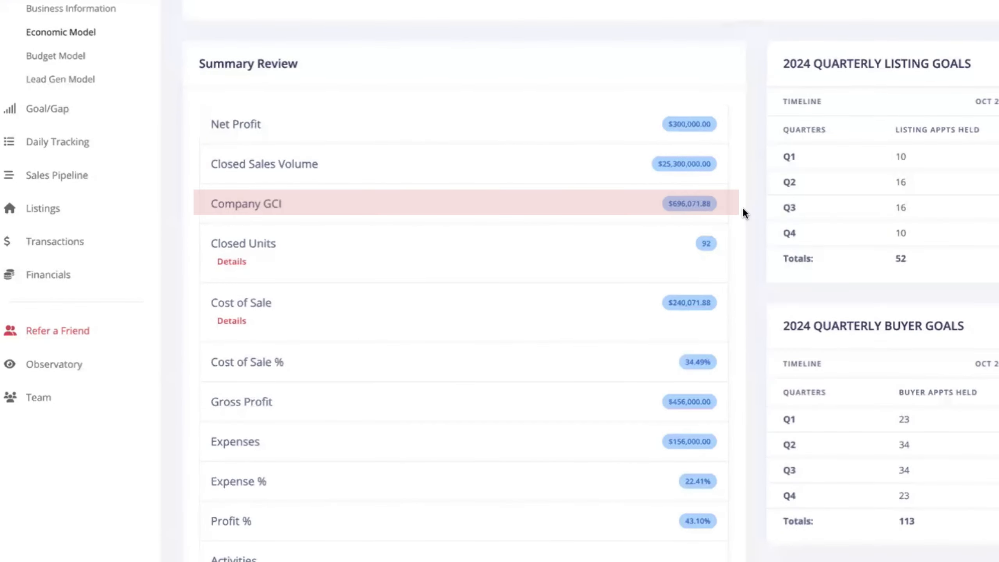
pyautogui.scroll(-3, 742, 206)
pyautogui.click(234, 156)
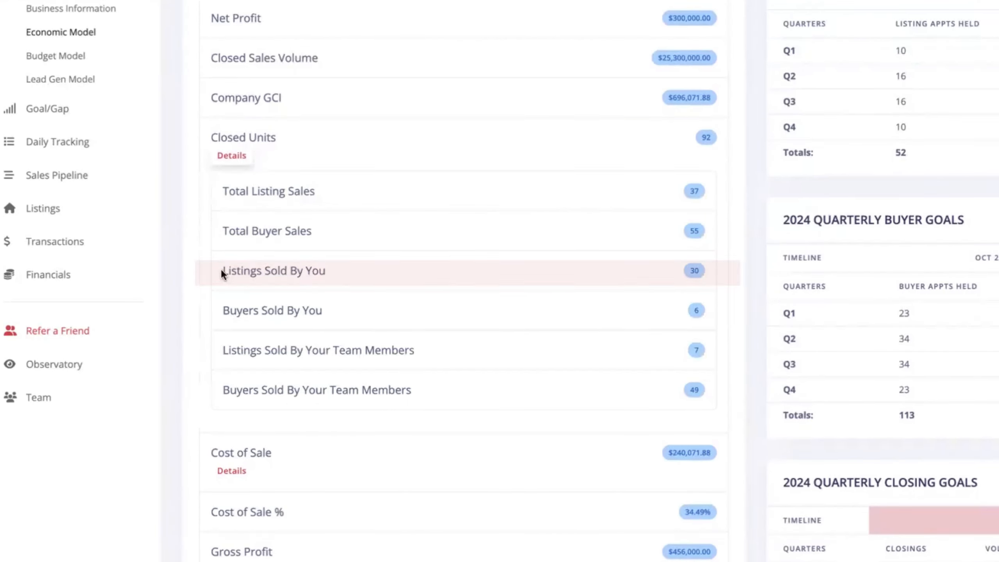
pyautogui.moveTo(223, 270); pyautogui.dragTo(706, 309)
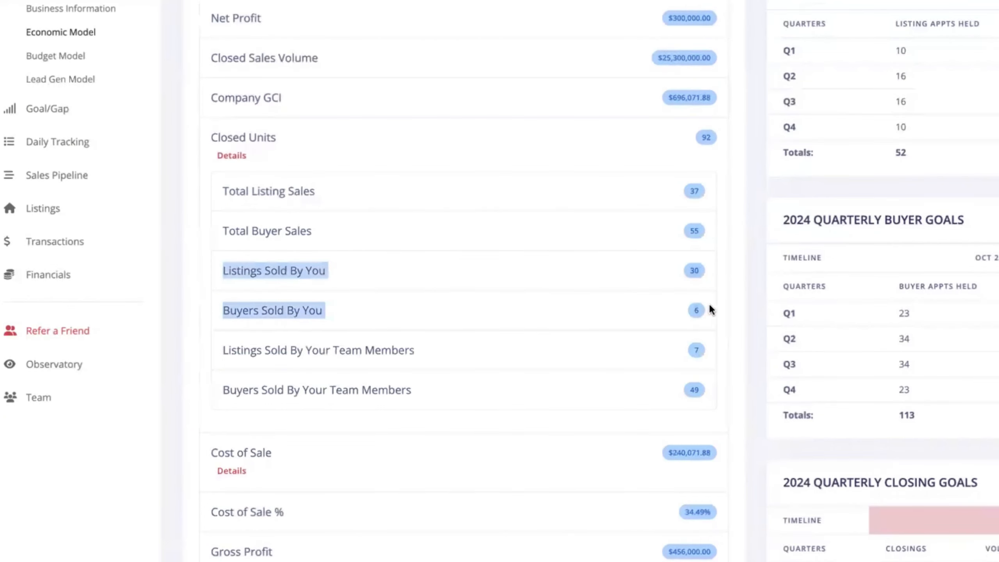
pyautogui.click(710, 306)
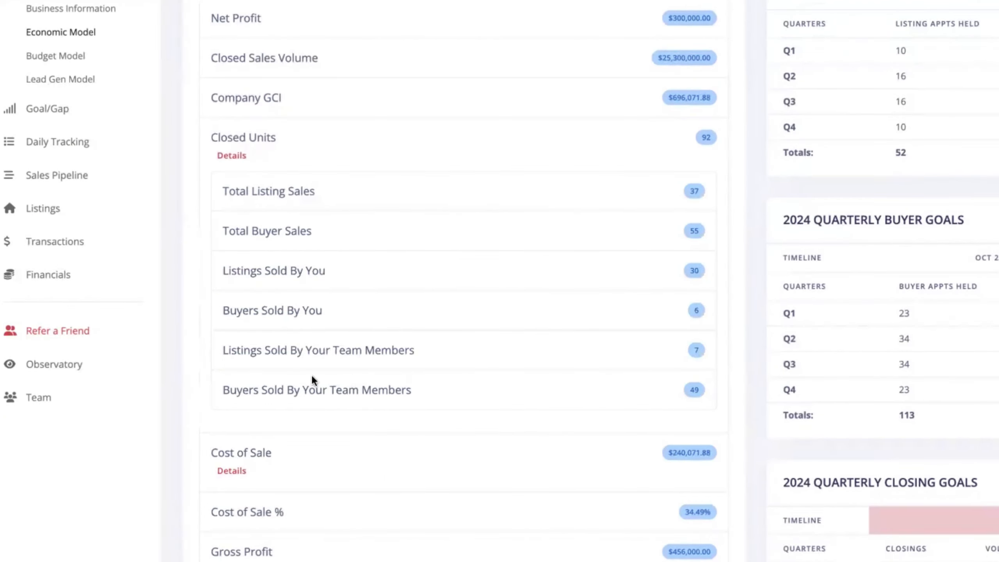
pyautogui.moveTo(220, 350); pyautogui.dragTo(704, 389)
pyautogui.click(733, 372)
pyautogui.click(232, 156)
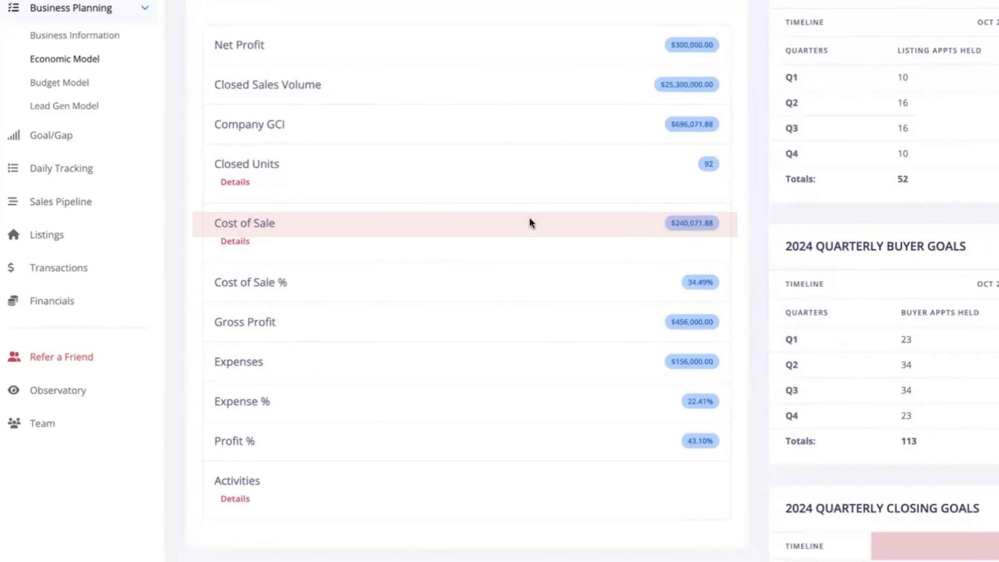
pyautogui.click(235, 242)
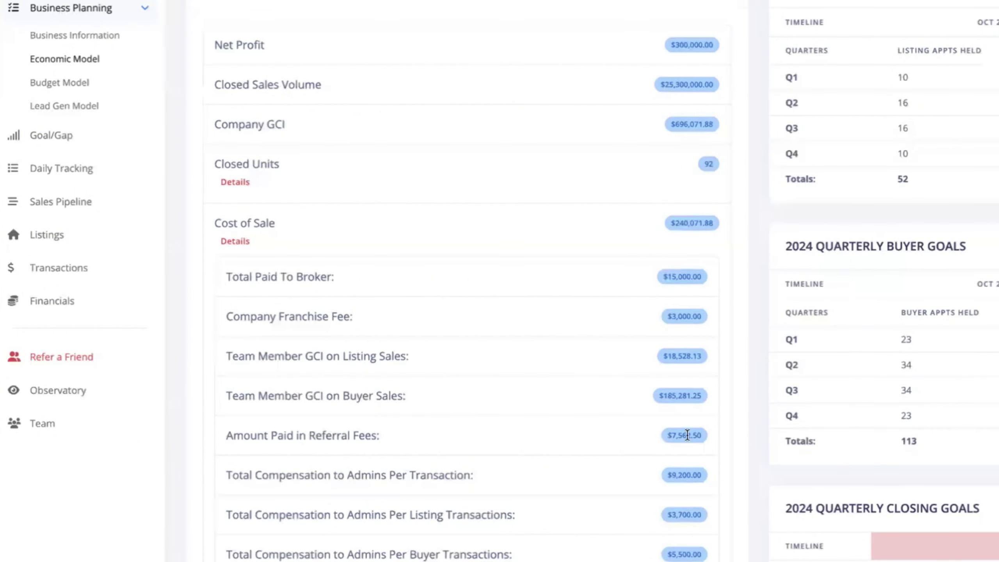
pyautogui.click(235, 241)
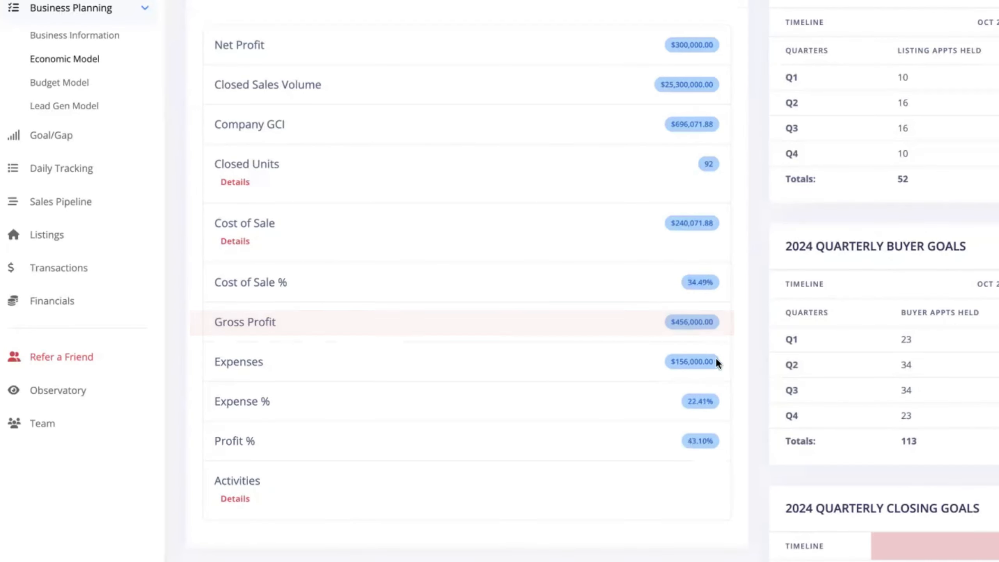
pyautogui.moveTo(268, 361); pyautogui.dragTo(217, 360)
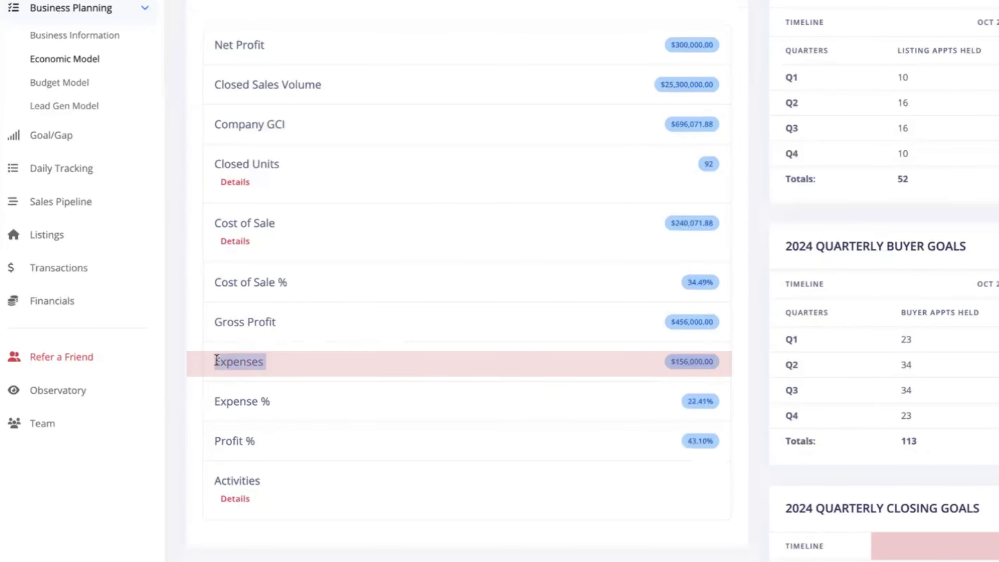
pyautogui.click(633, 363)
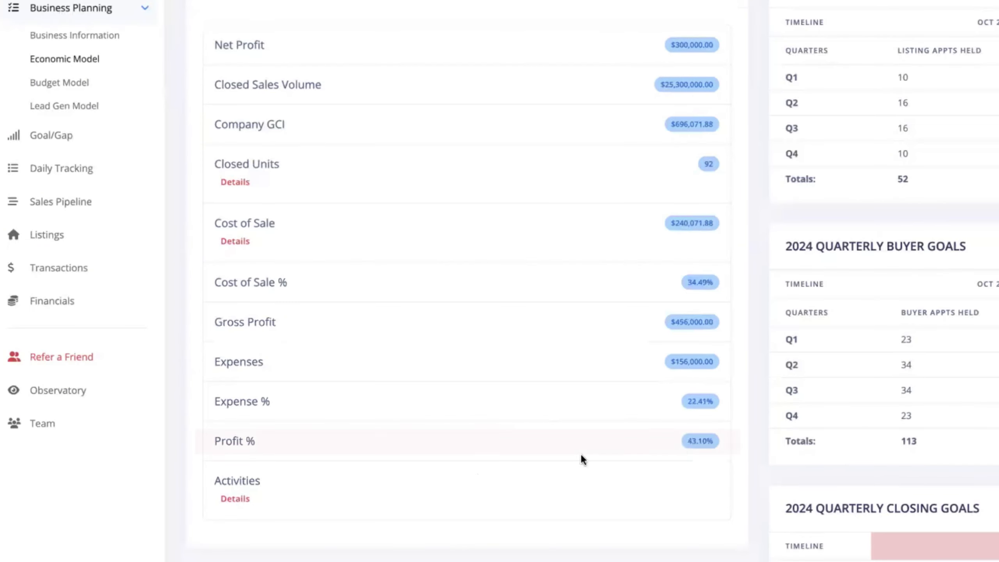
pyautogui.click(249, 499)
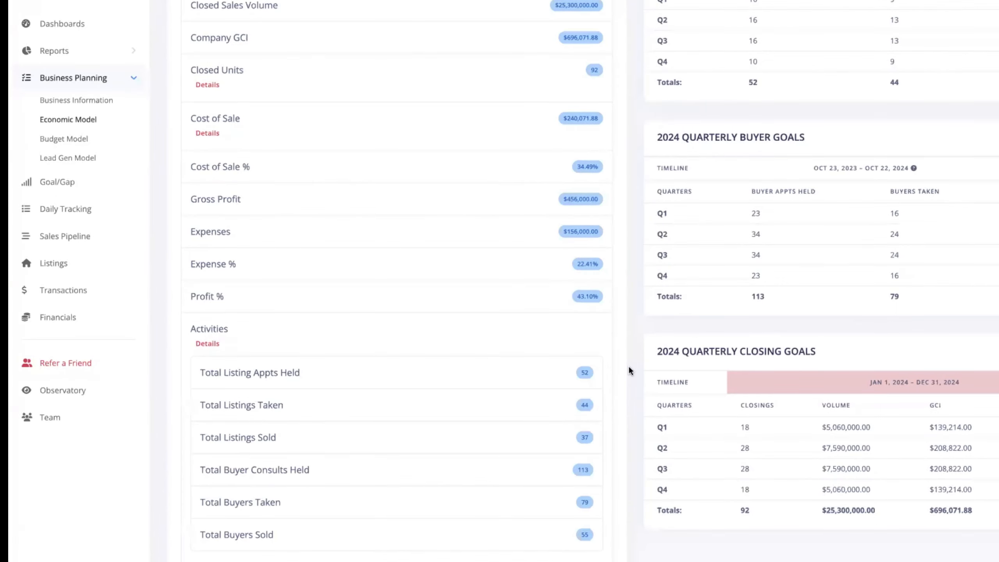
pyautogui.click(226, 343)
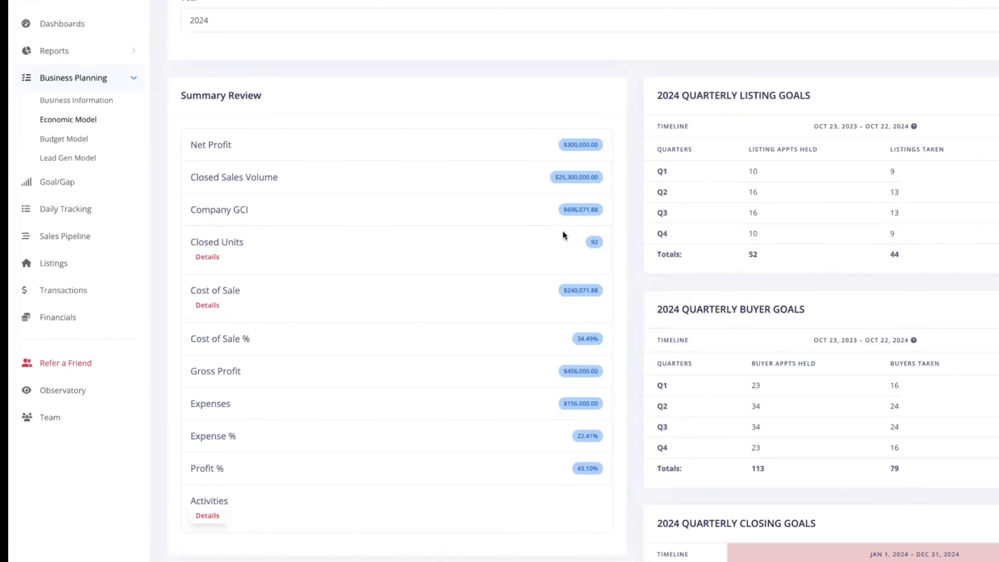
pyautogui.click(197, 257)
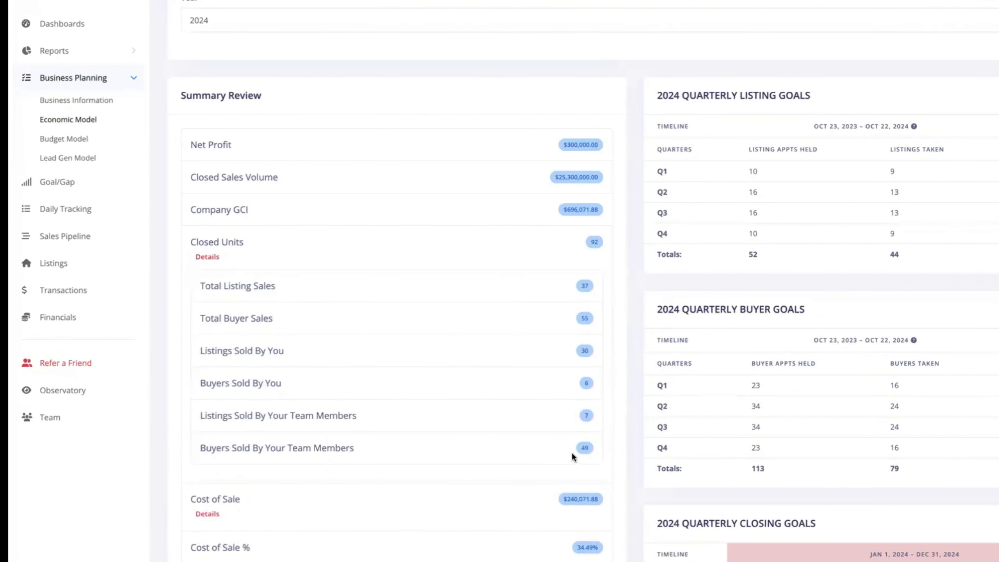
pyautogui.moveTo(589, 446); pyautogui.dragTo(200, 415)
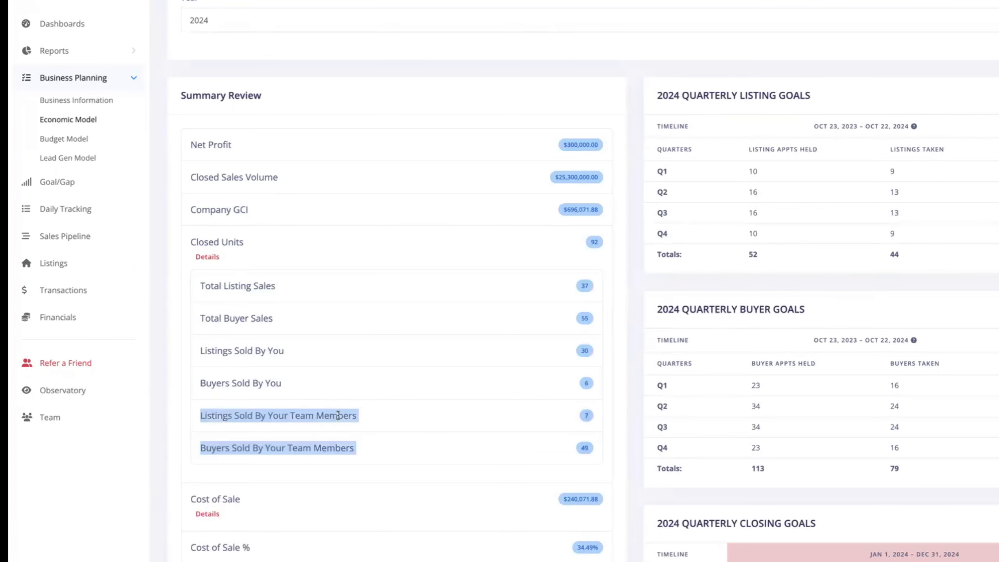
pyautogui.click(338, 416)
pyautogui.click(207, 260)
pyautogui.scroll(2, 549, 227)
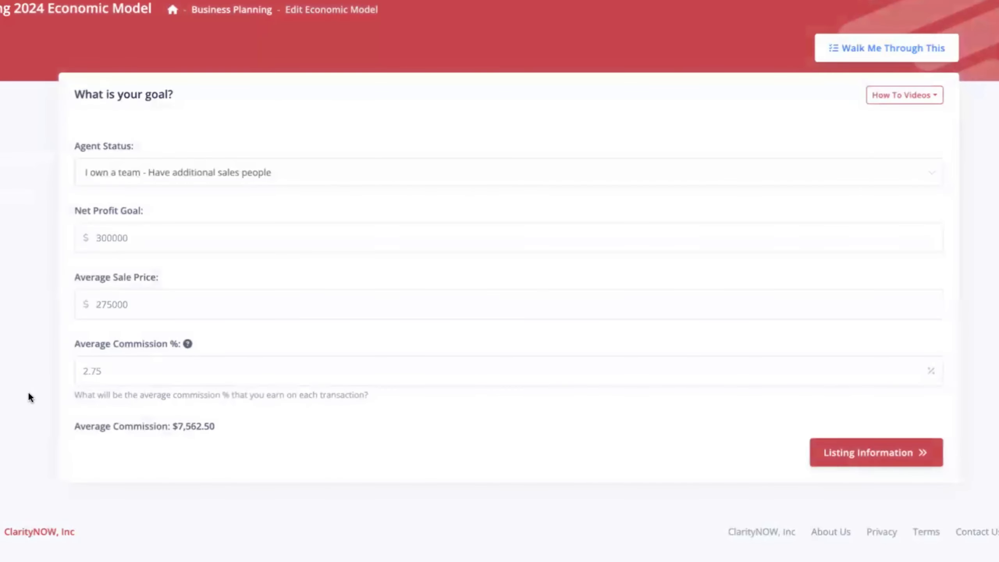
# Change the Net Profit Goal from 300000 to 400000.
pyautogui.moveTo(156, 233); pyautogui.dragTo(81, 234)
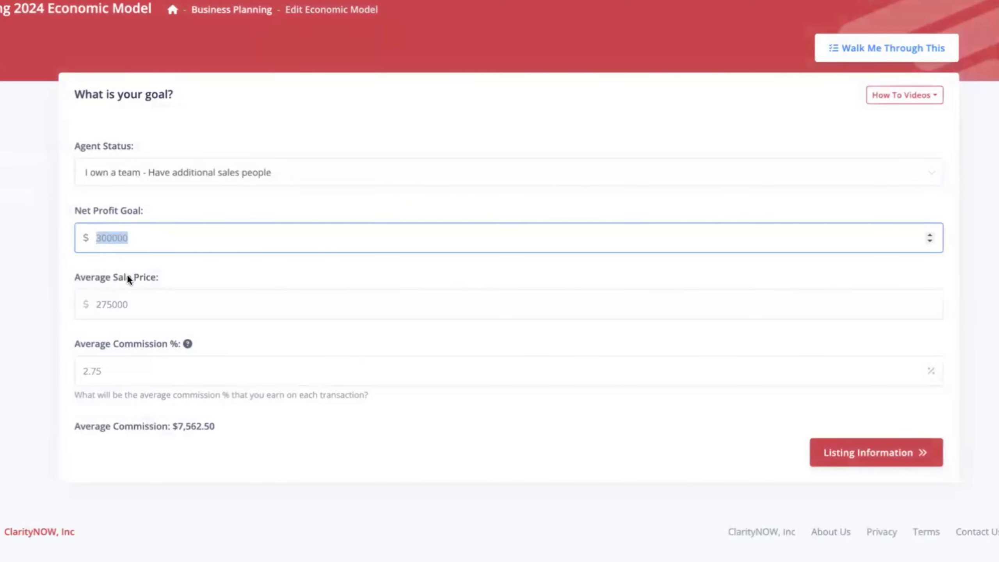
pyautogui.write('400000')
pyautogui.click(162, 272)
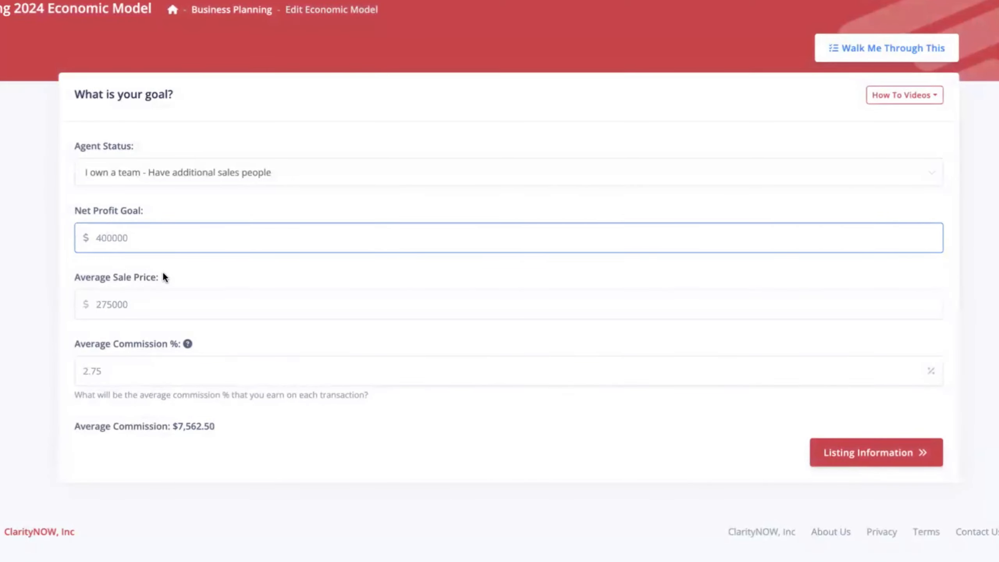
# Advance through the listing, buyer, expense, cost of sale and seasonality steps unchanged and resubmit the model.
pyautogui.click(870, 459)
pyautogui.click(877, 350)
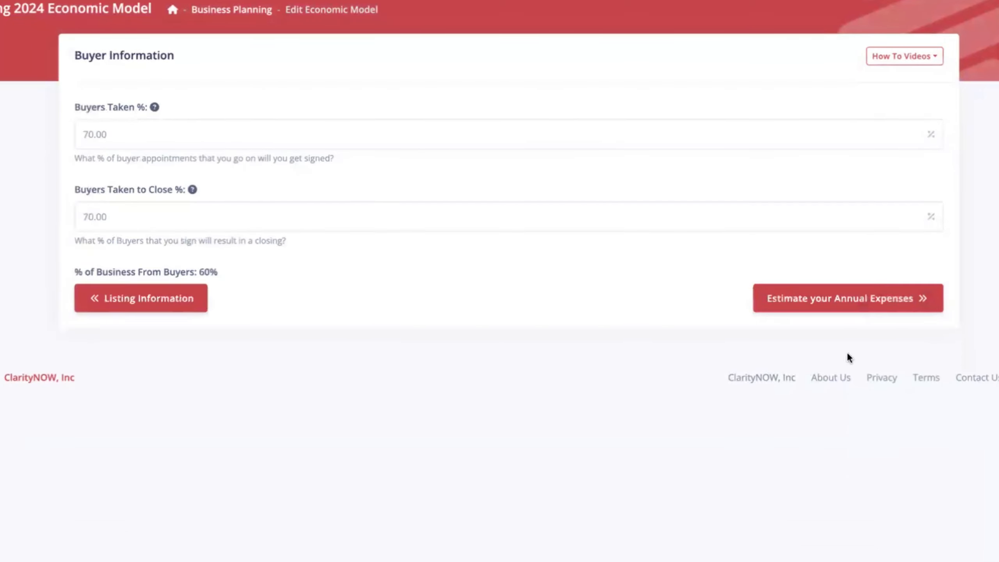
pyautogui.click(806, 297)
pyautogui.click(847, 206)
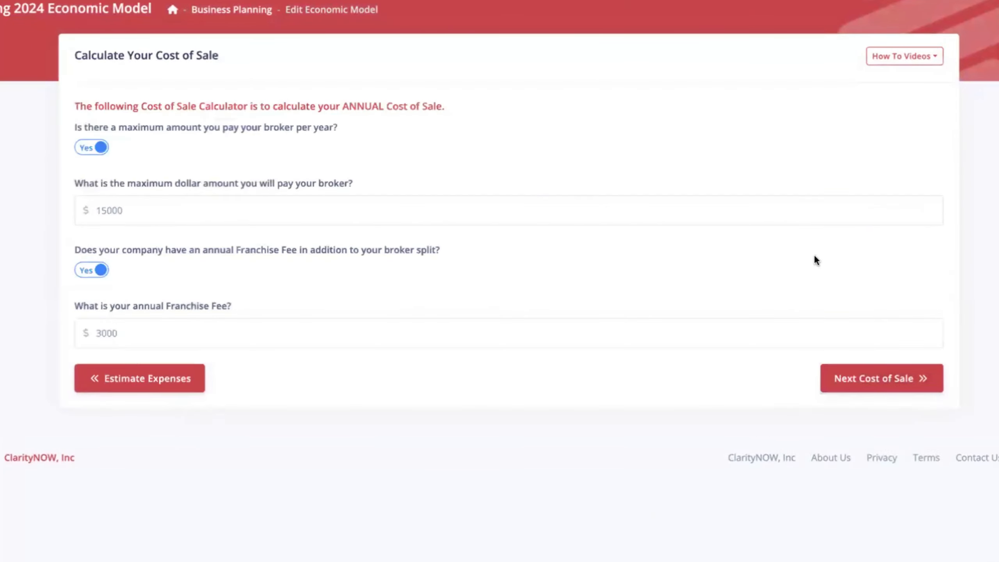
pyautogui.click(873, 377)
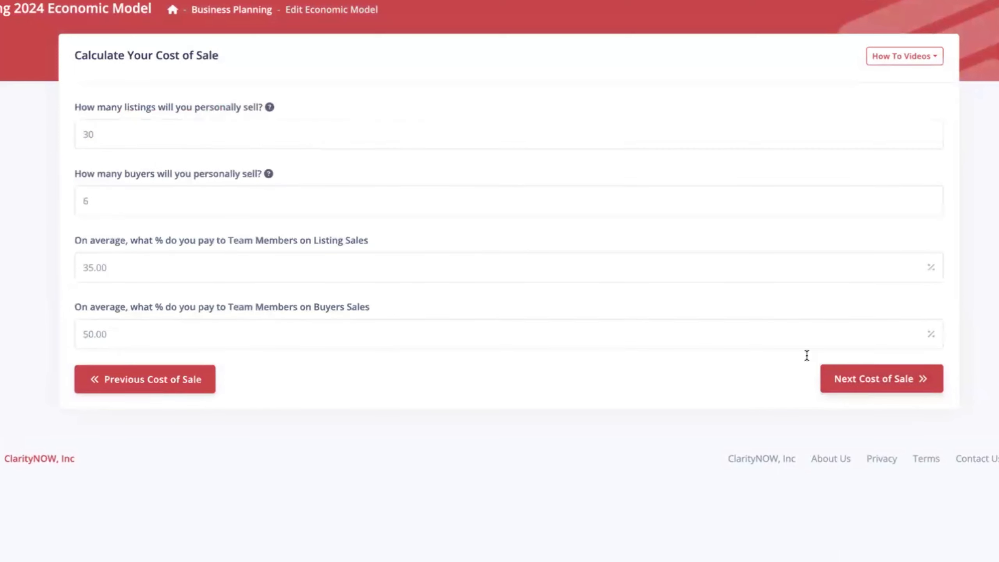
pyautogui.click(890, 387)
pyautogui.click(907, 338)
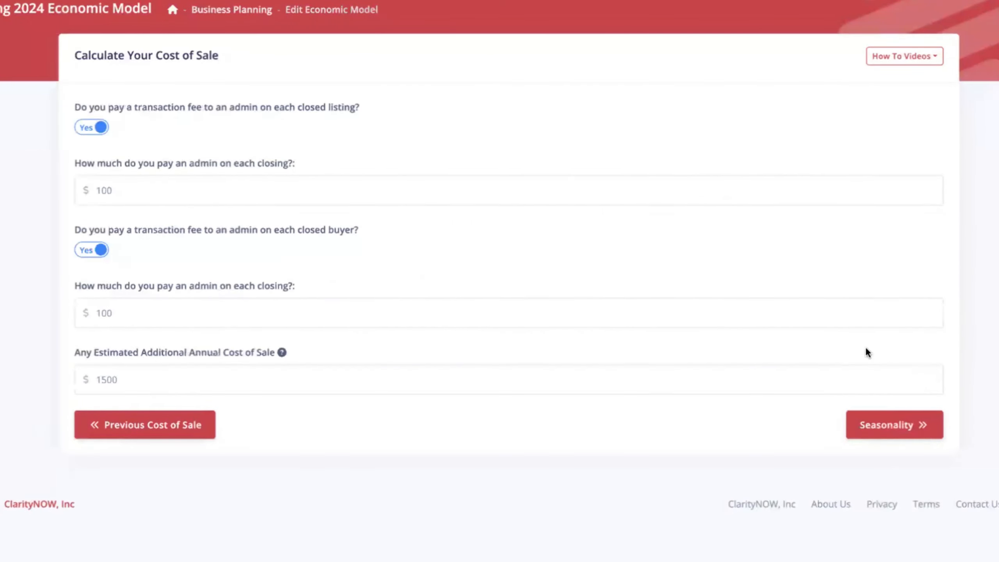
pyautogui.click(891, 426)
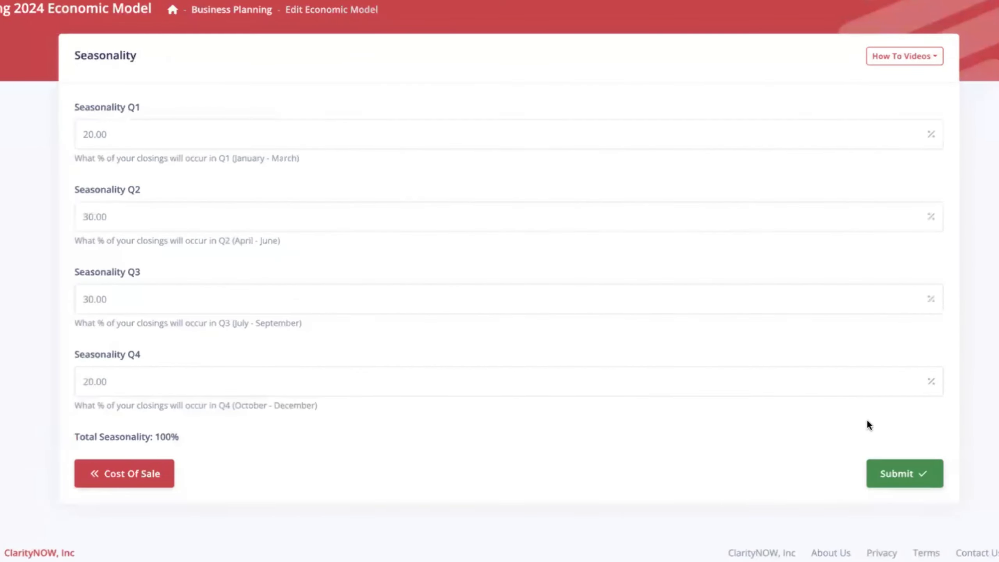
pyautogui.click(898, 468)
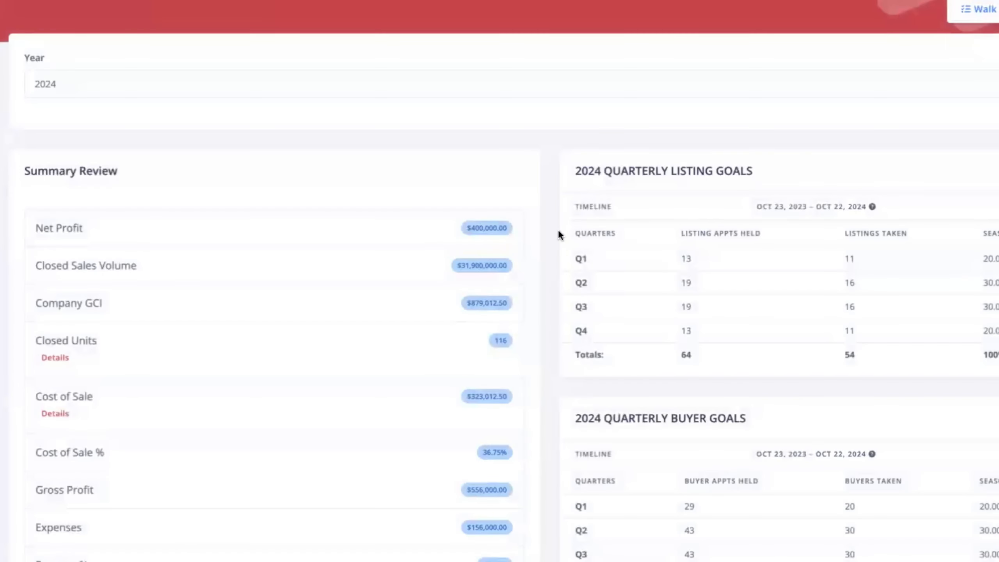
# Review the Closed Units Details breakdown, including the Listings and Buyers Sold By Your Team Members rows, then collapse it.
pyautogui.scroll(-2, 543, 308)
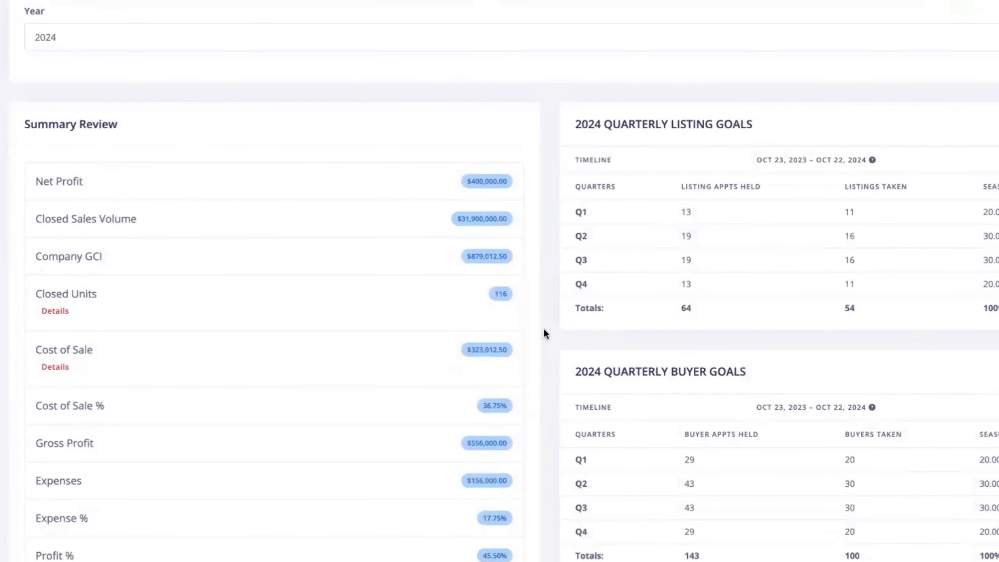
pyautogui.click(64, 301)
pyautogui.scroll(-2, 183, 308)
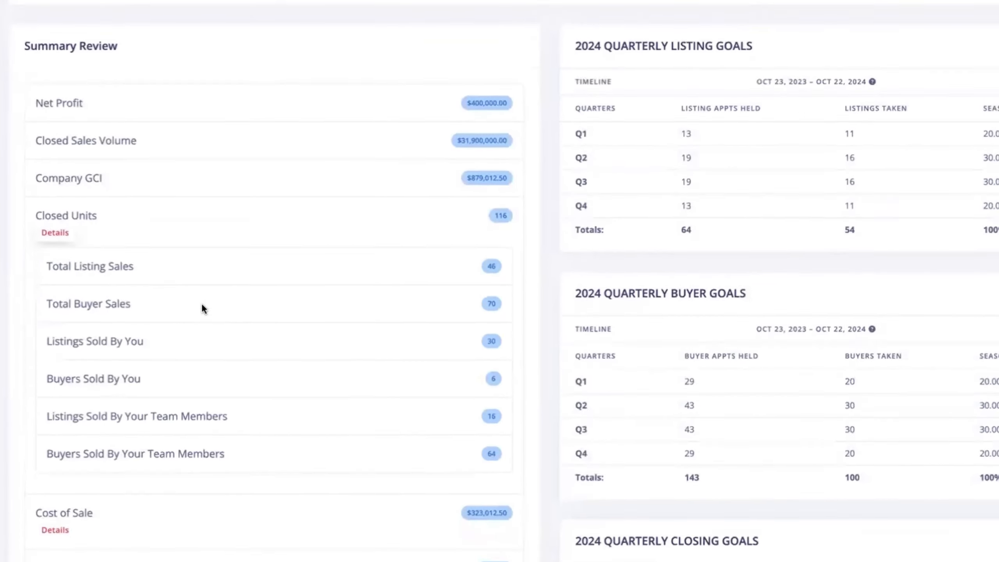
pyautogui.moveTo(47, 417); pyautogui.dragTo(306, 412)
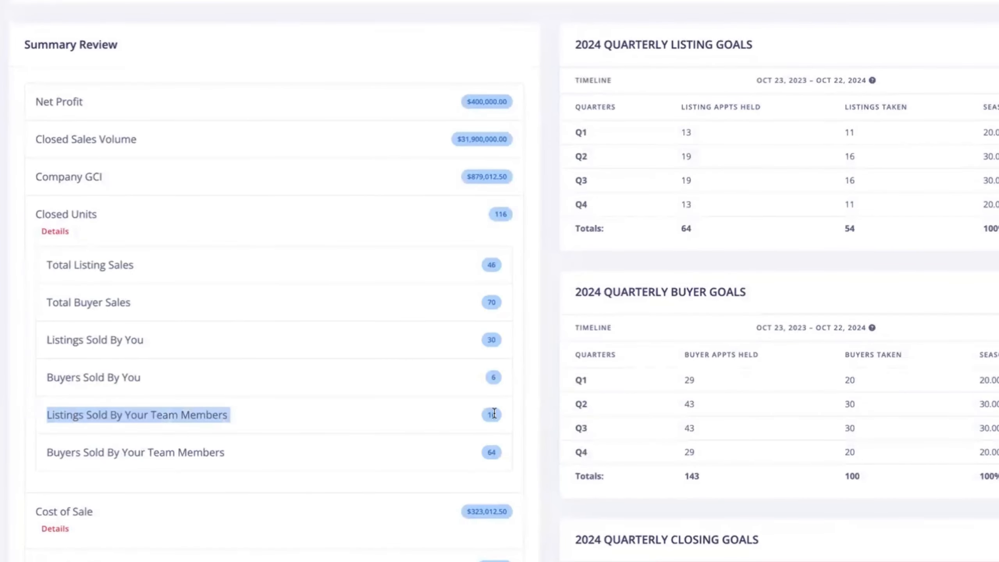
pyautogui.moveTo(499, 415); pyautogui.dragTo(504, 450)
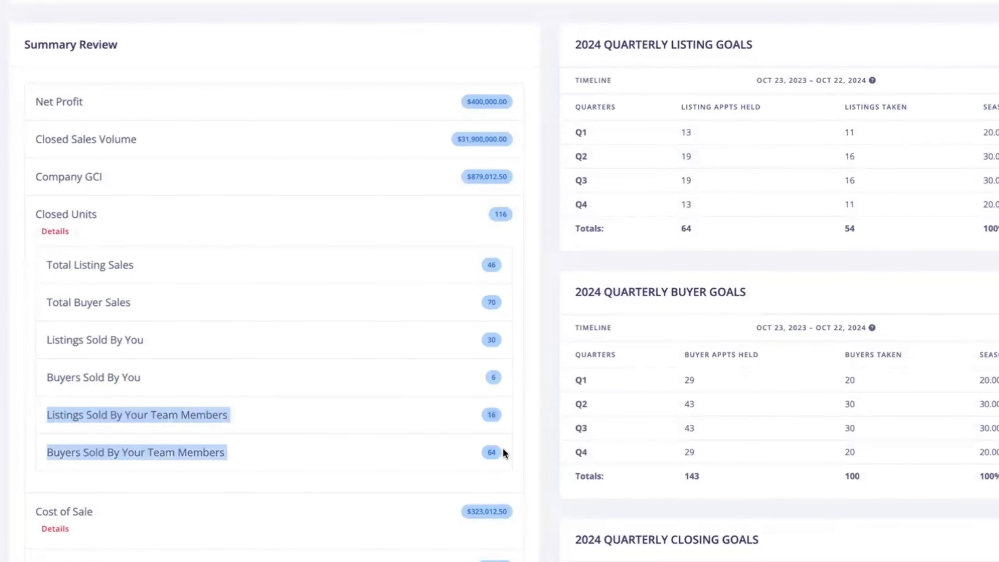
pyautogui.click(545, 432)
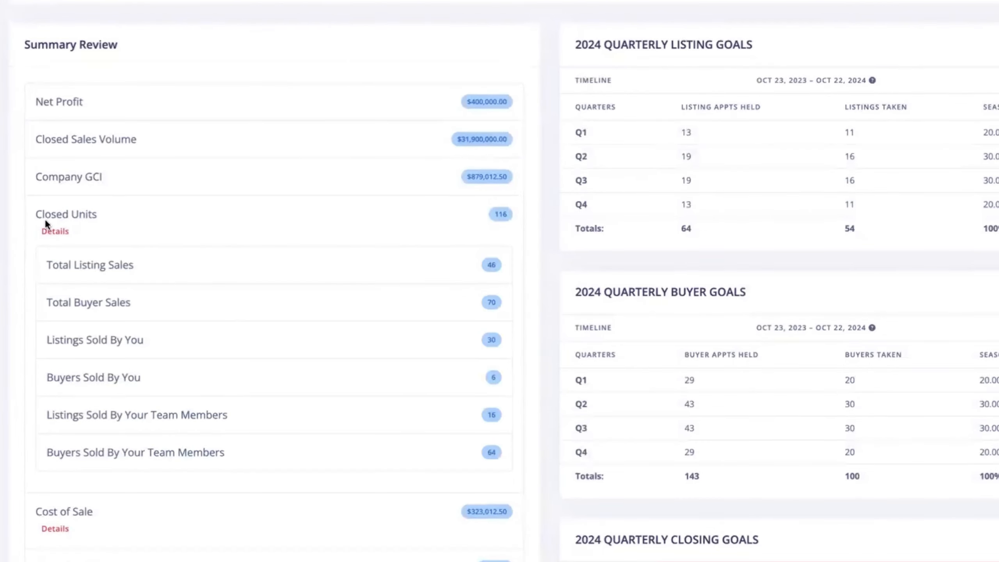
pyautogui.click(54, 231)
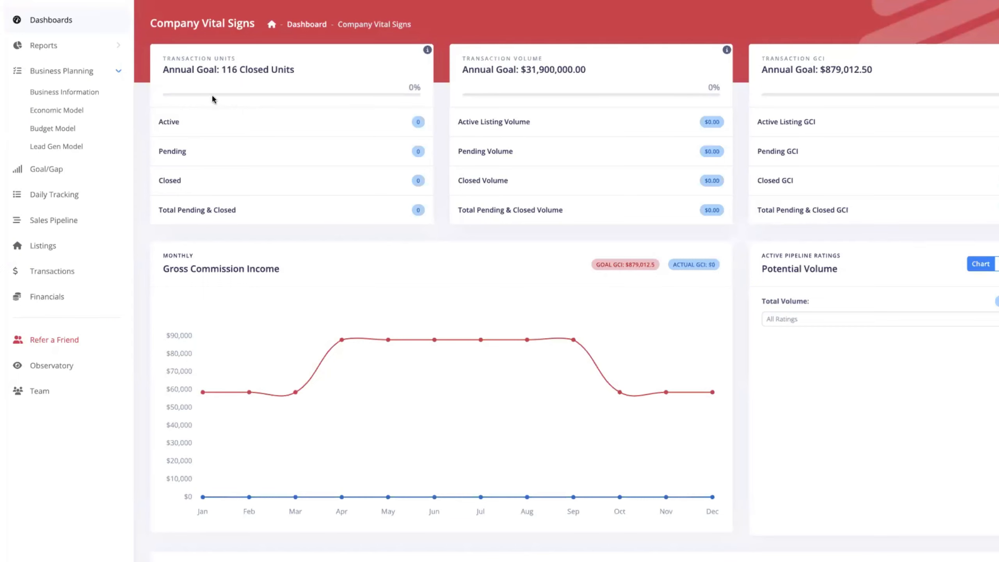
# Collapse Business Planning in the sidebar, open and close the HubBot chat, then show the Get Help resources.
pyautogui.click(120, 72)
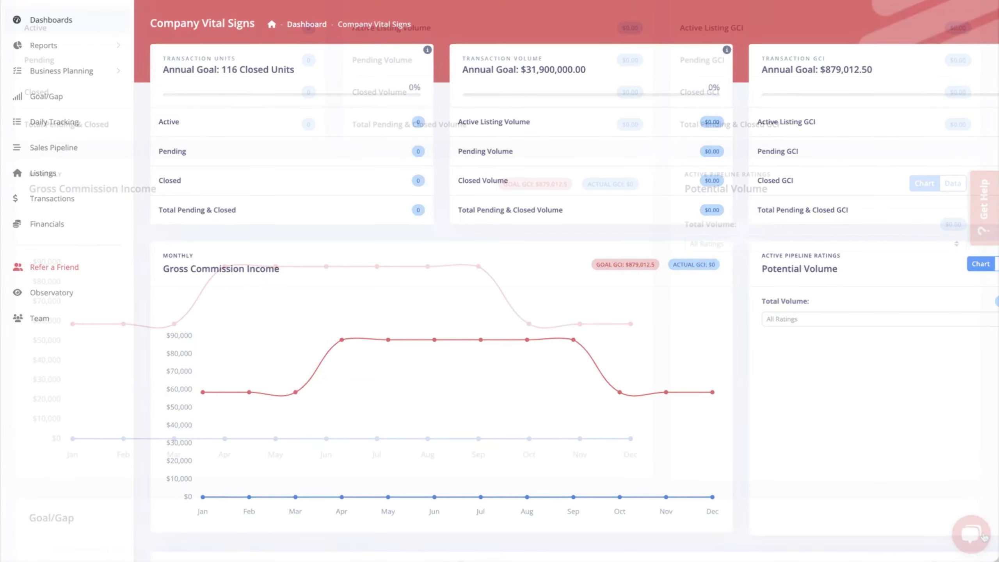
pyautogui.click(975, 535)
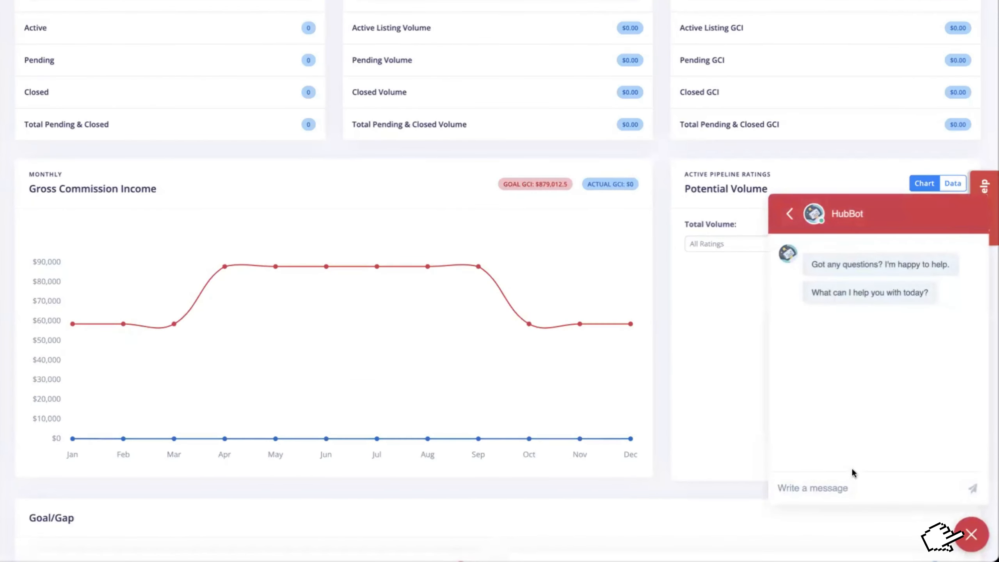
pyautogui.click(971, 534)
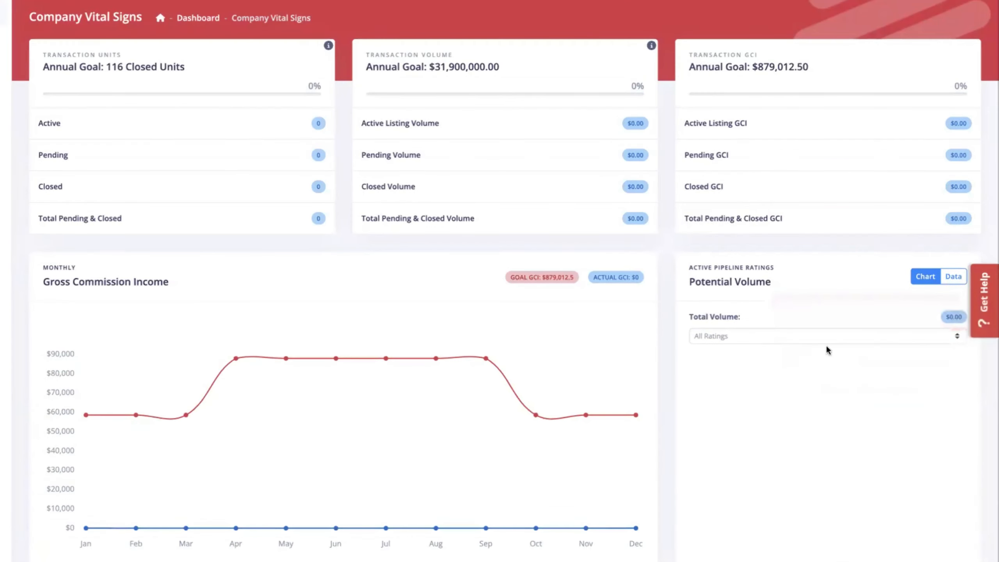
pyautogui.click(982, 300)
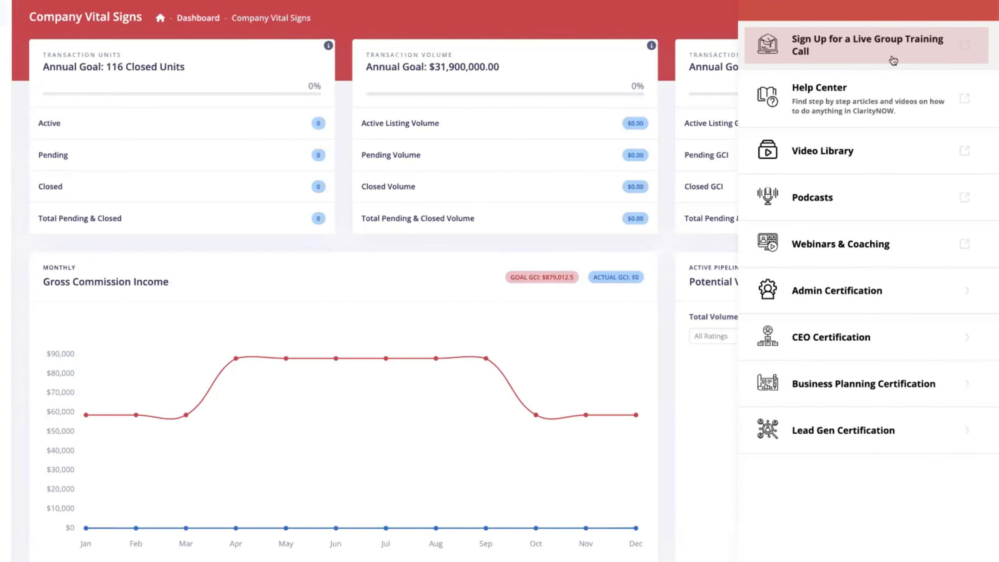
# Open the Help Center from the Get Help panel and browse its topic tiles.
pyautogui.click(873, 91)
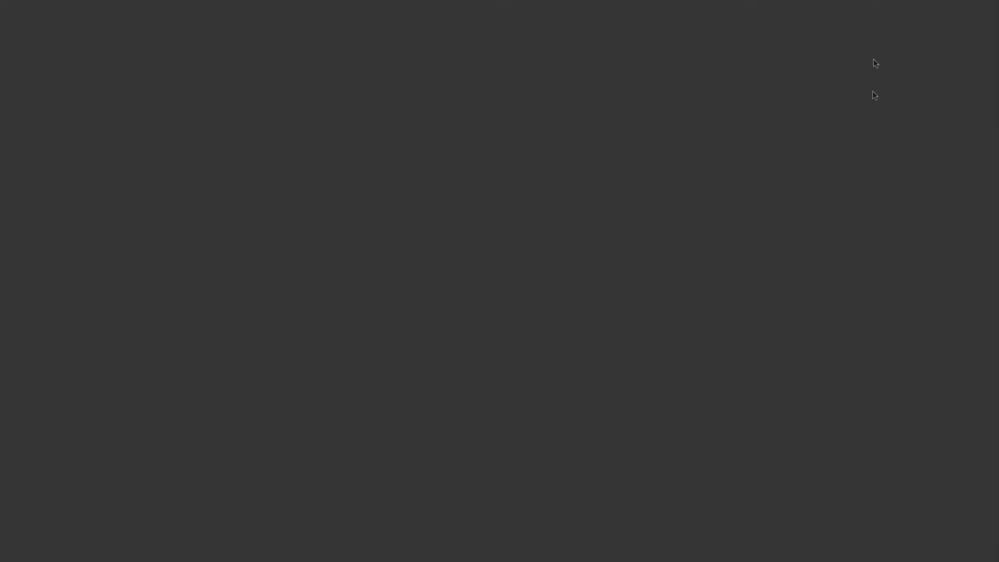
pyautogui.scroll(-5, 811, 274)
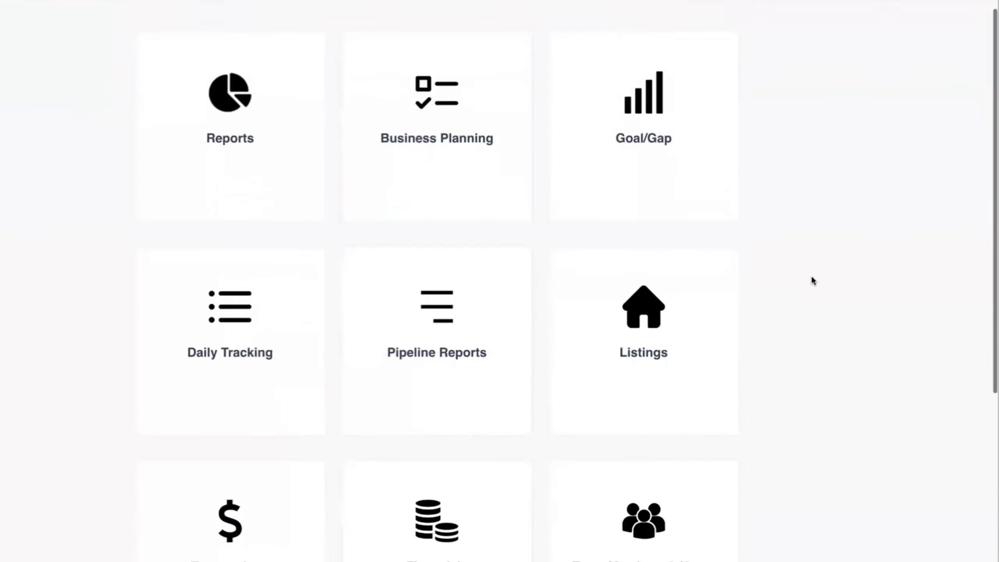
pyautogui.scroll(-3, 812, 277)
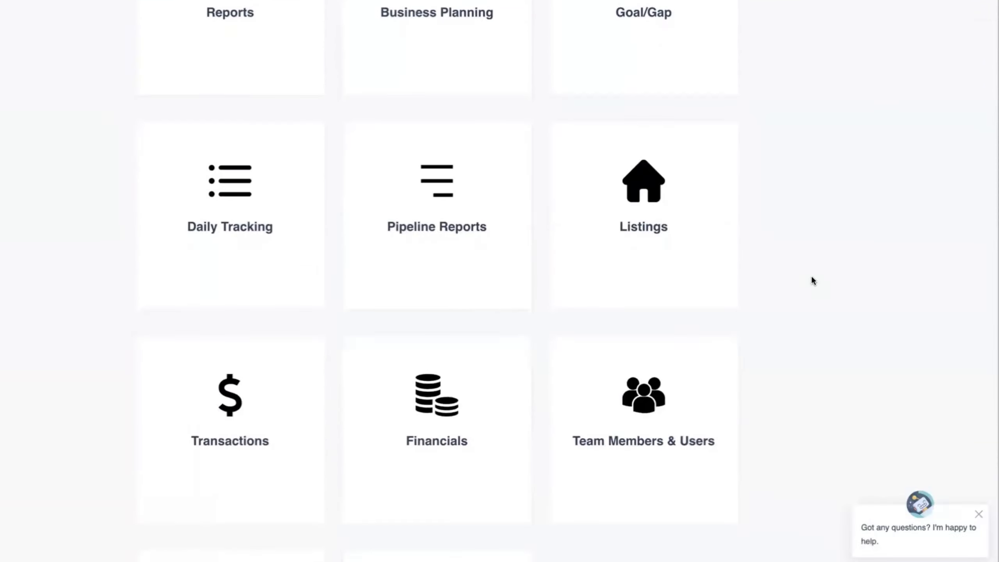
pyautogui.scroll(3, 812, 278)
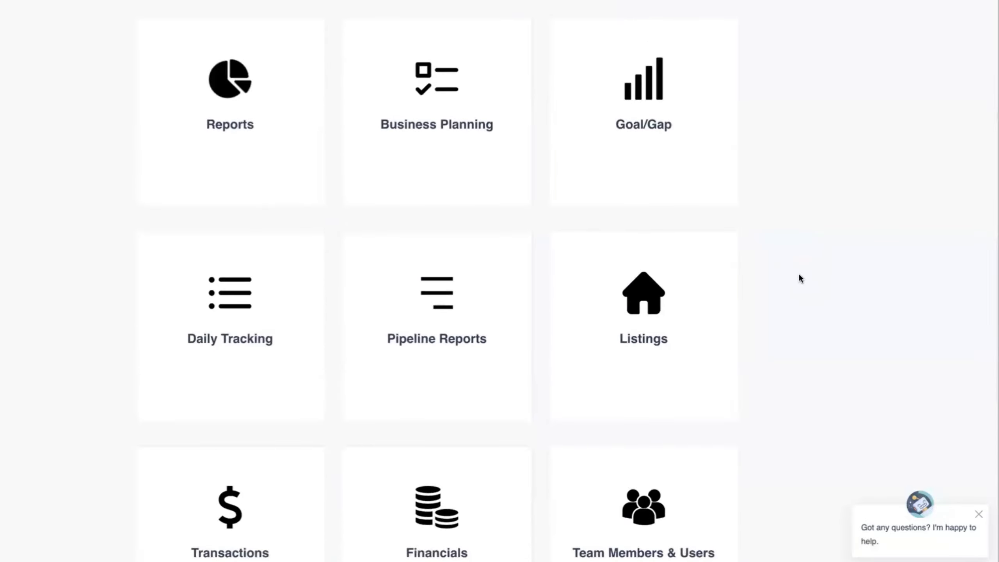
# Open the 'How to Read and Use the Pipeline Report' article under Pipeline Reports and review its videos.
pyautogui.click(441, 323)
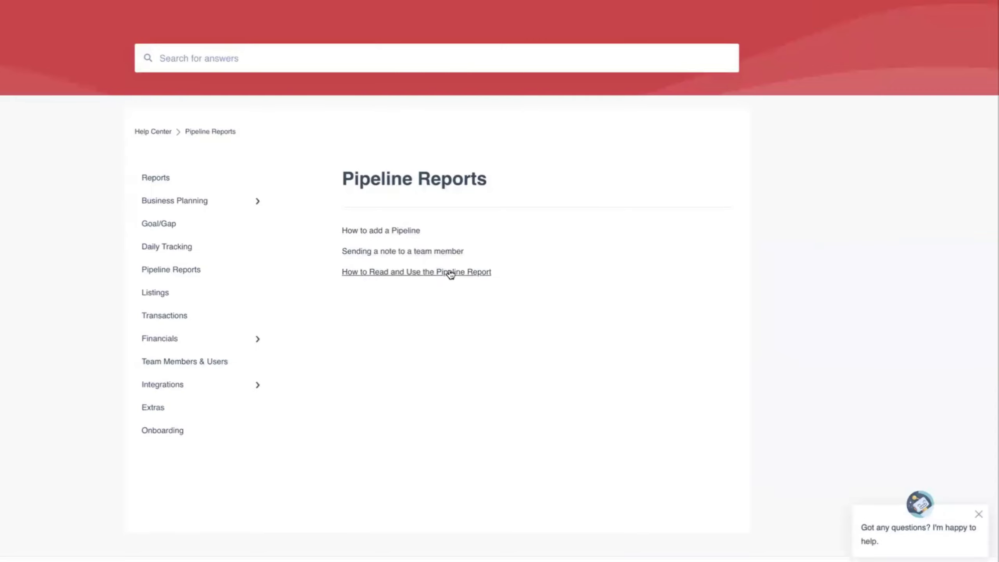
pyautogui.click(409, 274)
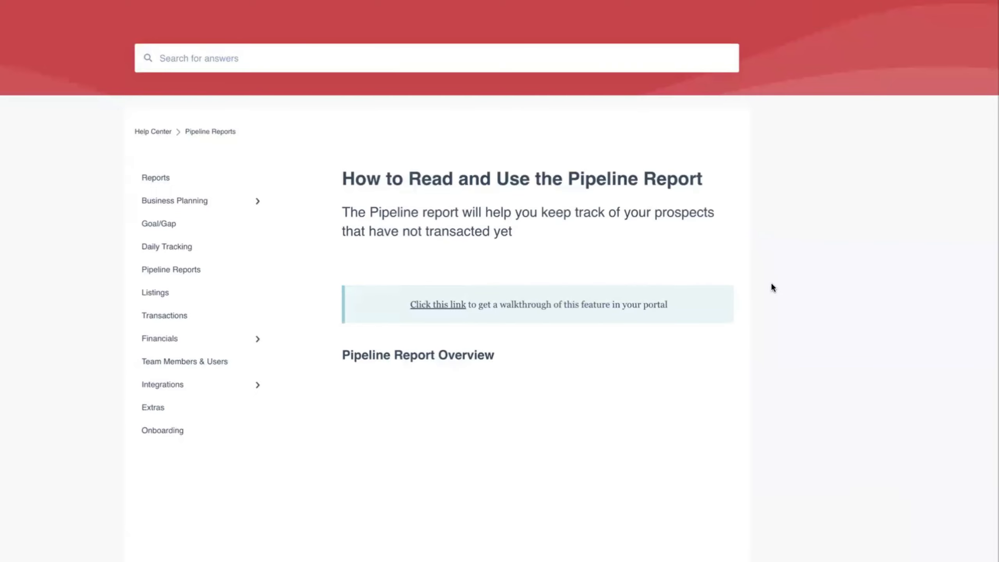
pyautogui.scroll(-1, 759, 285)
pyautogui.scroll(-10, 750, 283)
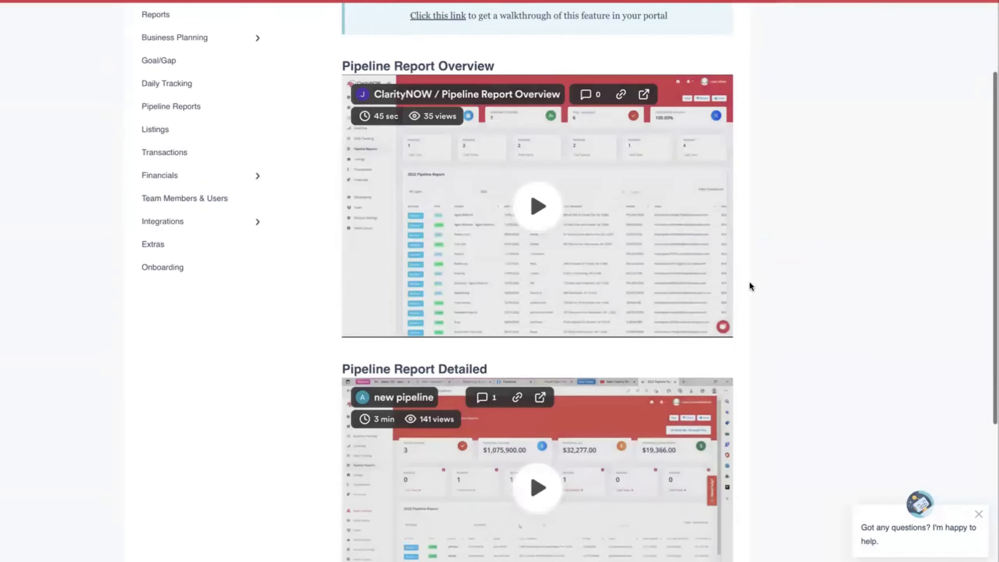
pyautogui.scroll(3, 750, 283)
pyautogui.scroll(10, 749, 281)
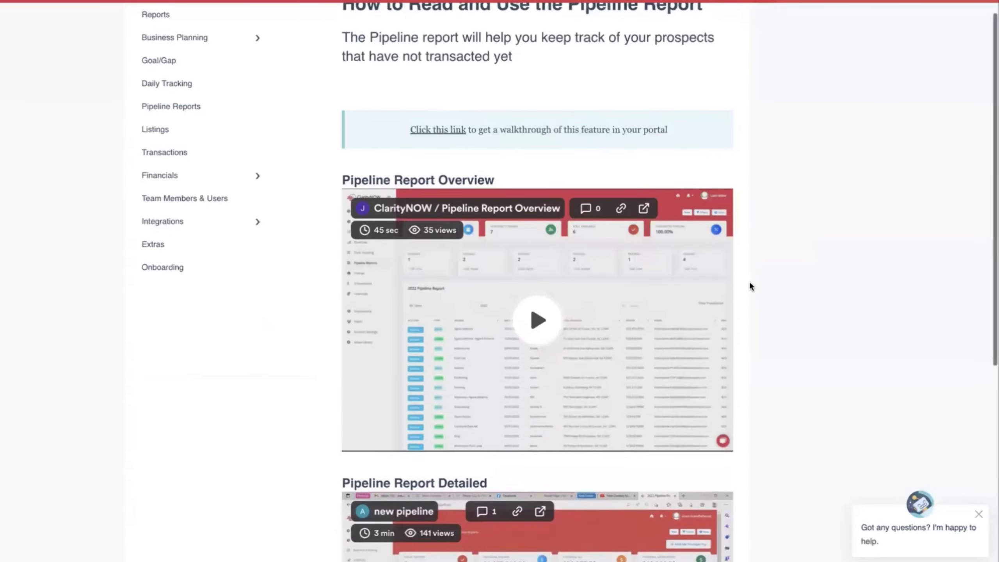